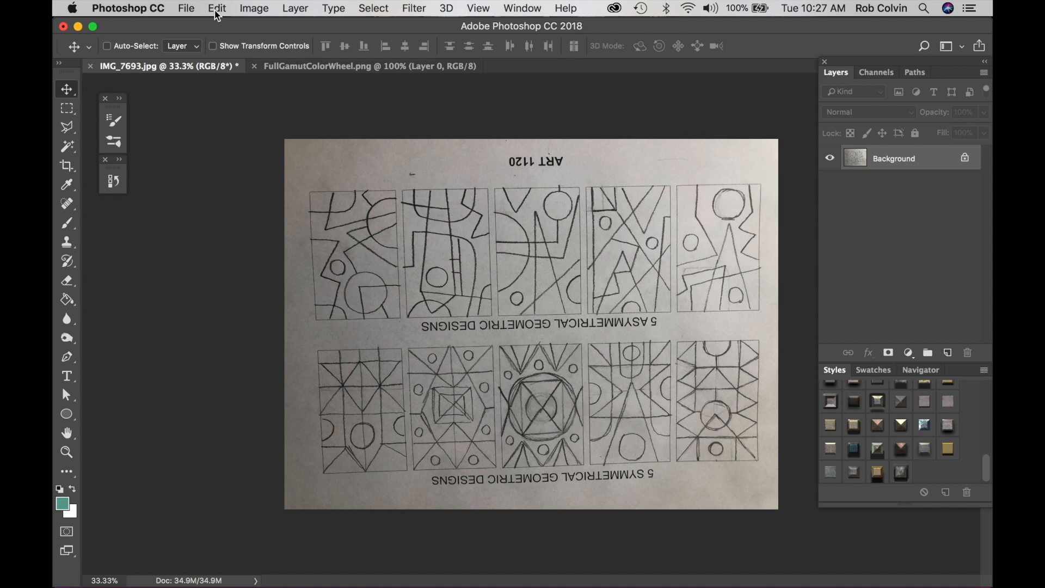
Rotate the scanned sketch sheet IMG_7693.jpg by 180° so its headings read upright.
{"action": "left_click", "coordinate": [248, 9]}
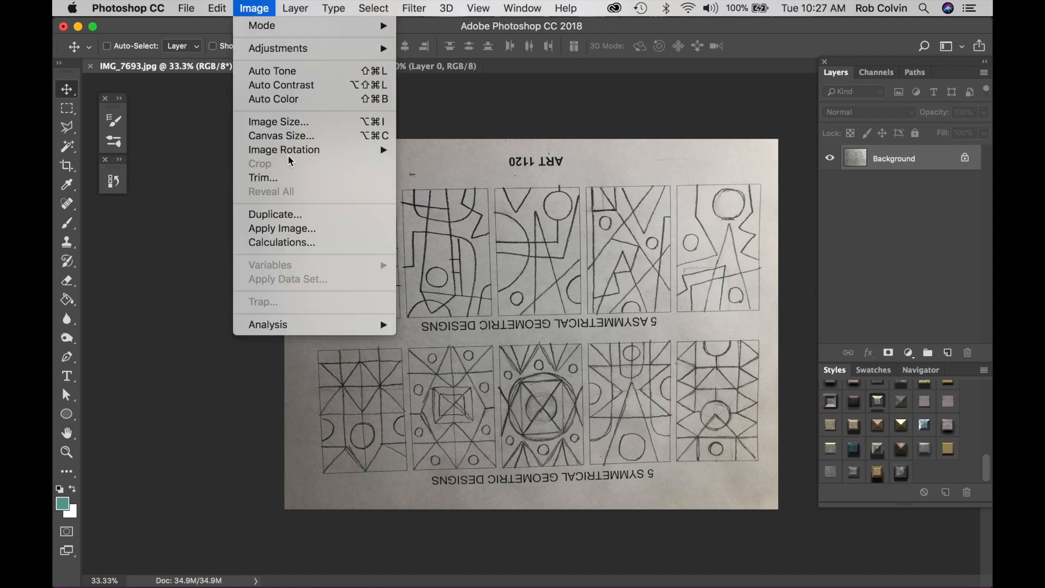
{"action": "mouse_move", "coordinate": [273, 151]}
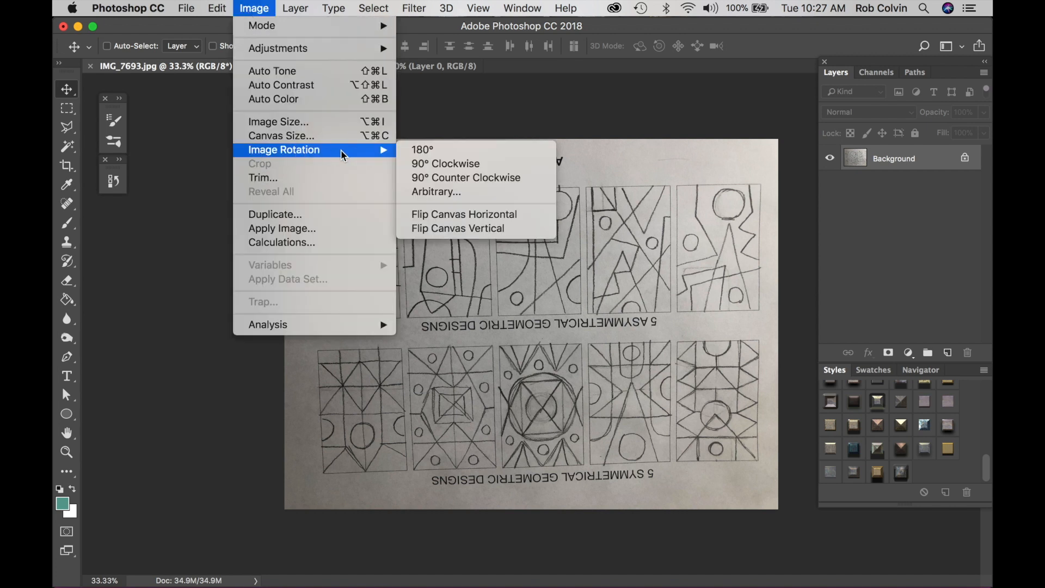
{"action": "left_click", "coordinate": [431, 151]}
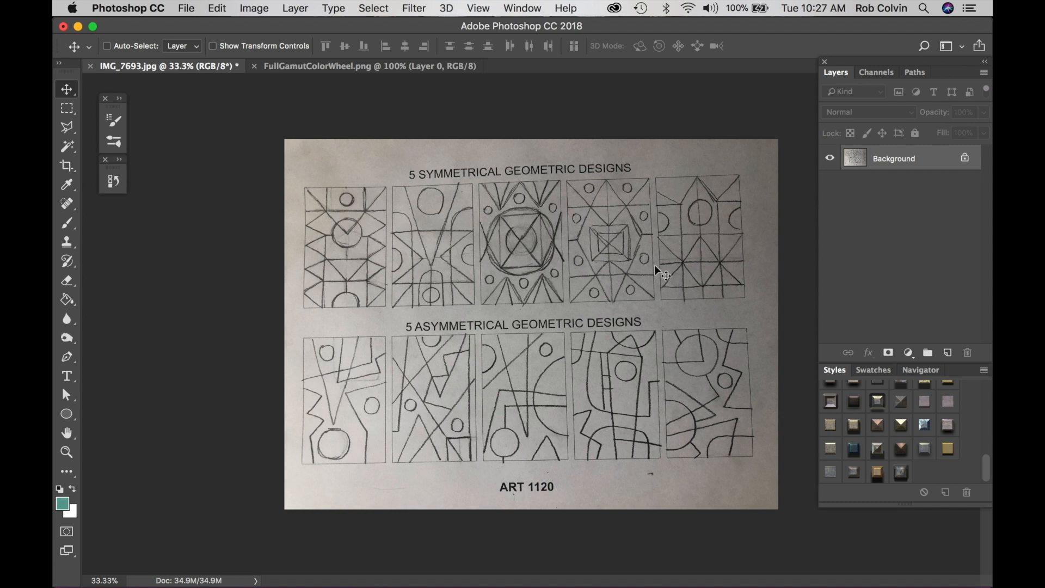
Select the second symmetrical design in the upper row with a rectangular marquee and copy it.
{"action": "left_click", "coordinate": [67, 108]}
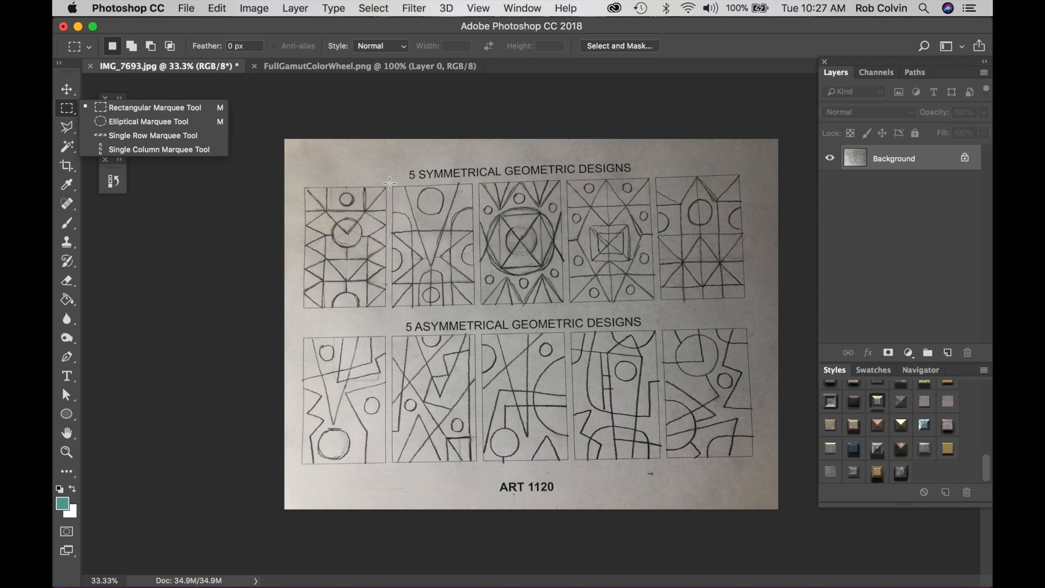
{"action": "left_click_drag", "start_coordinate": [390, 183], "coordinate": [476, 309]}
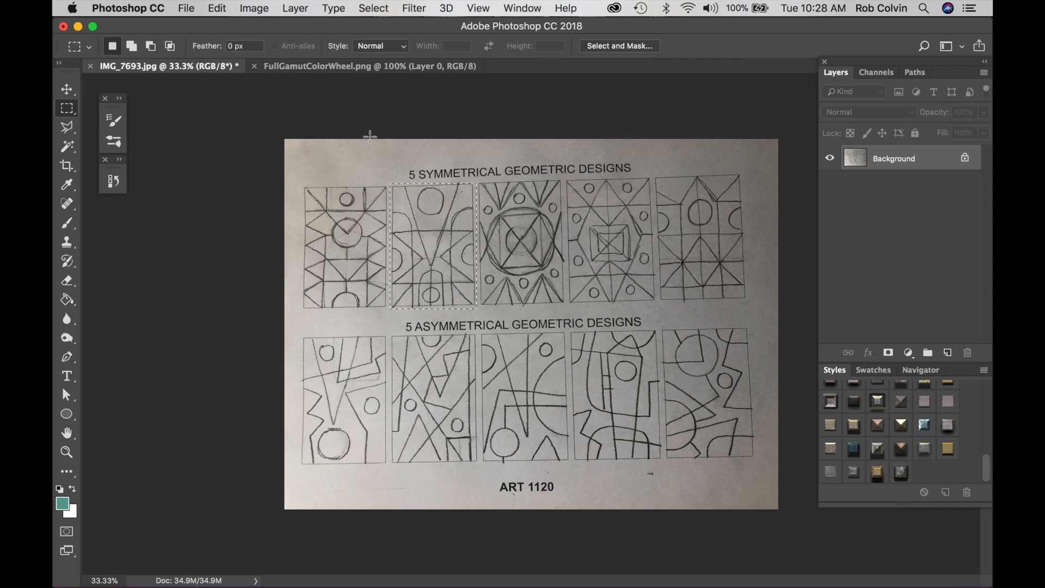
{"action": "left_click", "coordinate": [219, 9]}
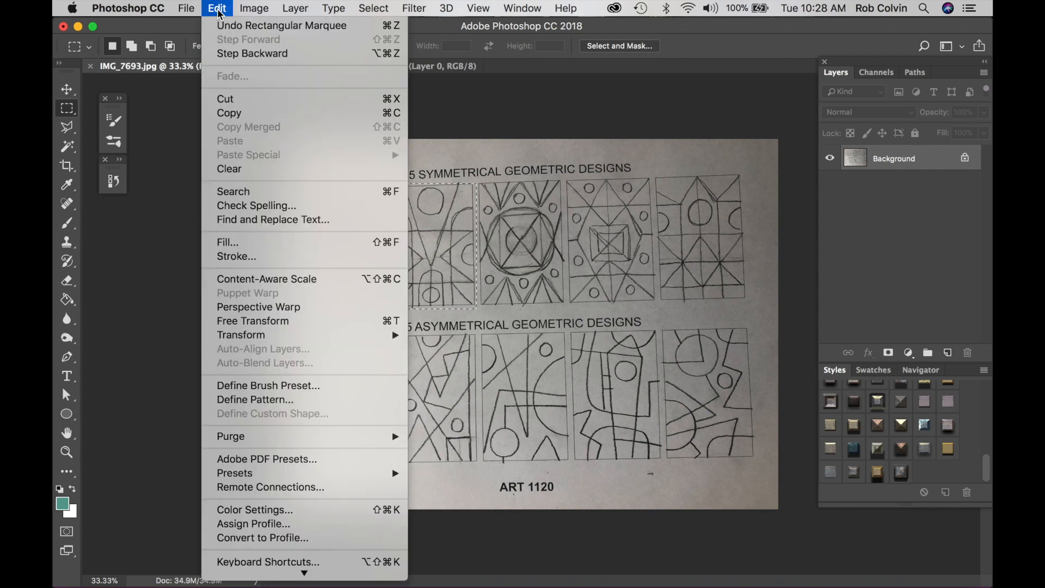
{"action": "left_click", "coordinate": [229, 113]}
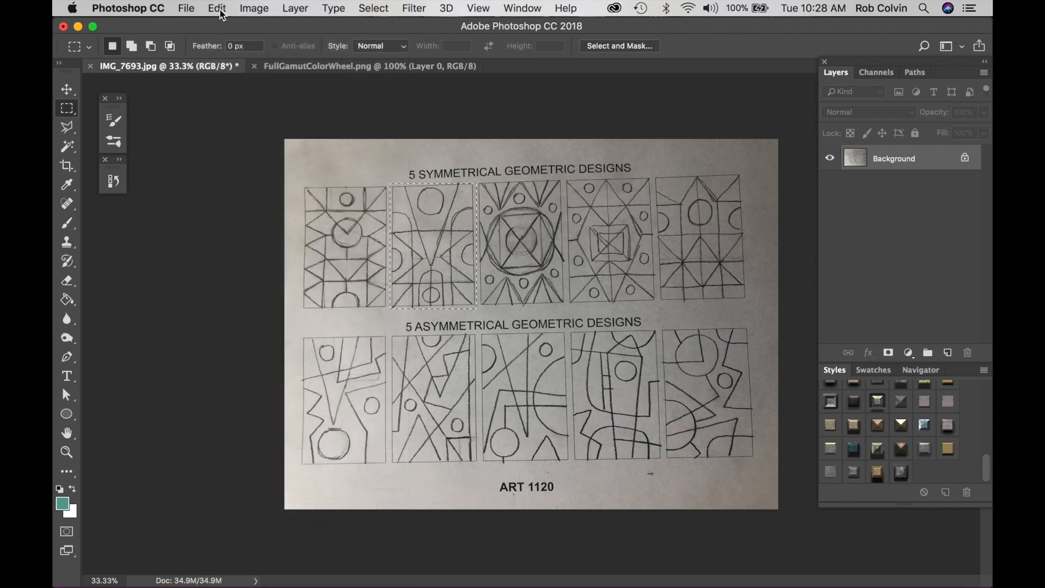
Create a new RGB document from the Clipboard preset, 709 × 1027 pixels with a white background, and paste the copied design into it.
{"action": "left_click", "coordinate": [188, 10]}
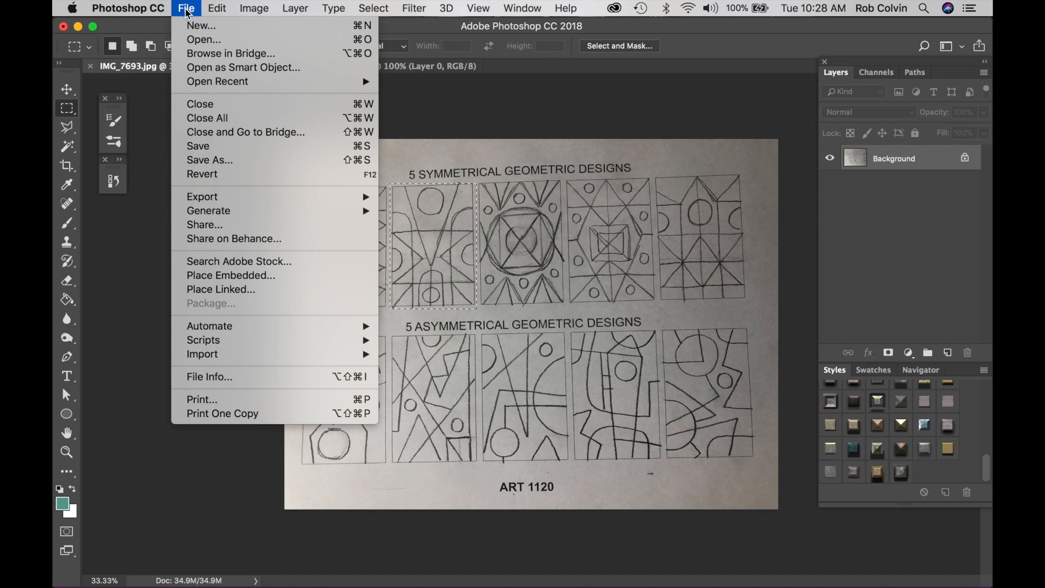
{"action": "left_click", "coordinate": [191, 26]}
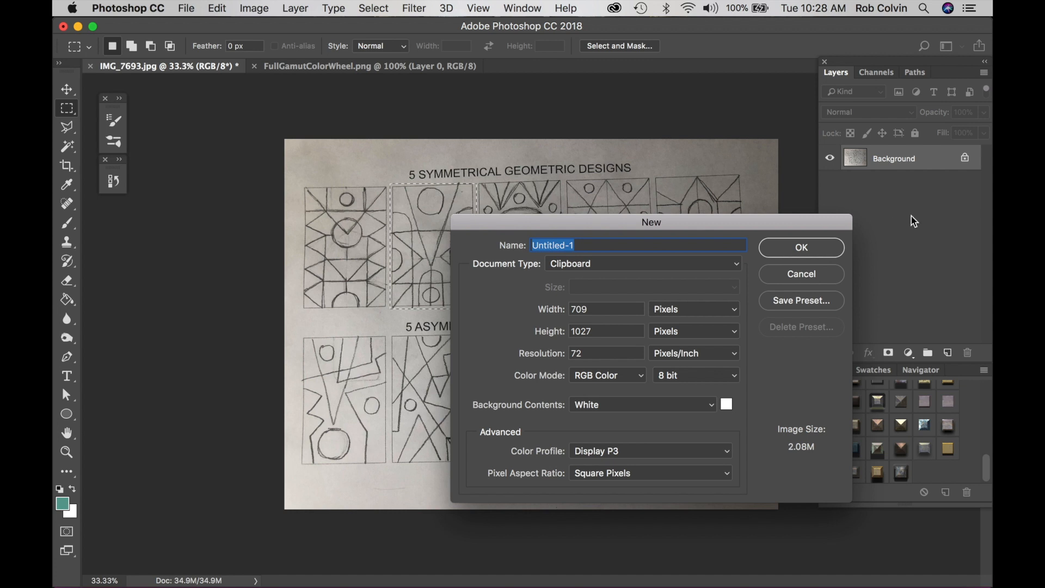
{"action": "left_click", "coordinate": [802, 250]}
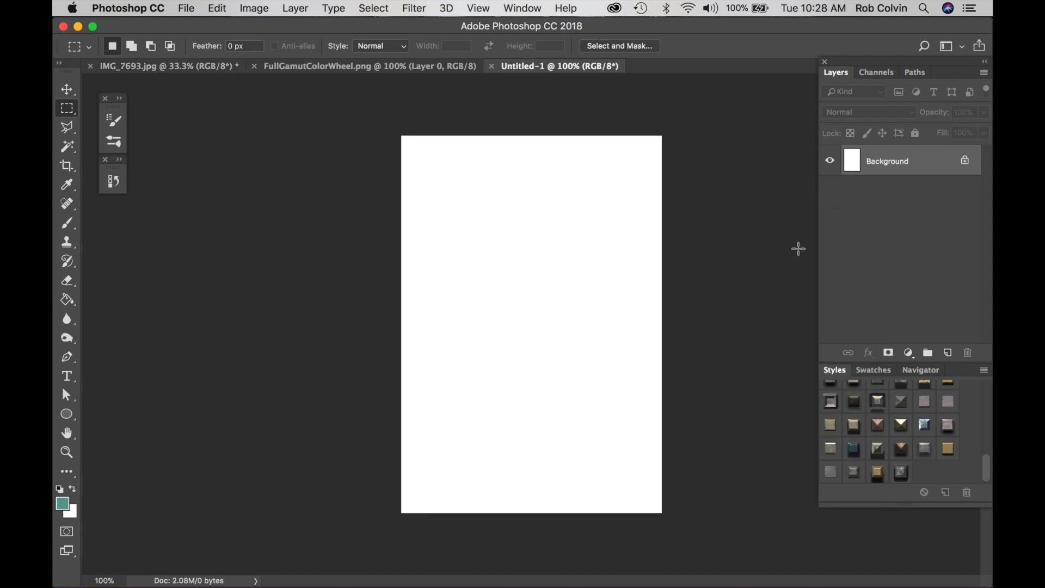
{"action": "left_click", "coordinate": [215, 8]}
{"action": "left_click", "coordinate": [229, 140]}
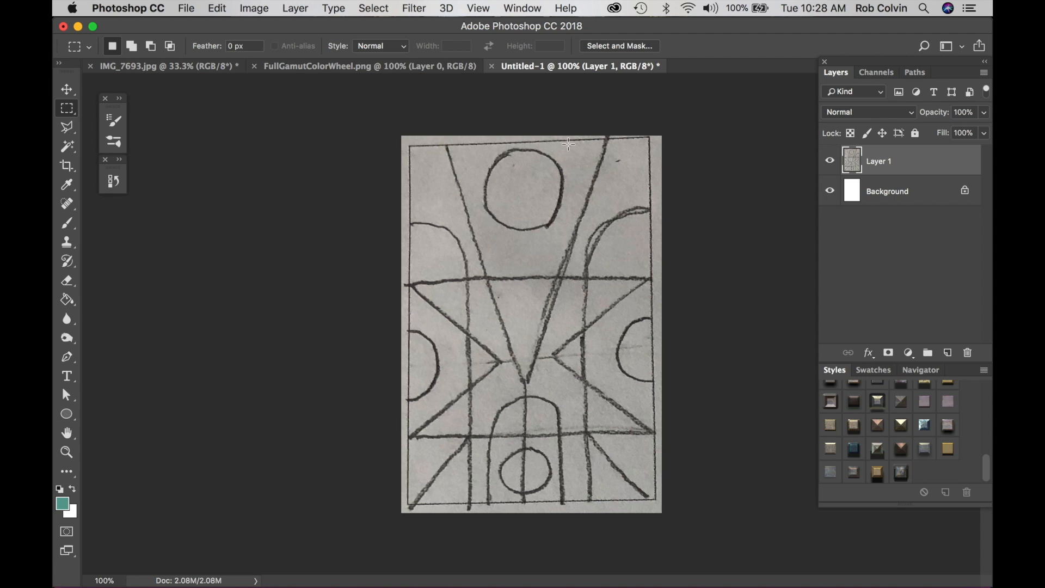
Resize the image to 8 inches wide at a resolution of 150 pixels/inch, keeping its proportions.
{"action": "left_click", "coordinate": [258, 13]}
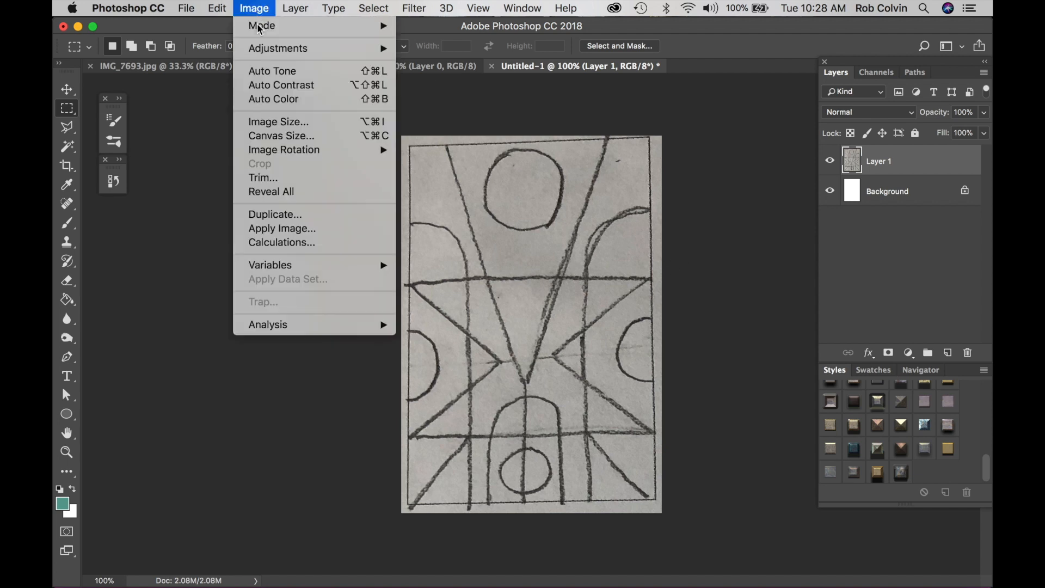
{"action": "left_click", "coordinate": [286, 125]}
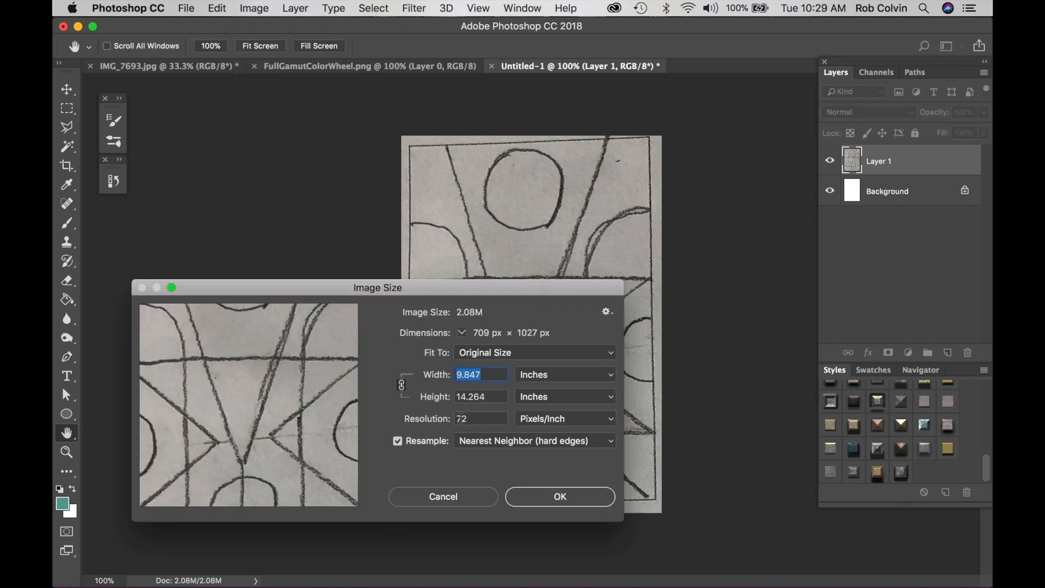
{"action": "left_click_drag", "start_coordinate": [474, 419], "coordinate": [454, 420]}
{"action": "type", "text": "150"}
{"action": "left_click", "coordinate": [493, 375]}
{"action": "left_click_drag", "start_coordinate": [493, 375], "coordinate": [446, 379]}
{"action": "type", "text": "8"}
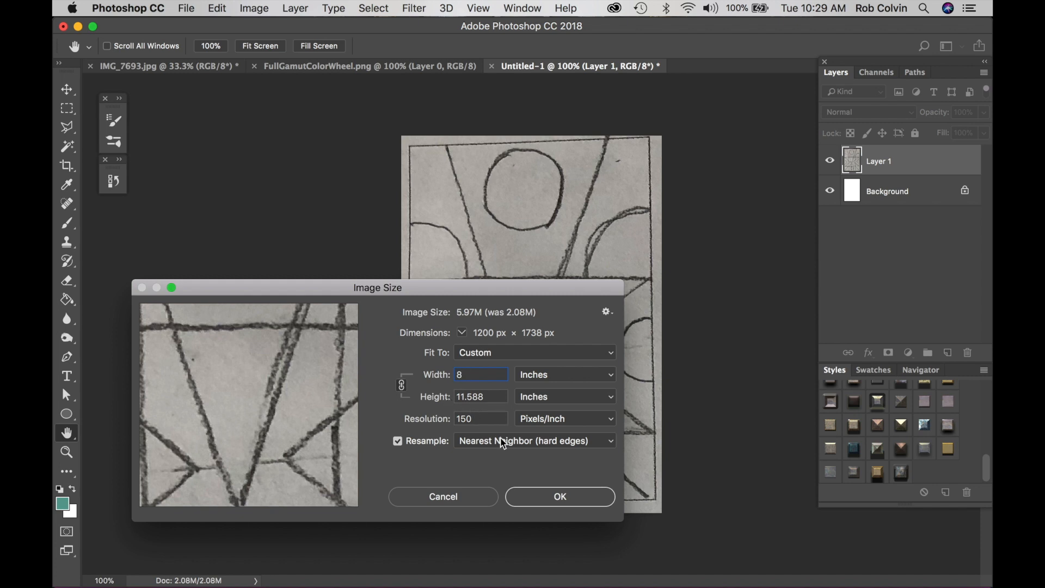
{"action": "left_click", "coordinate": [555, 496]}
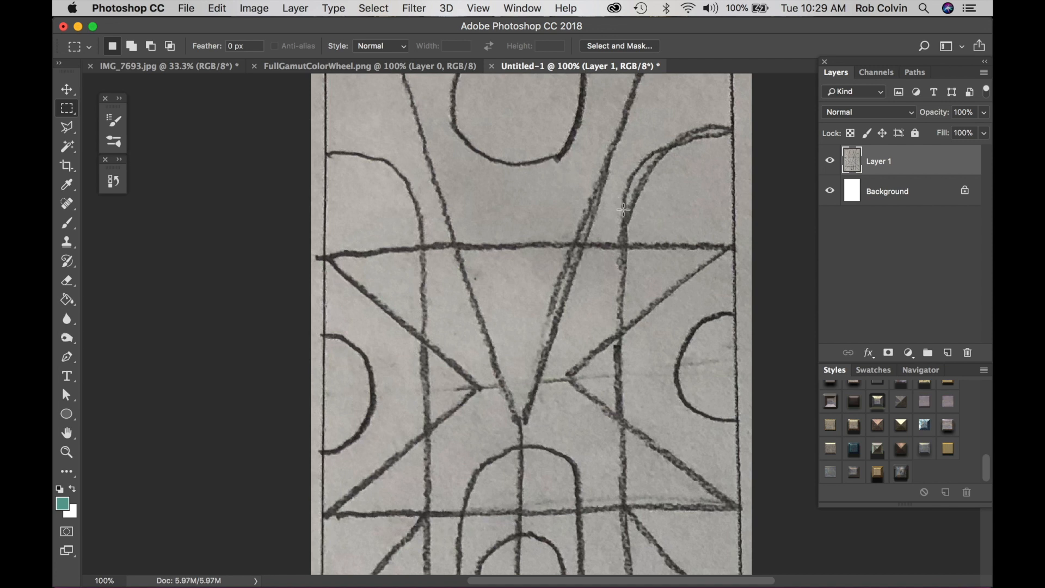
Set the canvas height to 12 inches, keeping the centre anchor and using white as the canvas extension color.
{"action": "key", "text": "z"}
{"action": "left_click_drag", "start_coordinate": [664, 270], "coordinate": [625, 269]}
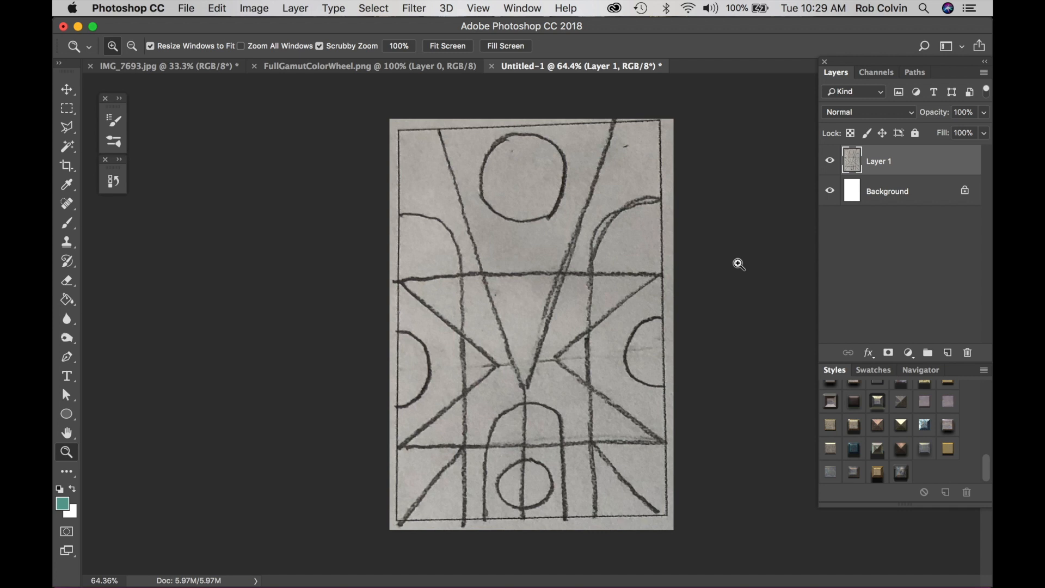
{"action": "left_click", "coordinate": [253, 8]}
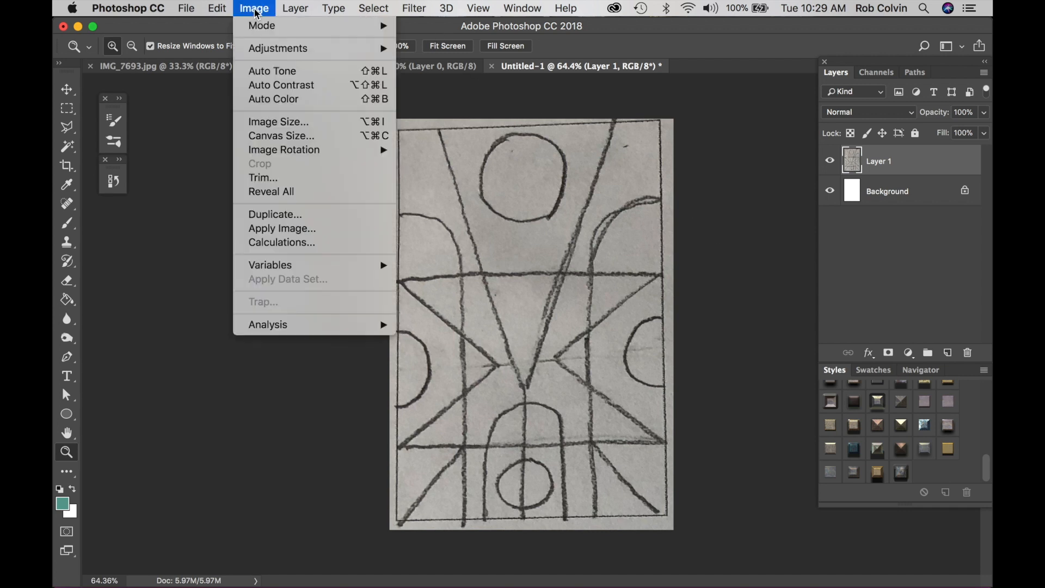
{"action": "left_click", "coordinate": [274, 139]}
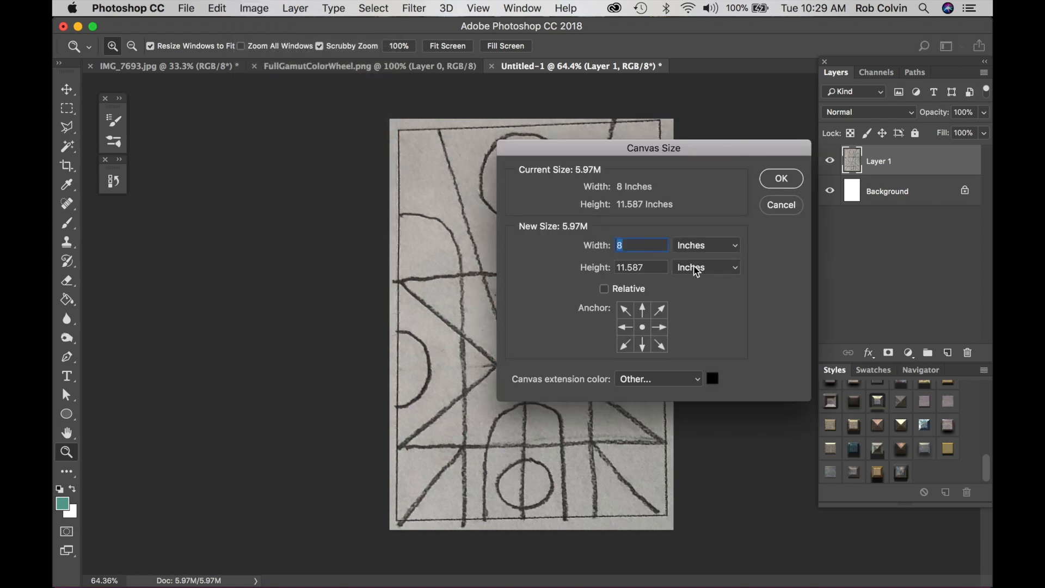
{"action": "double_click", "coordinate": [646, 265]}
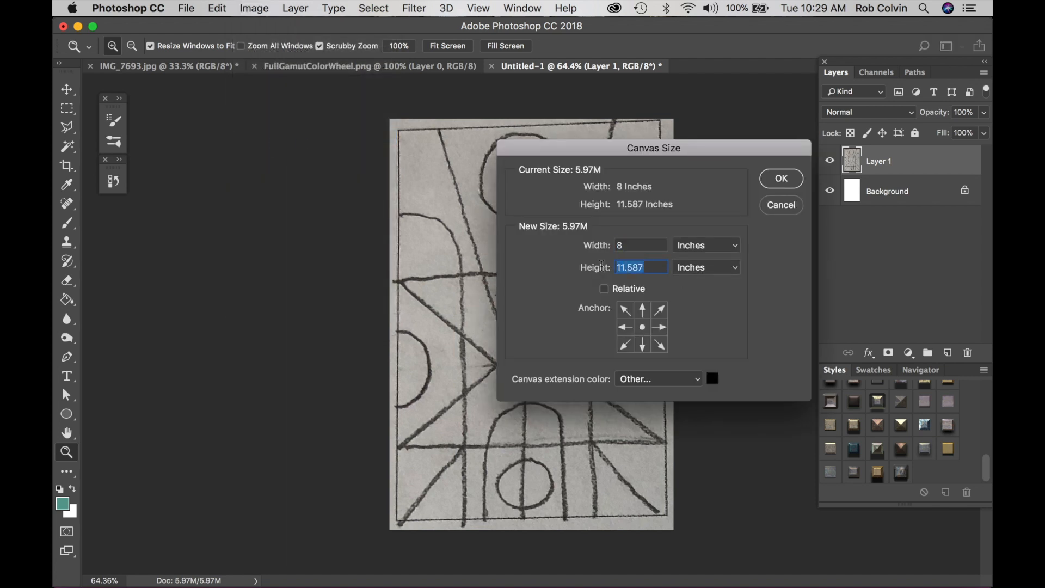
{"action": "type", "text": "12"}
{"action": "left_click", "coordinate": [698, 379]}
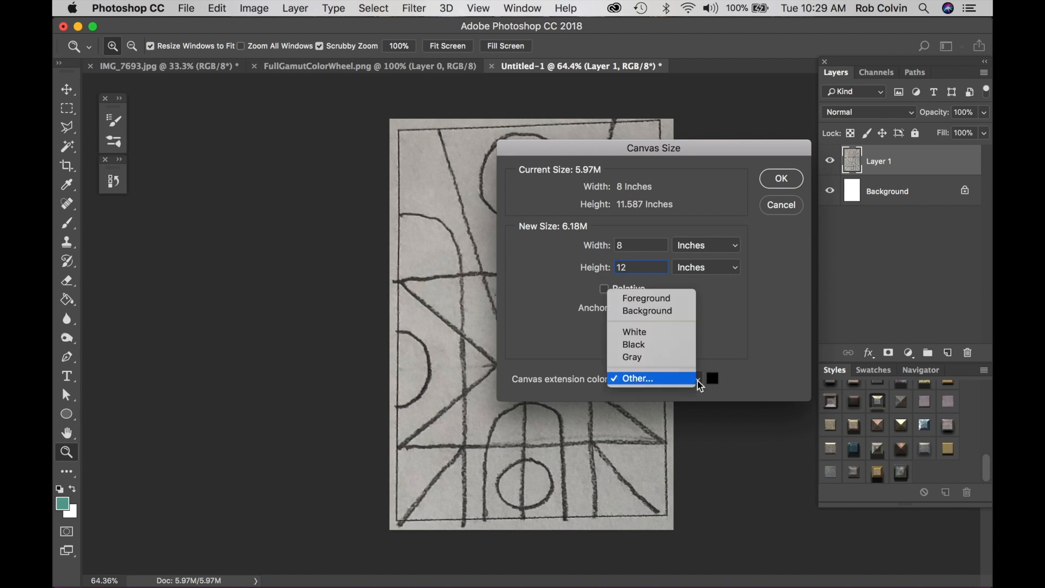
{"action": "left_click", "coordinate": [690, 333]}
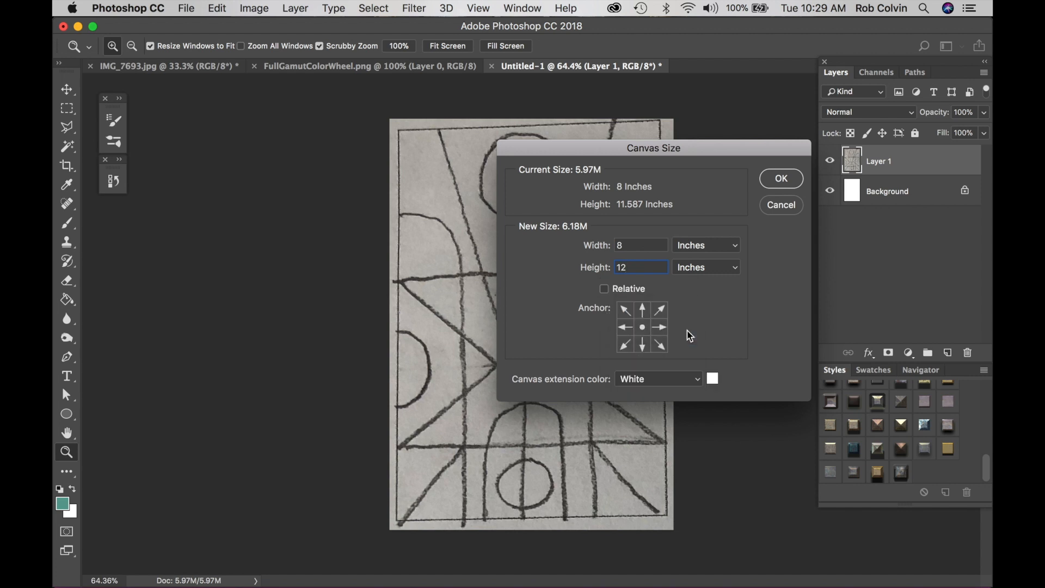
{"action": "left_click", "coordinate": [781, 181]}
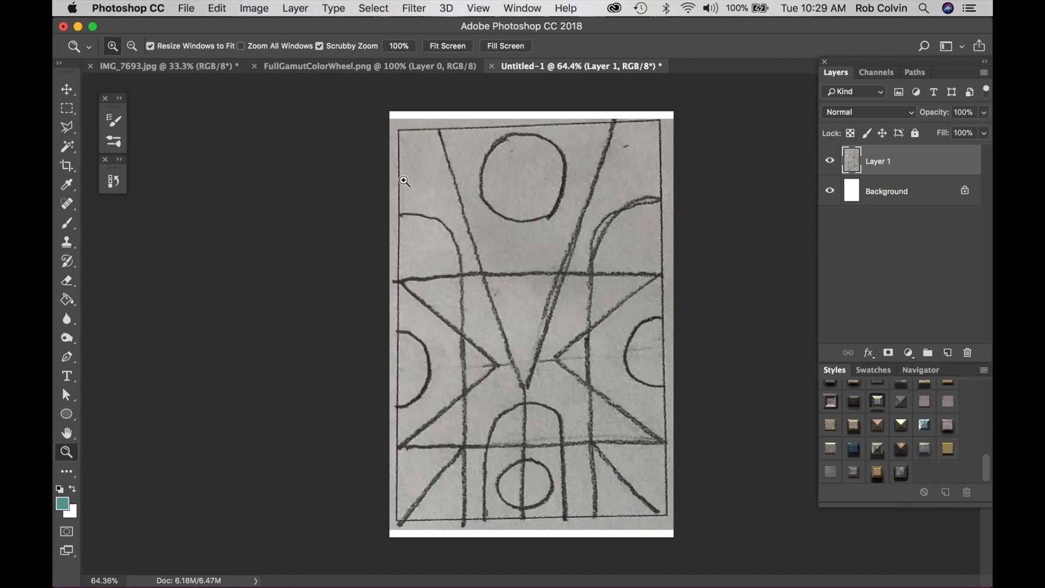
Stretch the sketch layer with Free Transform to about 105% width and 106% height so it covers the whole canvas.
{"action": "left_click", "coordinate": [217, 11]}
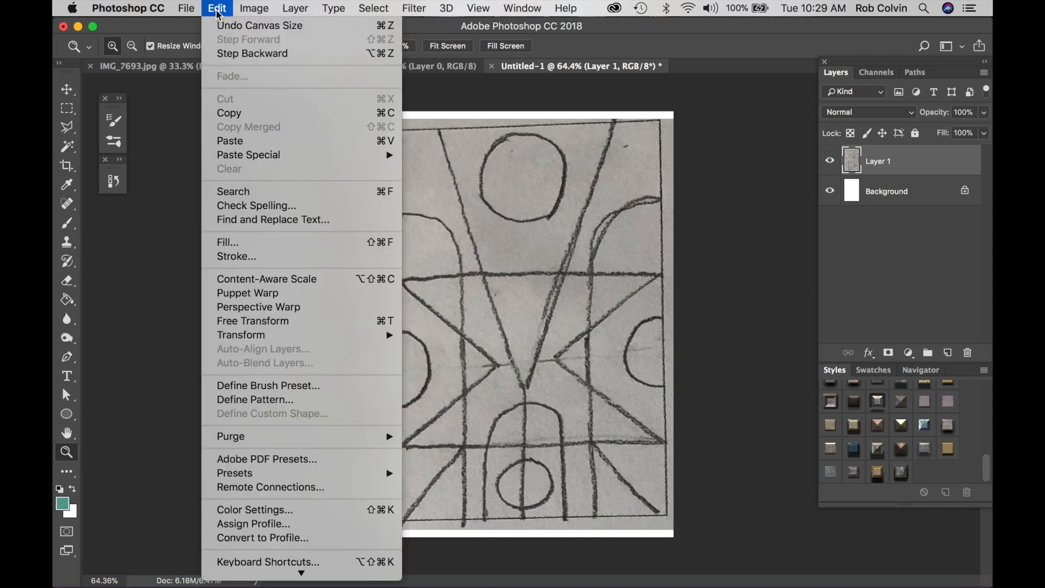
{"action": "left_click", "coordinate": [272, 322]}
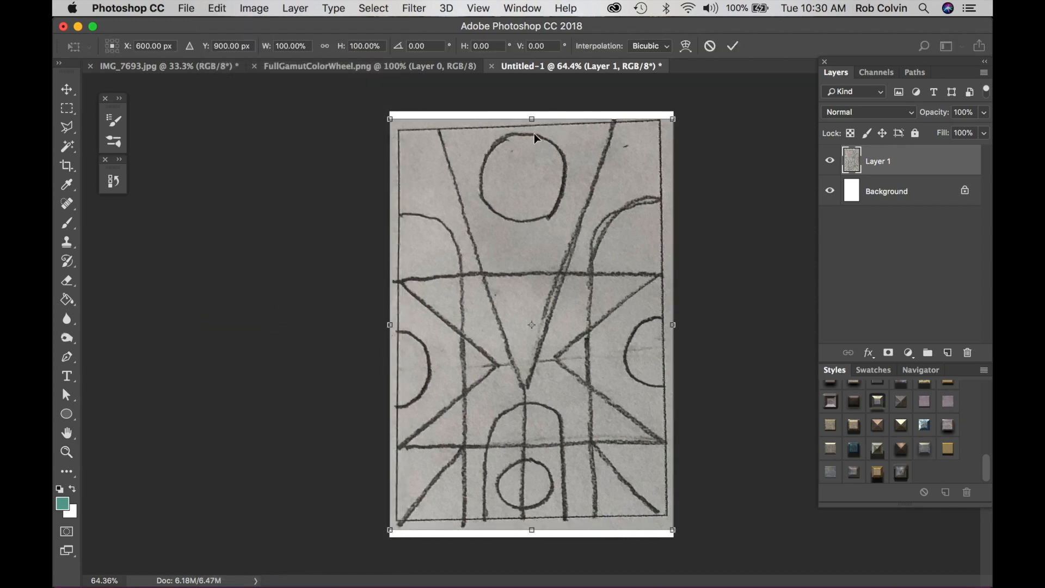
{"action": "left_click_drag", "start_coordinate": [532, 121], "coordinate": [532, 110]}
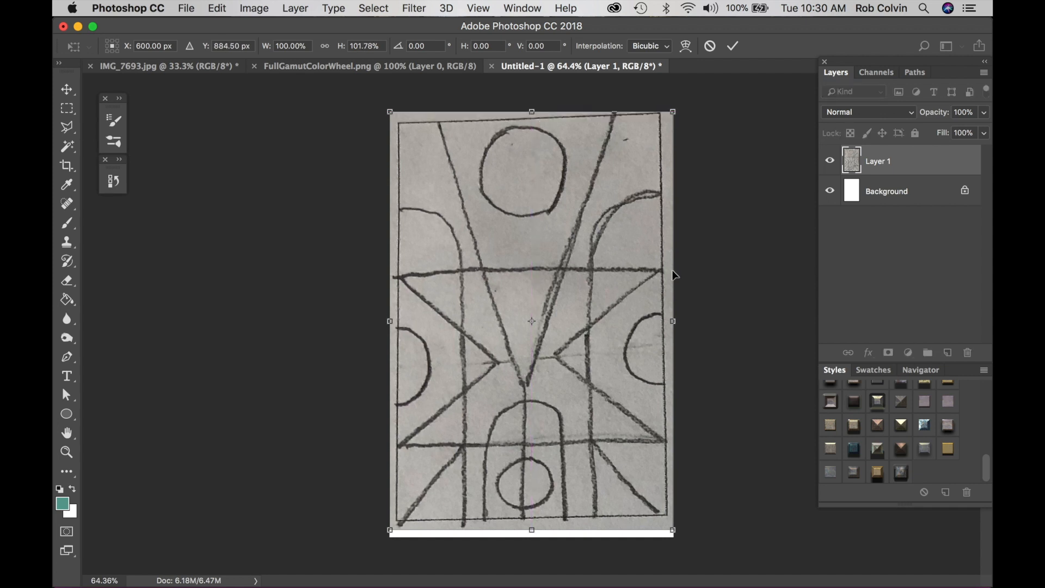
{"action": "left_click_drag", "start_coordinate": [675, 325], "coordinate": [682, 325]}
{"action": "left_click_drag", "start_coordinate": [388, 321], "coordinate": [381, 320]}
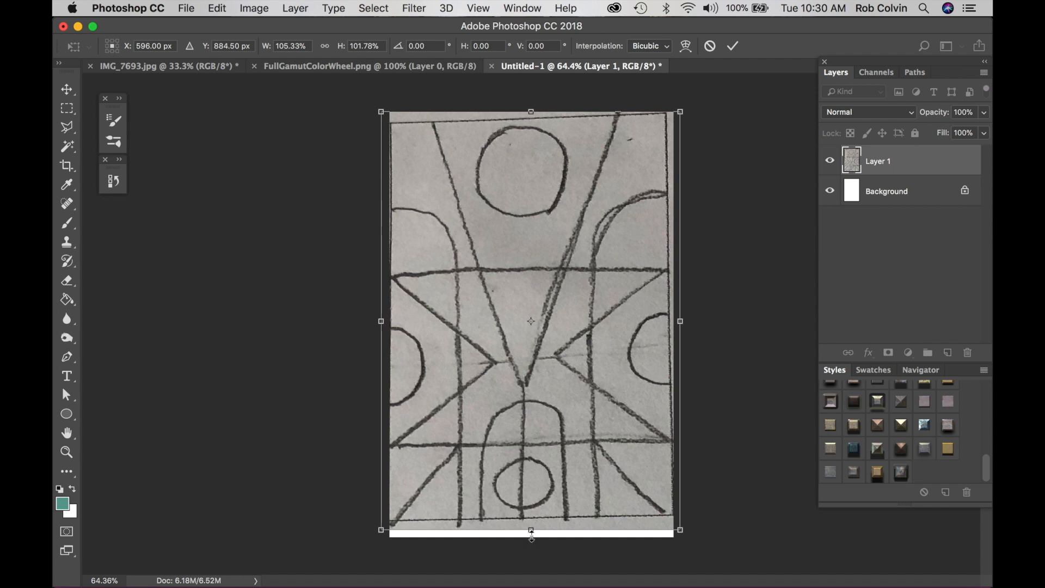
{"action": "left_click_drag", "start_coordinate": [531, 529], "coordinate": [531, 546]}
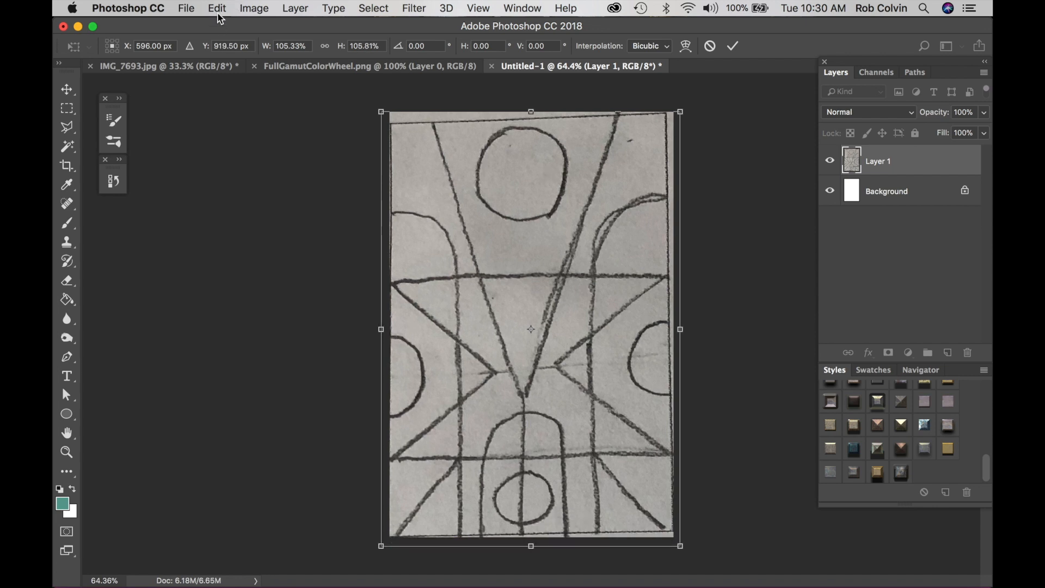
Skew the sketch layer's corners outward until the drawn frame lines up with the canvas edges, and apply the transform.
{"action": "left_click", "coordinate": [218, 9]}
{"action": "mouse_move", "coordinate": [245, 336]}
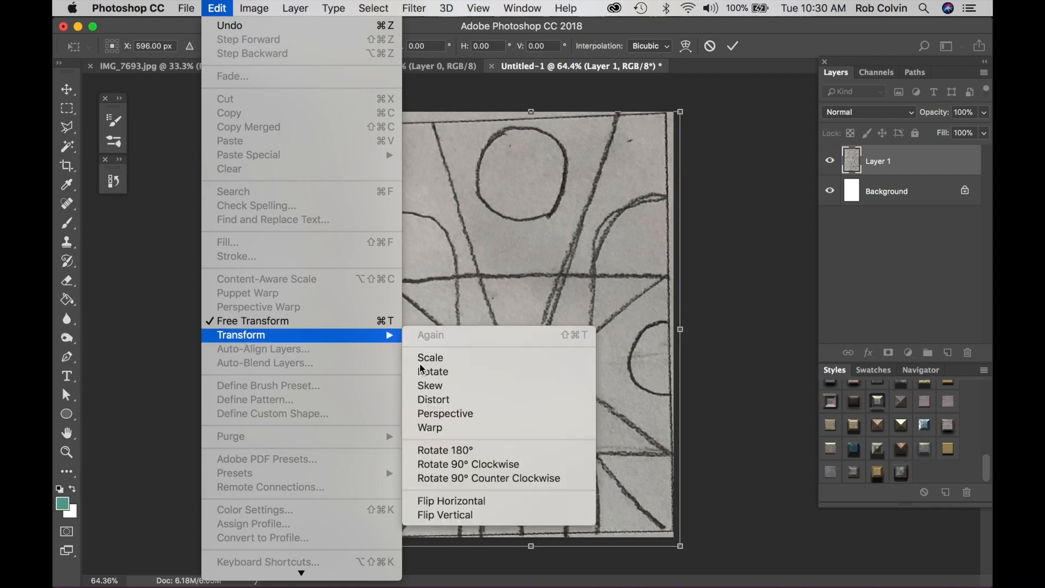
{"action": "left_click", "coordinate": [438, 387]}
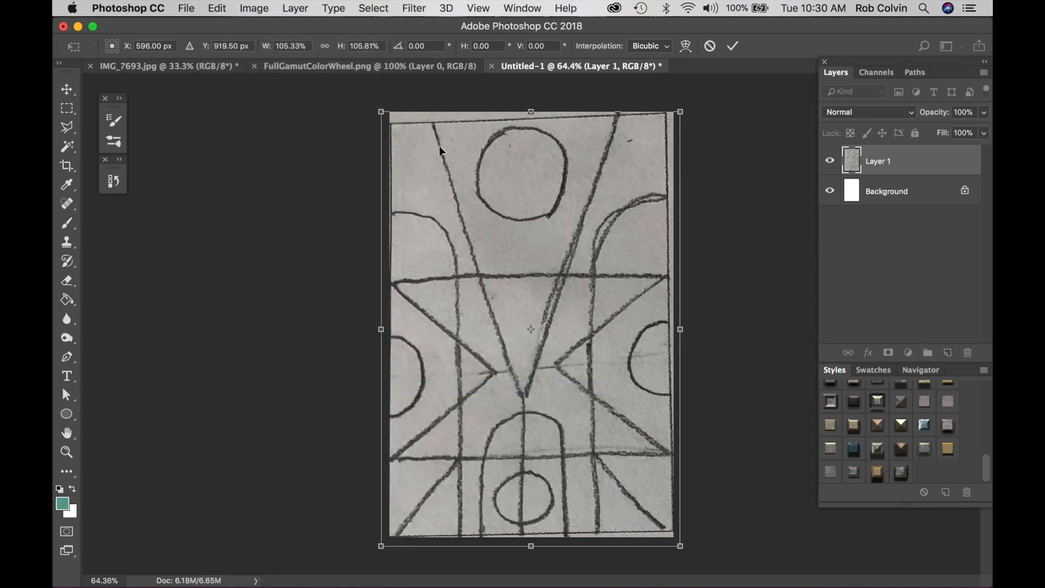
{"action": "left_click_drag", "start_coordinate": [381, 112], "coordinate": [381, 99]}
{"action": "left_click_drag", "start_coordinate": [683, 113], "coordinate": [693, 116]}
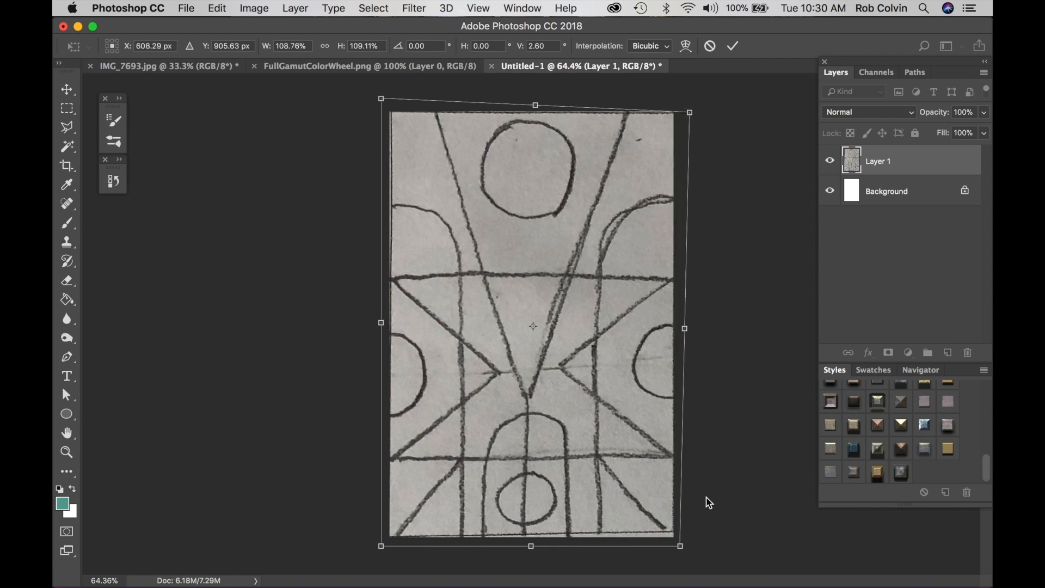
{"action": "left_click_drag", "start_coordinate": [680, 546], "coordinate": [682, 555]}
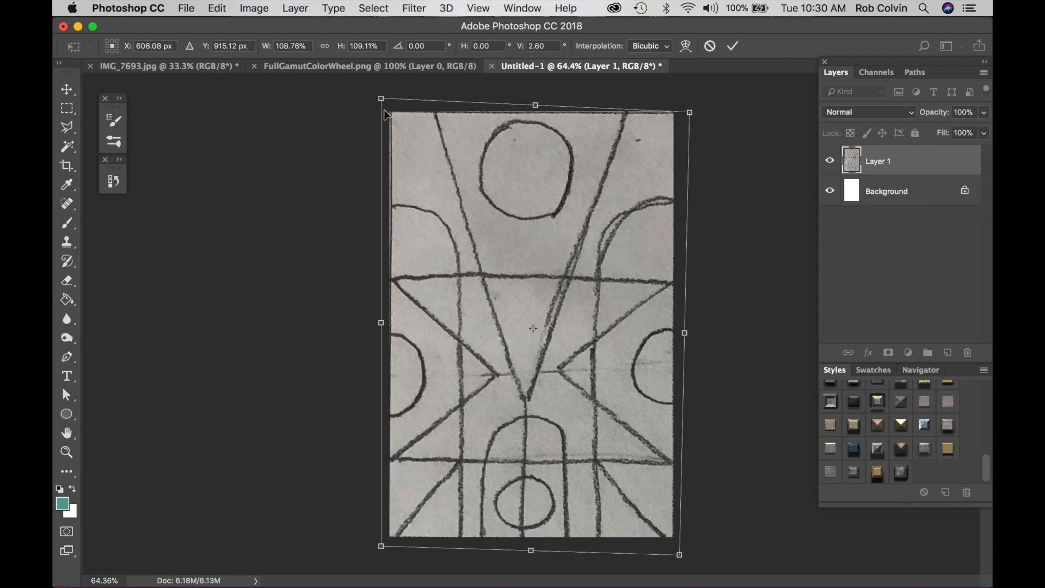
{"action": "left_click_drag", "start_coordinate": [380, 103], "coordinate": [381, 102]}
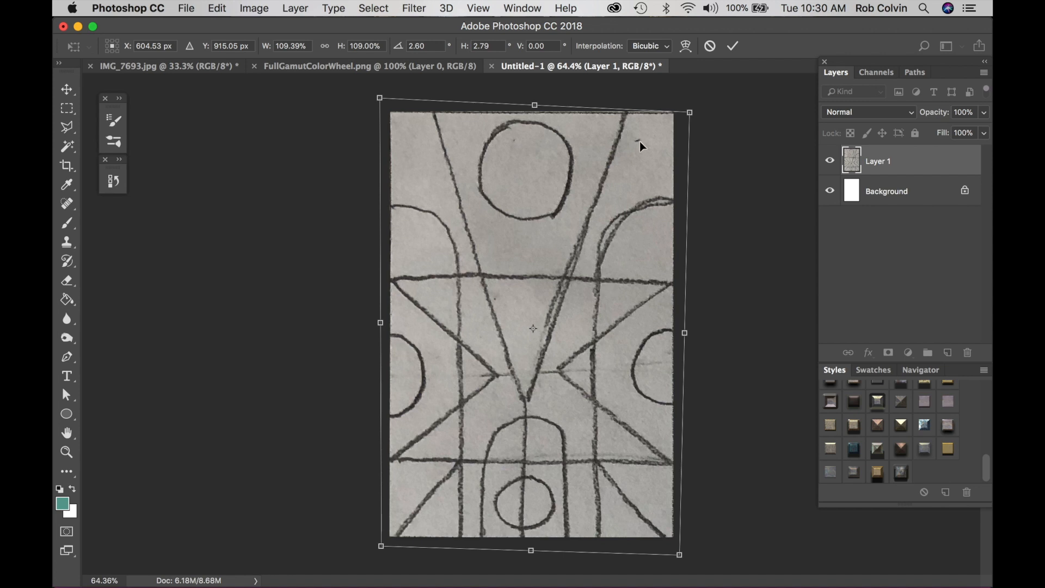
{"action": "mouse_move", "coordinate": [691, 113]}
{"action": "left_mouse_down"}
{"action": "mouse_move", "coordinate": [695, 128]}
{"action": "mouse_move", "coordinate": [689, 109]}
{"action": "left_mouse_up"}
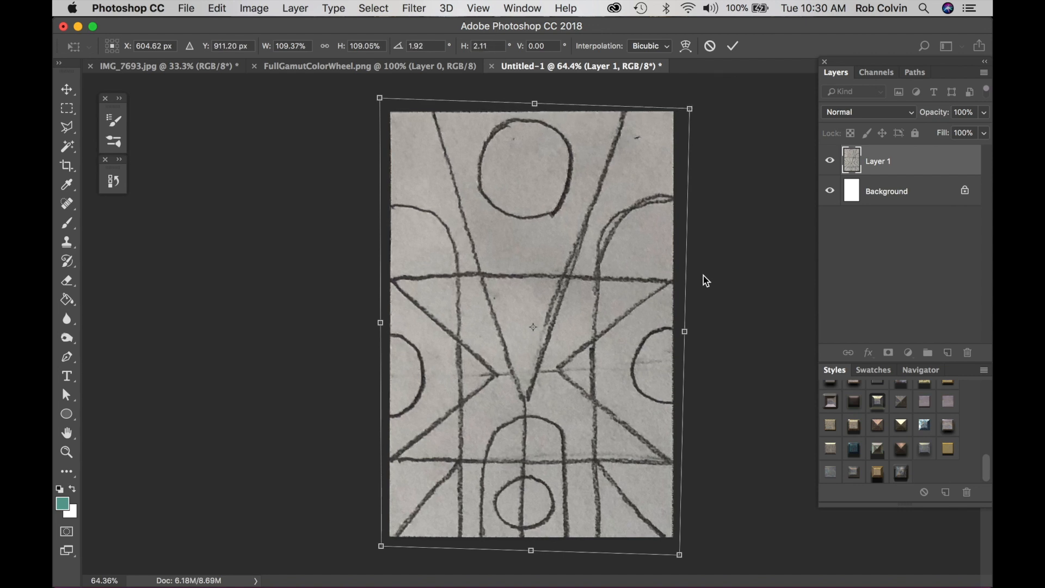
{"action": "key", "text": "Return"}
Crop the document to the right half of the sketch, about 4.19 inches wide, cutting along its vertical centre line.
{"action": "key", "text": "z"}
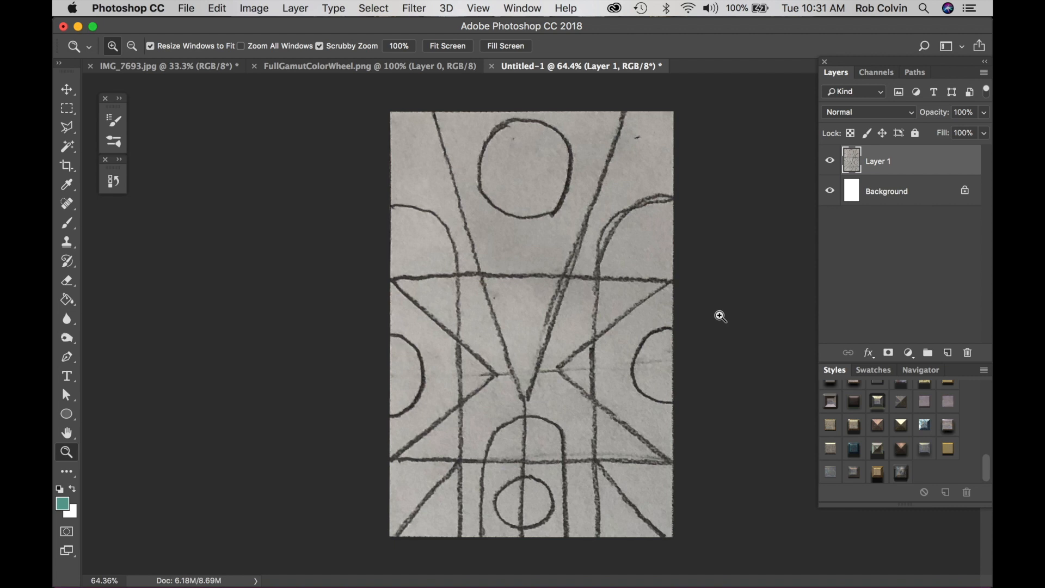
{"action": "key", "text": "c"}
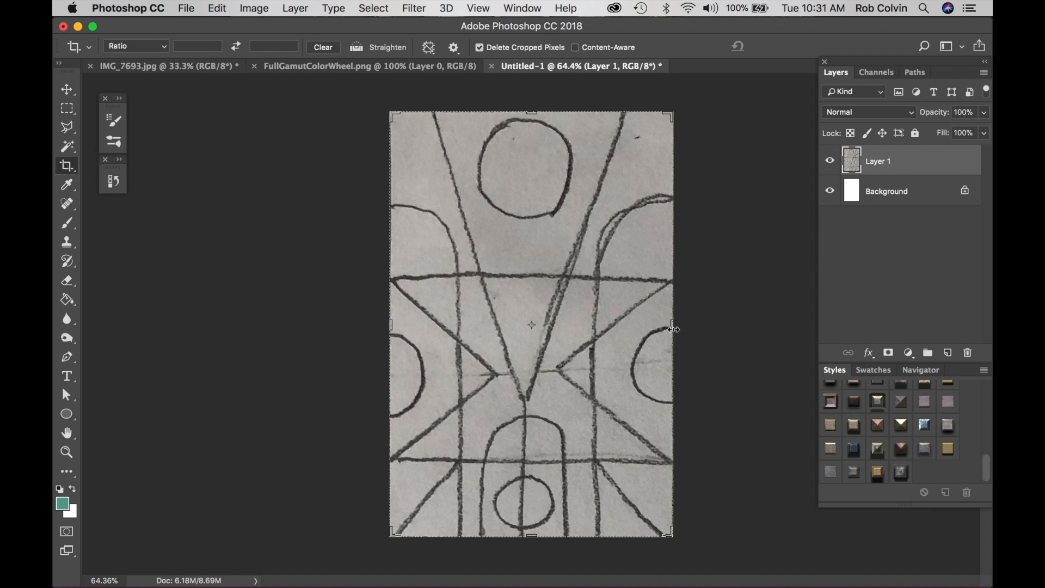
{"action": "left_click_drag", "start_coordinate": [391, 326], "coordinate": [456, 328]}
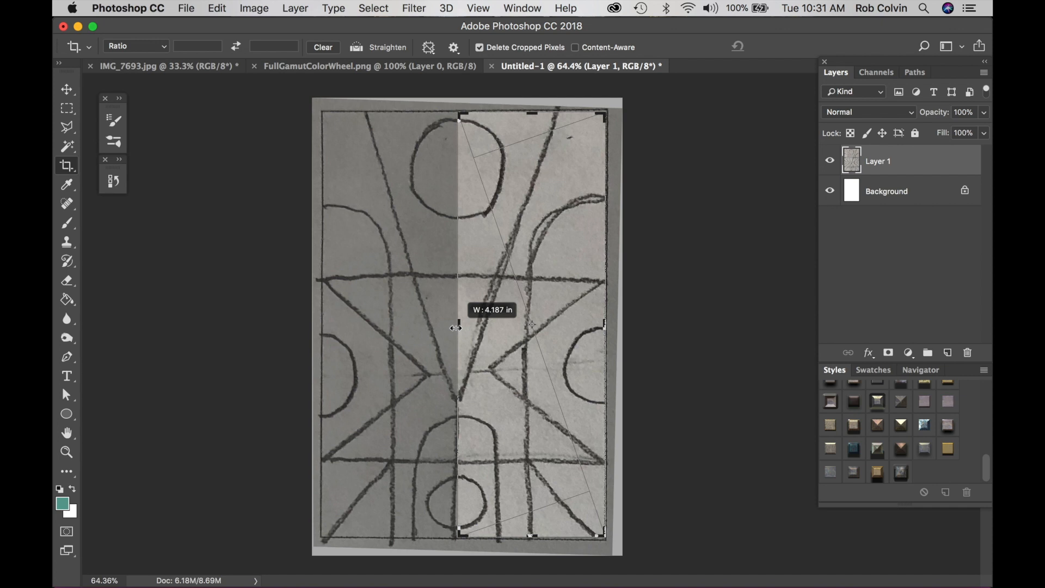
{"action": "left_click_drag", "start_coordinate": [455, 327], "coordinate": [458, 326]}
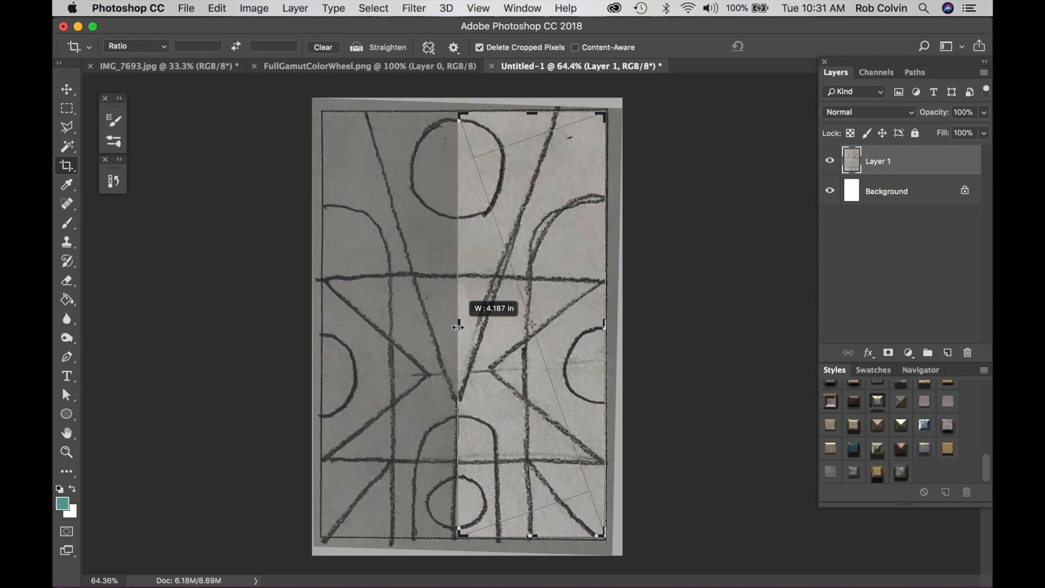
{"action": "left_click_drag", "start_coordinate": [458, 326], "coordinate": [458, 327]}
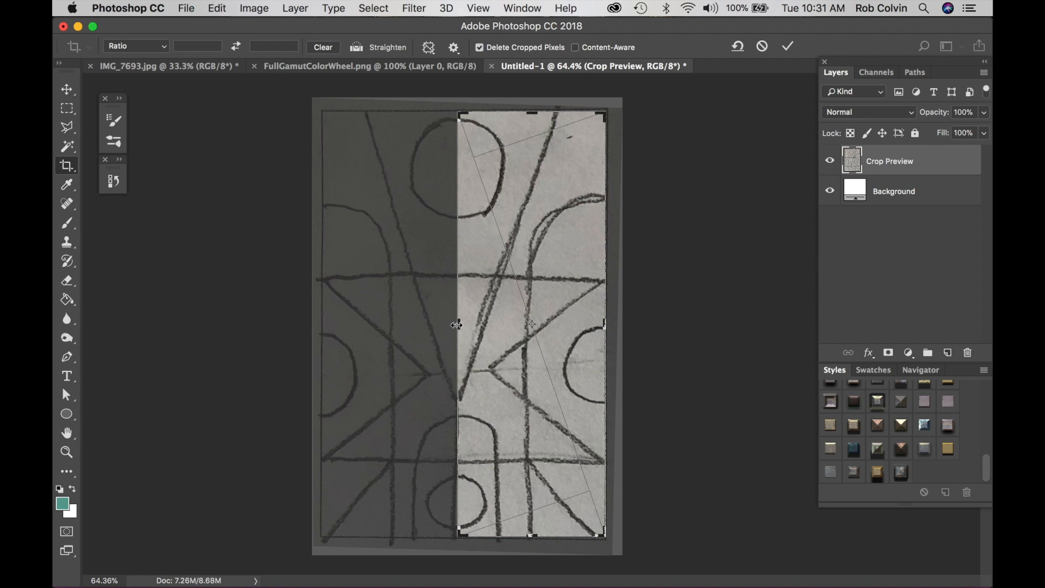
{"action": "key", "text": "Return"}
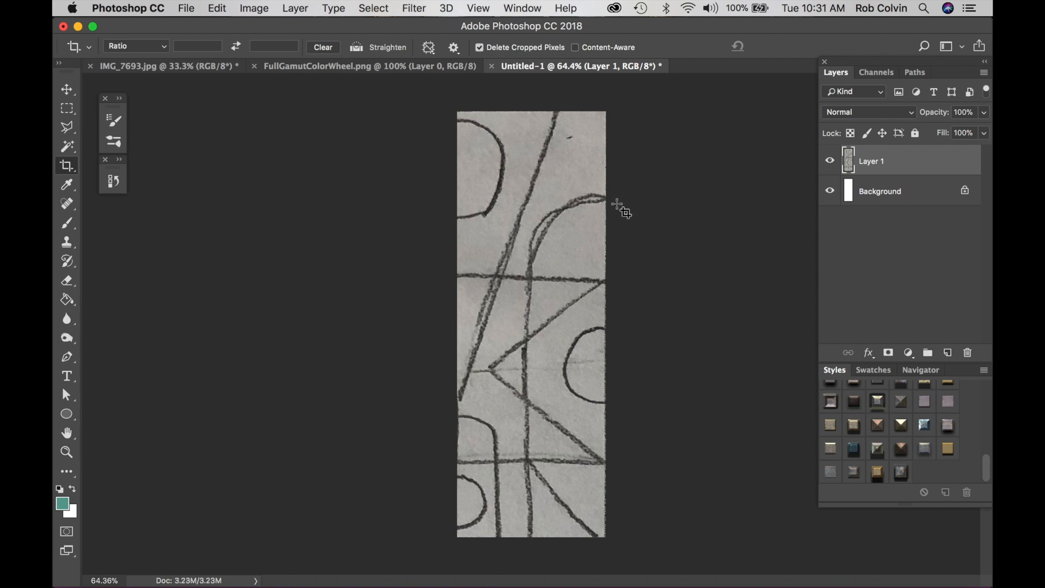
Select the whole canvas and use Free Transform to narrow the sketch layer from its left edge to about 96% width.
{"action": "key", "text": "super+a"}
{"action": "key", "text": "super+t"}
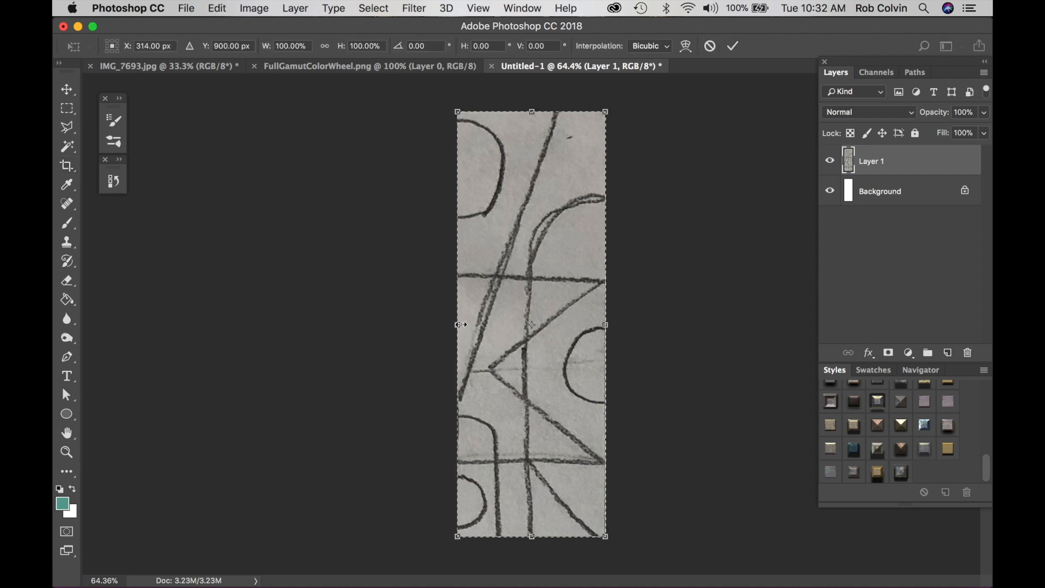
{"action": "left_click_drag", "start_coordinate": [463, 326], "coordinate": [465, 325]}
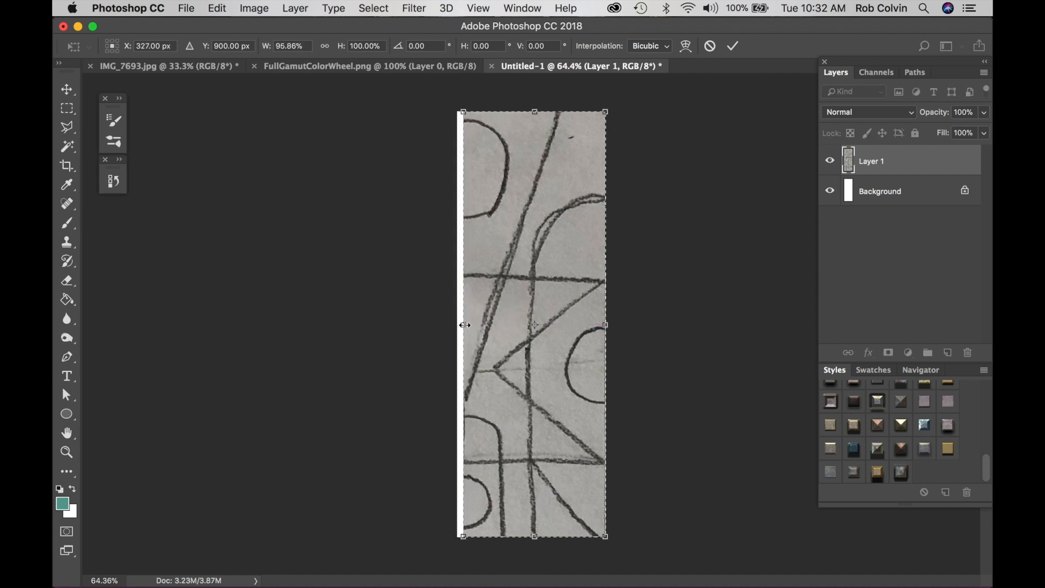
{"action": "key", "text": "Return"}
Crop the canvas to the narrowed selection and deselect.
{"action": "key", "text": "c"}
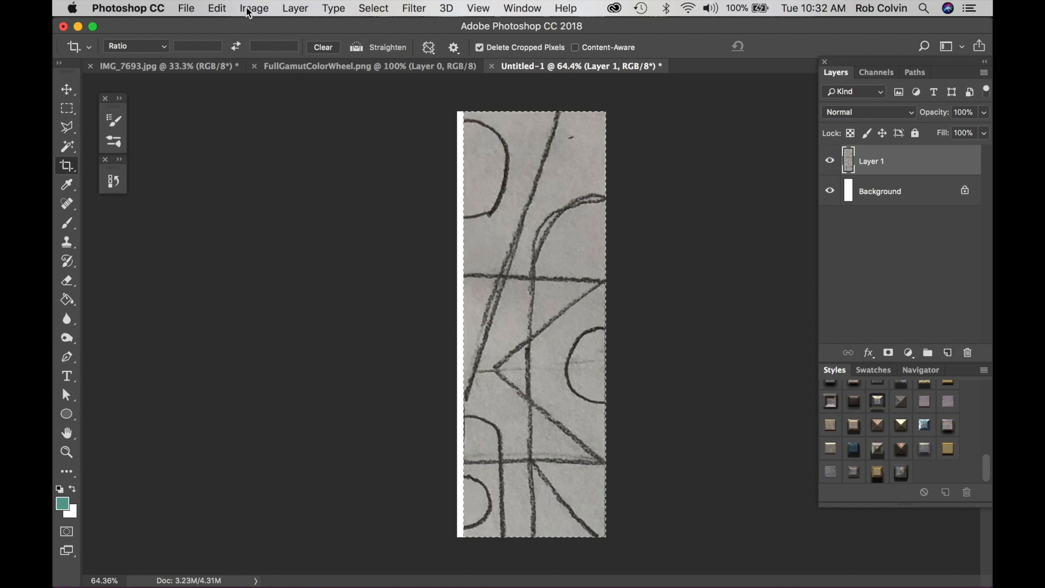
{"action": "left_click", "coordinate": [251, 9]}
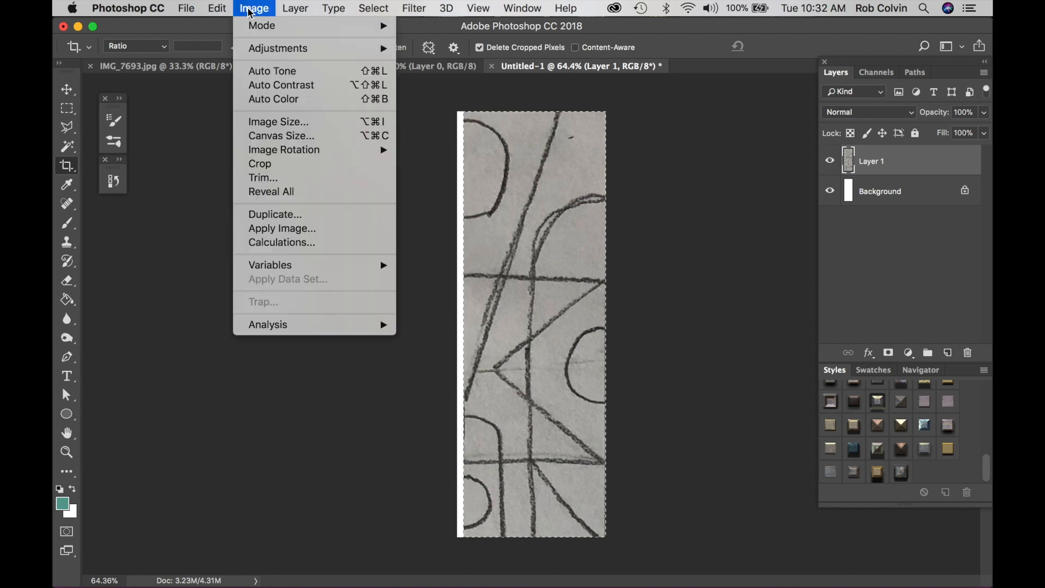
{"action": "left_click", "coordinate": [261, 164]}
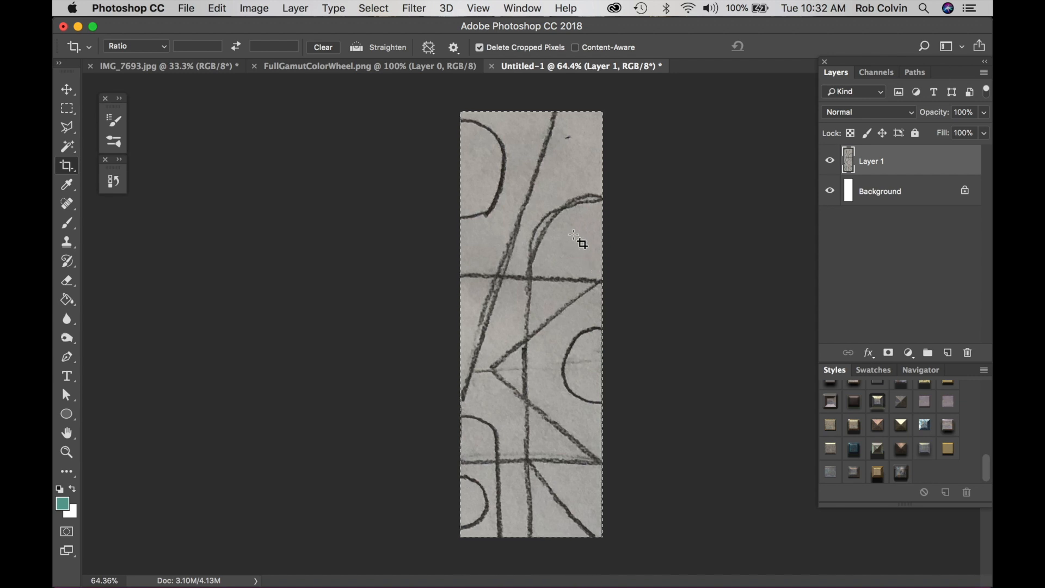
{"action": "key", "text": "super"}
{"action": "key", "text": "super+d"}
Set up the Pen tool in Shape mode with no fill and a solid black stroke.
{"action": "key", "text": "p"}
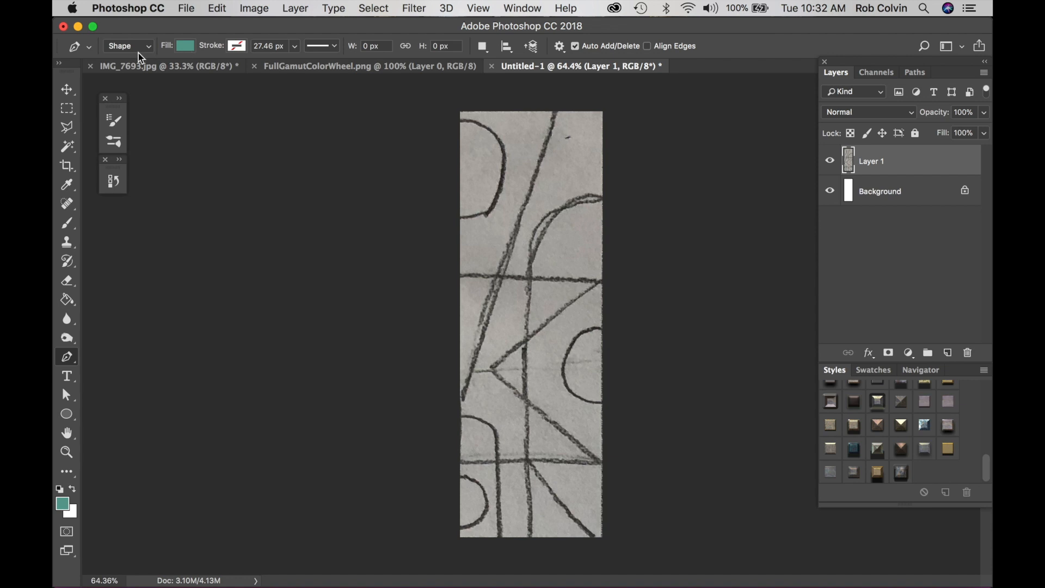
{"action": "left_click", "coordinate": [186, 48]}
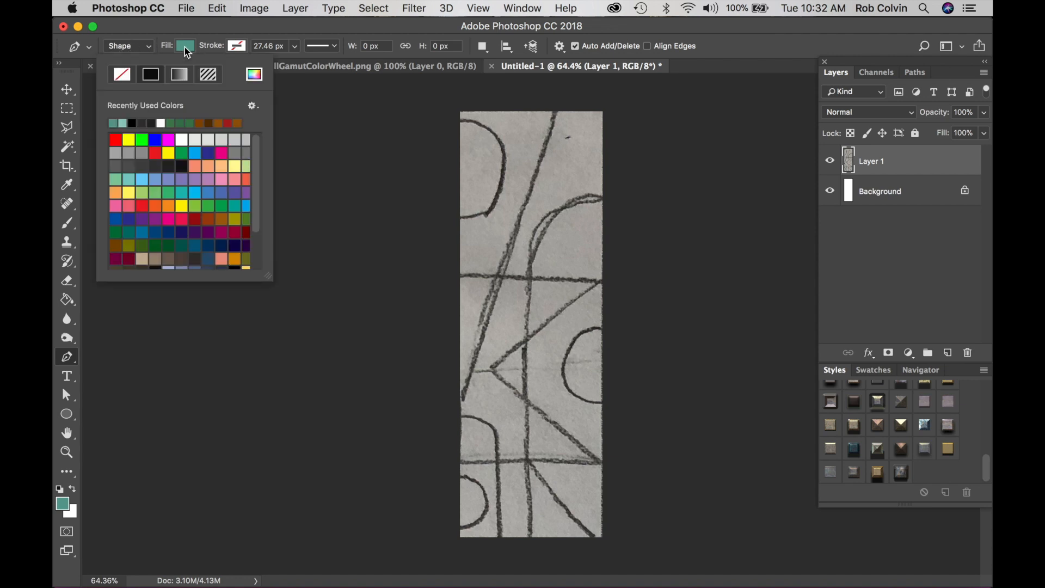
{"action": "left_click", "coordinate": [125, 77]}
{"action": "left_click", "coordinate": [241, 48]}
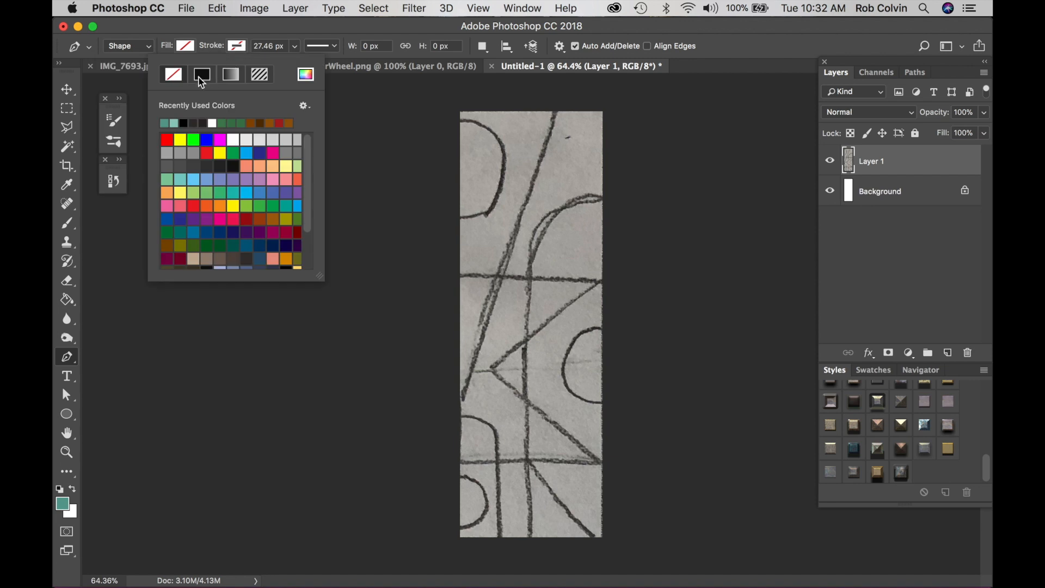
{"action": "left_click", "coordinate": [184, 123]}
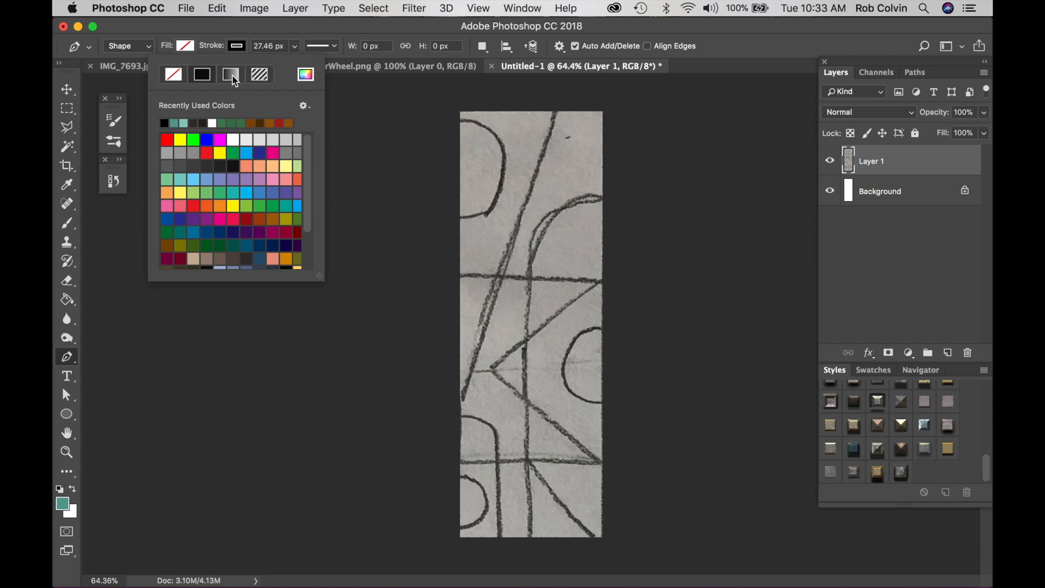
Try to set the Pen tool's shape stroke width to 10 px.
{"action": "left_click", "coordinate": [274, 46]}
{"action": "left_click_drag", "start_coordinate": [274, 46], "coordinate": [248, 46]}
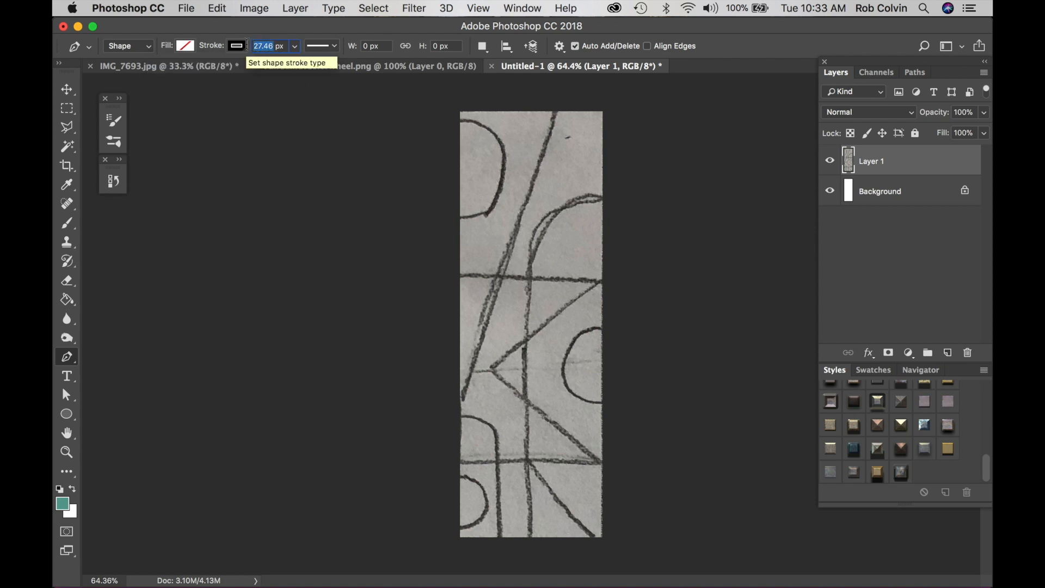
{"action": "type", "text": "10"}
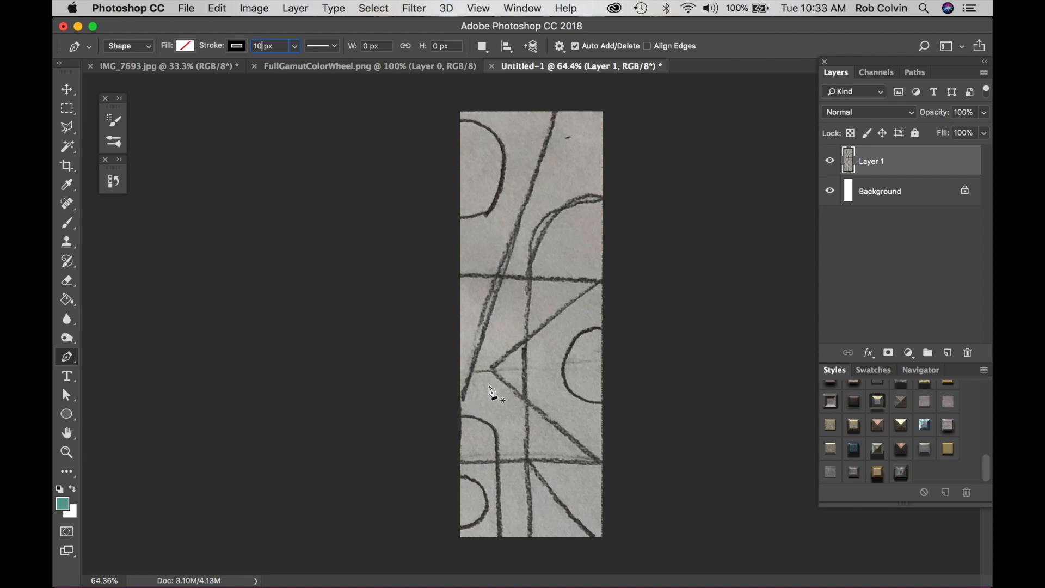
Trace the two horizontal sketch lines and the V between them as one closed Pen shape, about 725 × 807 px, running past the canvas edges.
{"action": "left_click", "coordinate": [447, 276]}
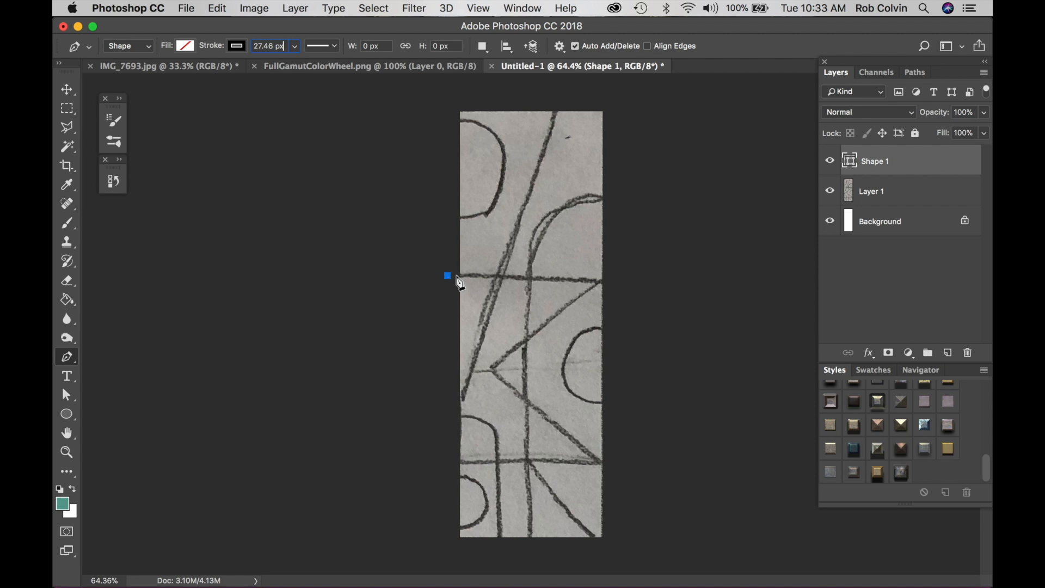
{"action": "left_click", "coordinate": [617, 276]}
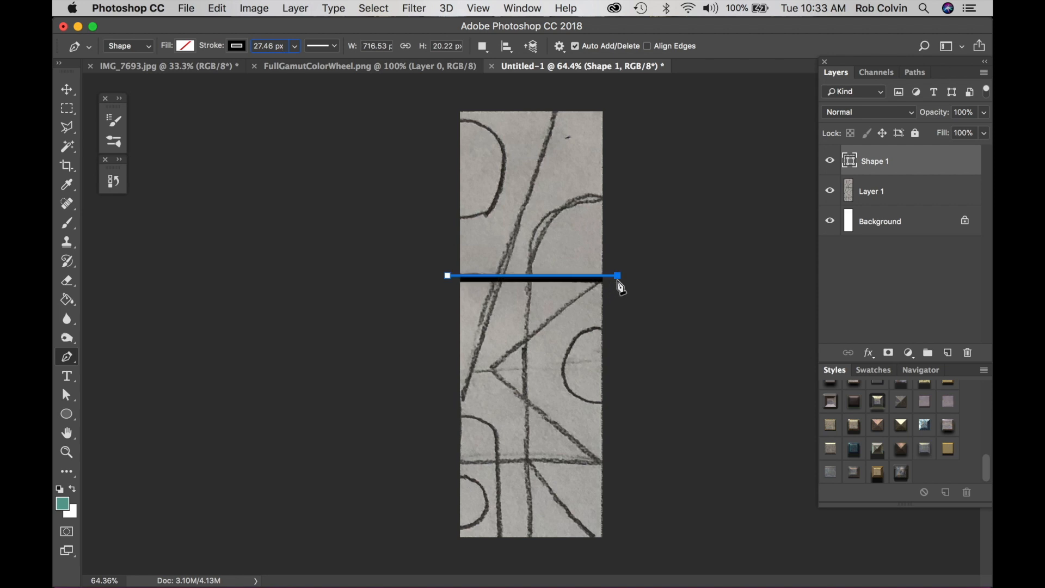
{"action": "left_click", "coordinate": [493, 369]}
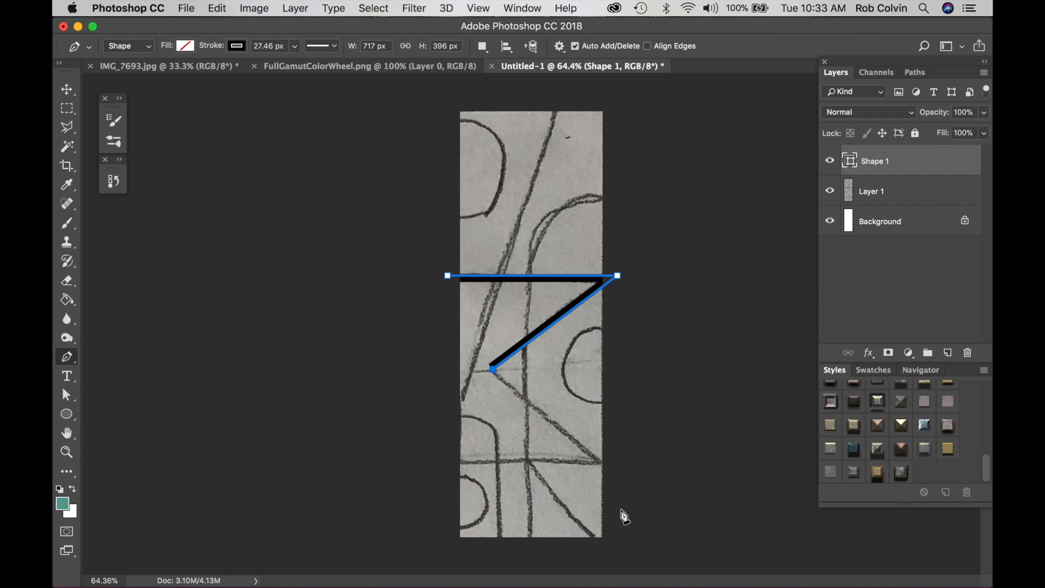
{"action": "left_click", "coordinate": [606, 467]}
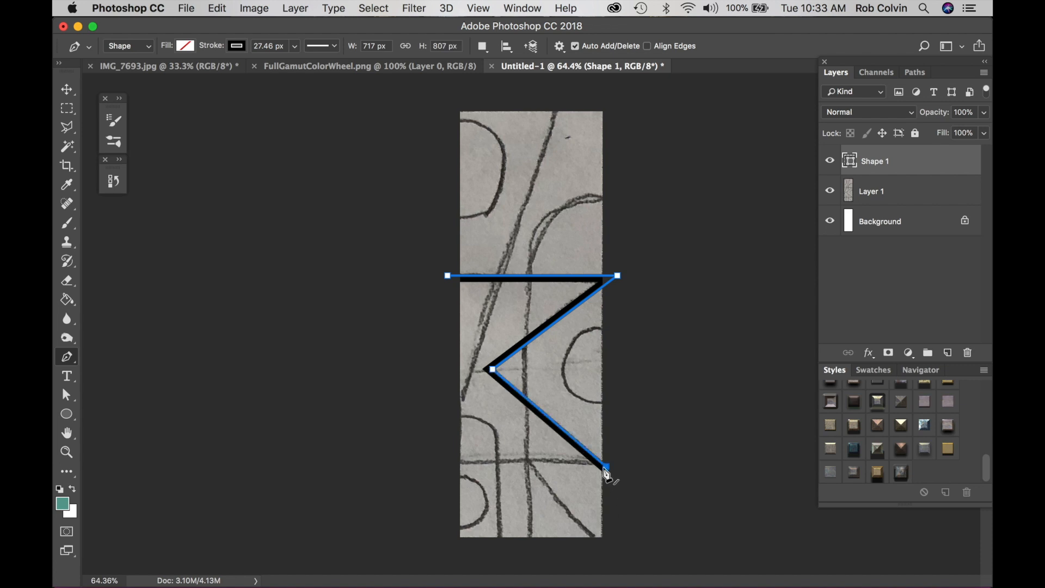
{"action": "left_click", "coordinate": [445, 467]}
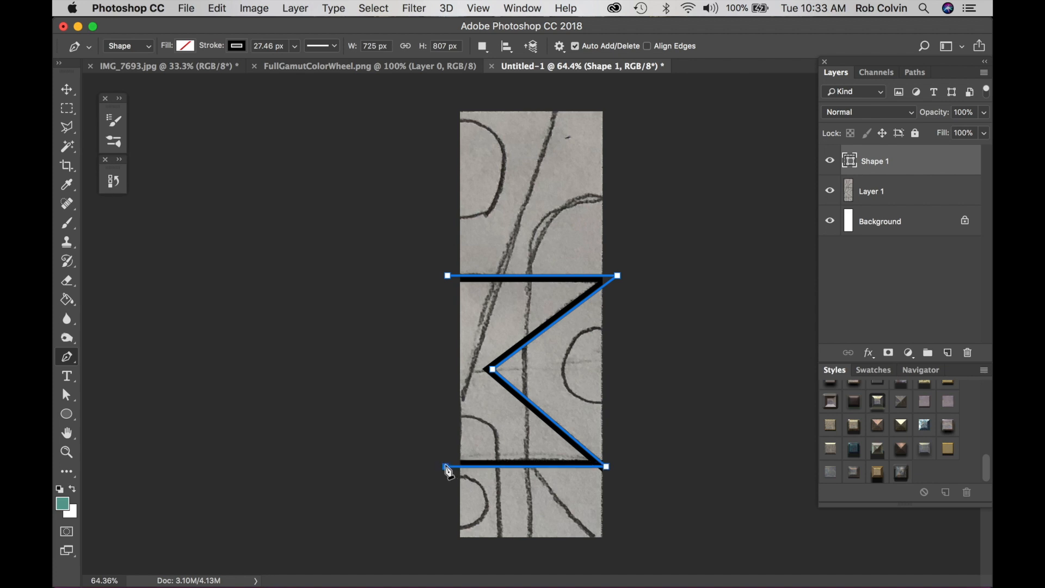
{"action": "left_click", "coordinate": [448, 276]}
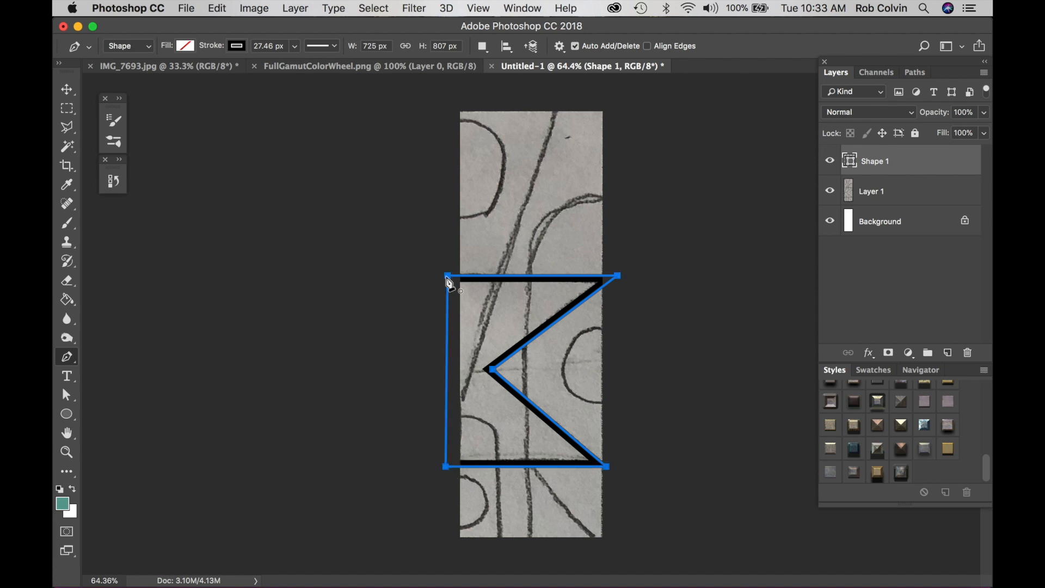
{"action": "key", "text": "Return"}
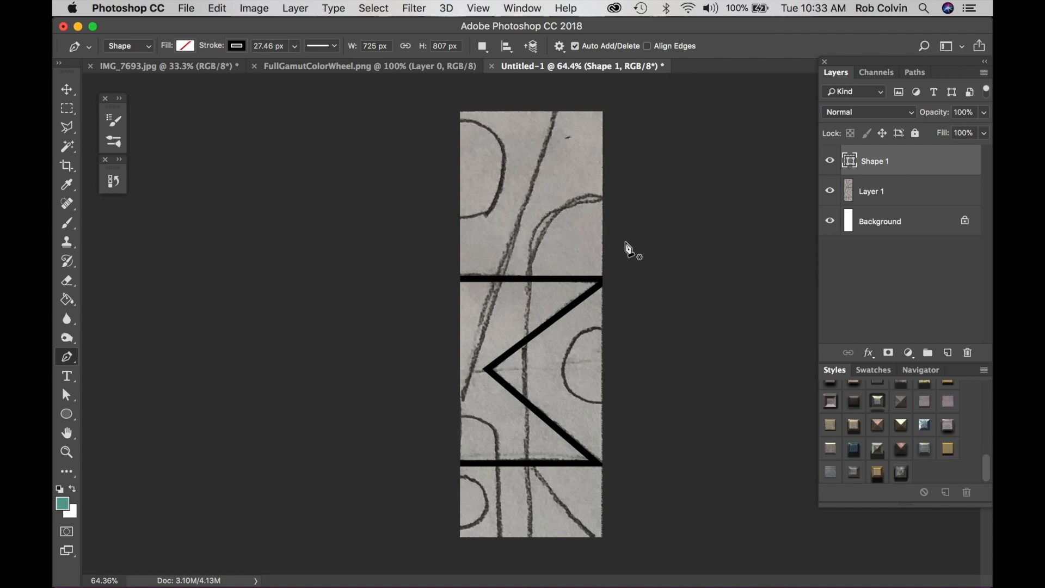
Trace the long diagonal sketch line as a straight Pen shape about 521 × 1561 px, adjusting both endpoints beyond the canvas to match it.
{"action": "left_click", "coordinate": [561, 95]}
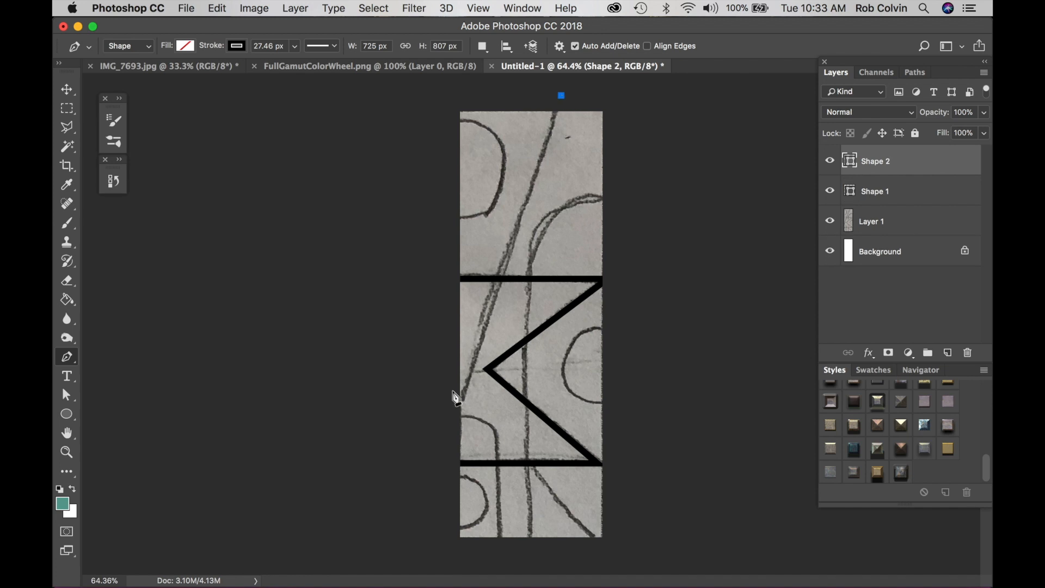
{"action": "left_click", "coordinate": [436, 462]}
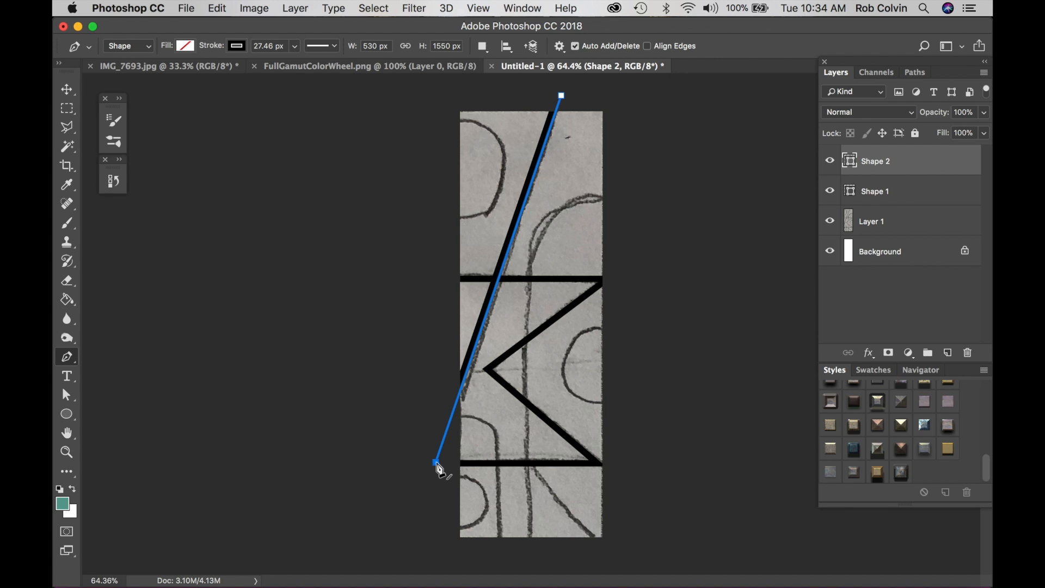
{"action": "left_click_drag", "start_coordinate": [436, 463], "coordinate": [440, 464]}
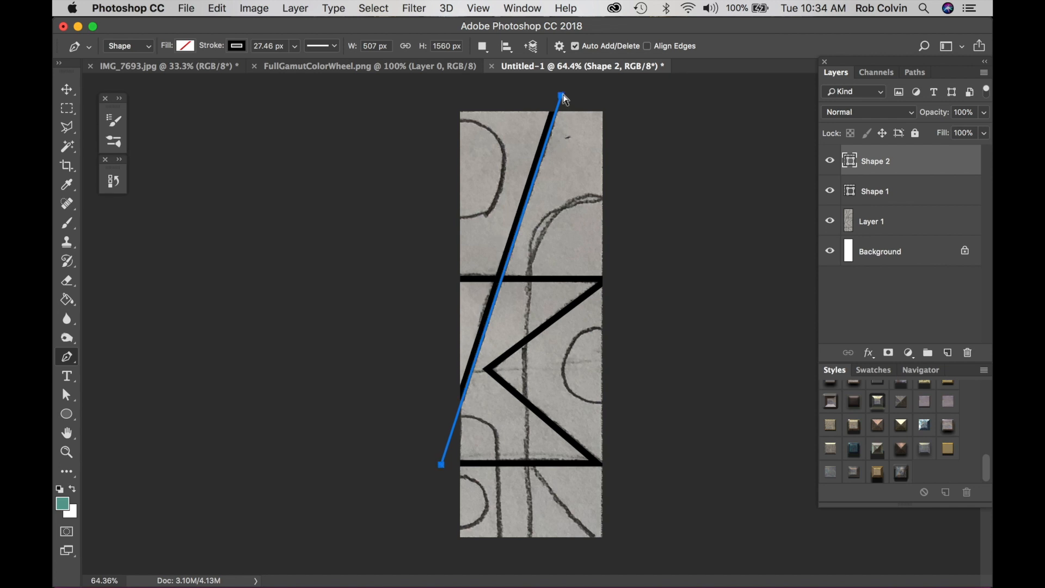
{"action": "left_click_drag", "start_coordinate": [562, 98], "coordinate": [567, 98]}
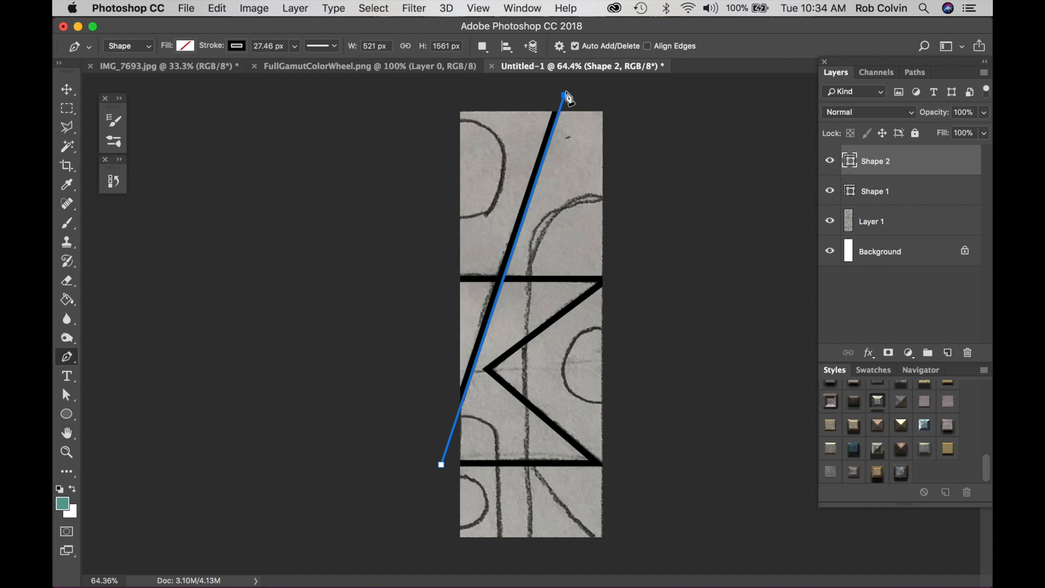
{"action": "key", "text": "Escape"}
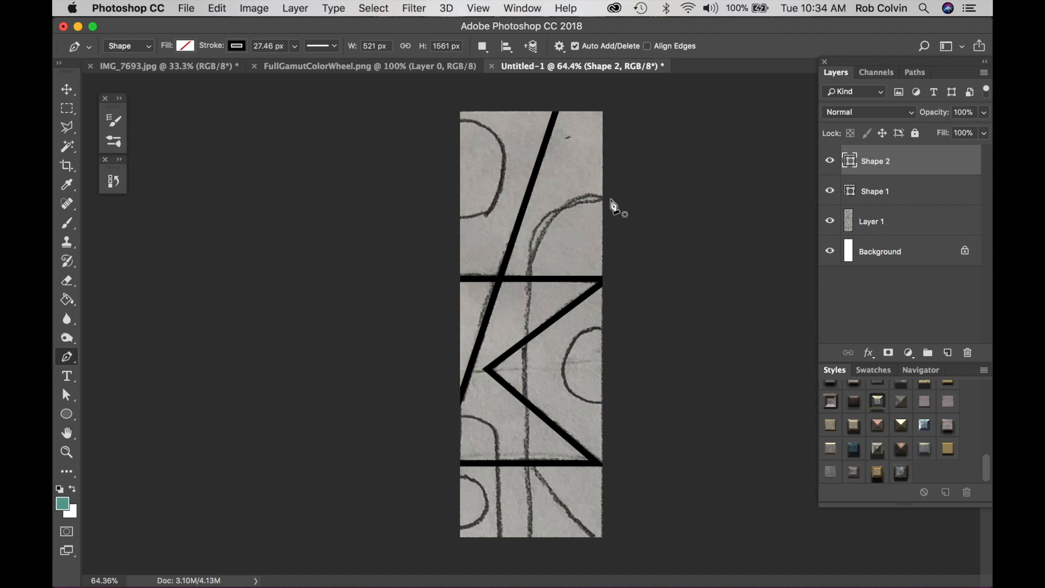
Trace the tall arch as an open Pen shape about 346 × 1475 px, bending its upper curve to the sketch and extending straight below the canvas.
{"action": "left_click_drag", "start_coordinate": [611, 200], "coordinate": [577, 200]}
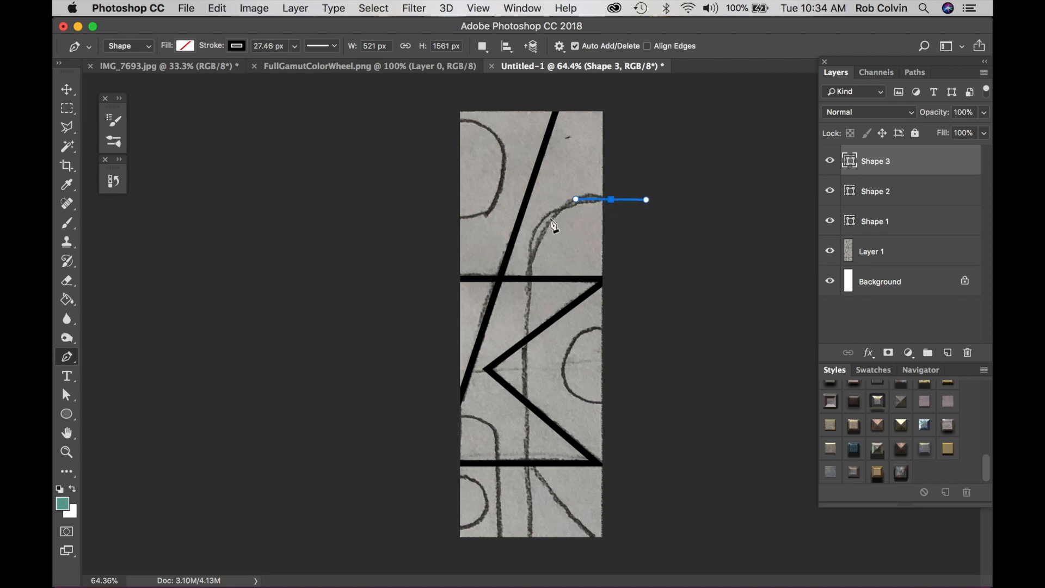
{"action": "left_click", "coordinate": [529, 281]}
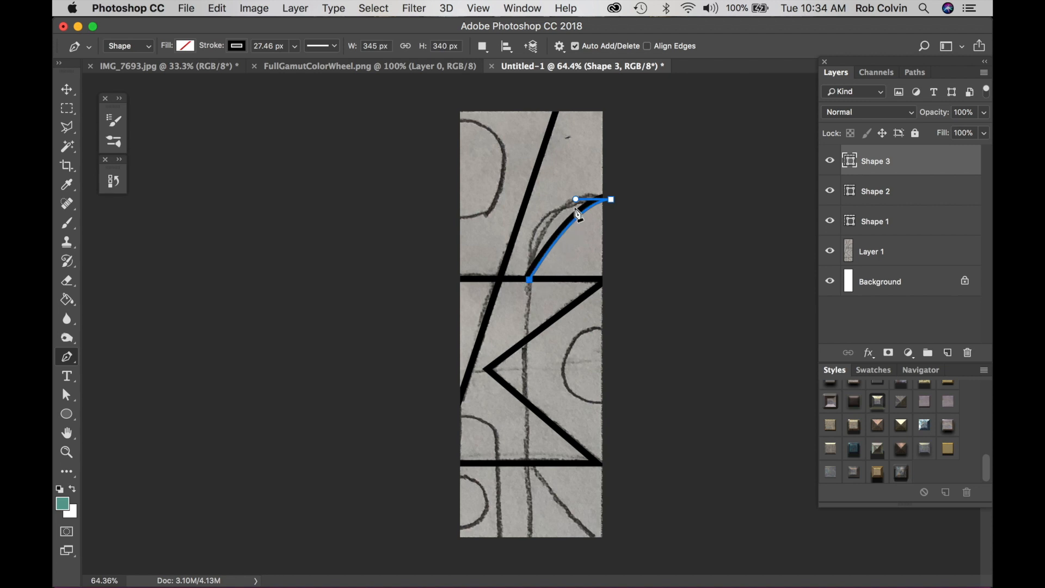
{"action": "left_click_drag", "start_coordinate": [578, 201], "coordinate": [521, 192]}
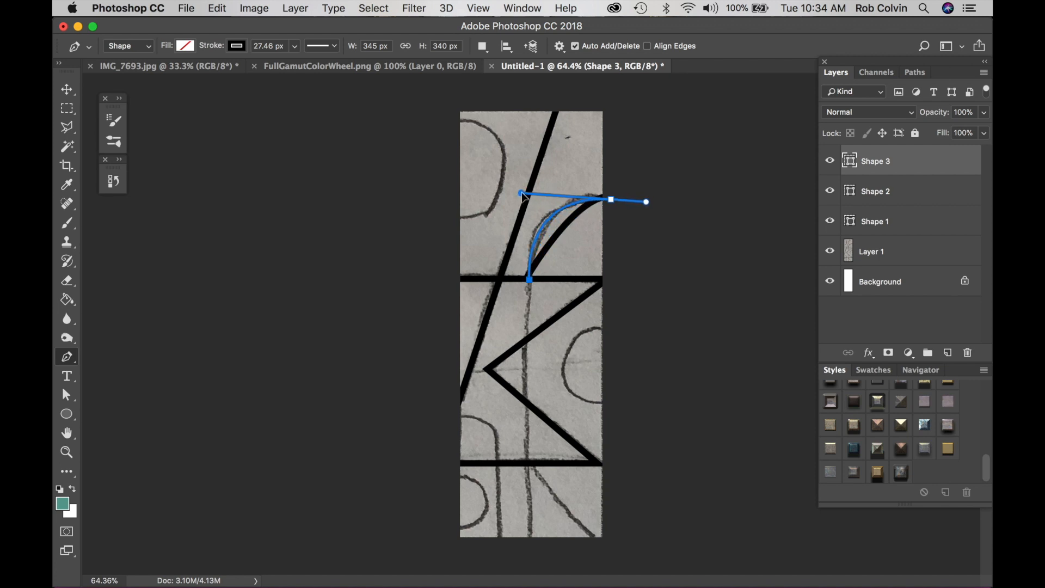
{"action": "left_click_drag", "start_coordinate": [521, 196], "coordinate": [521, 195]}
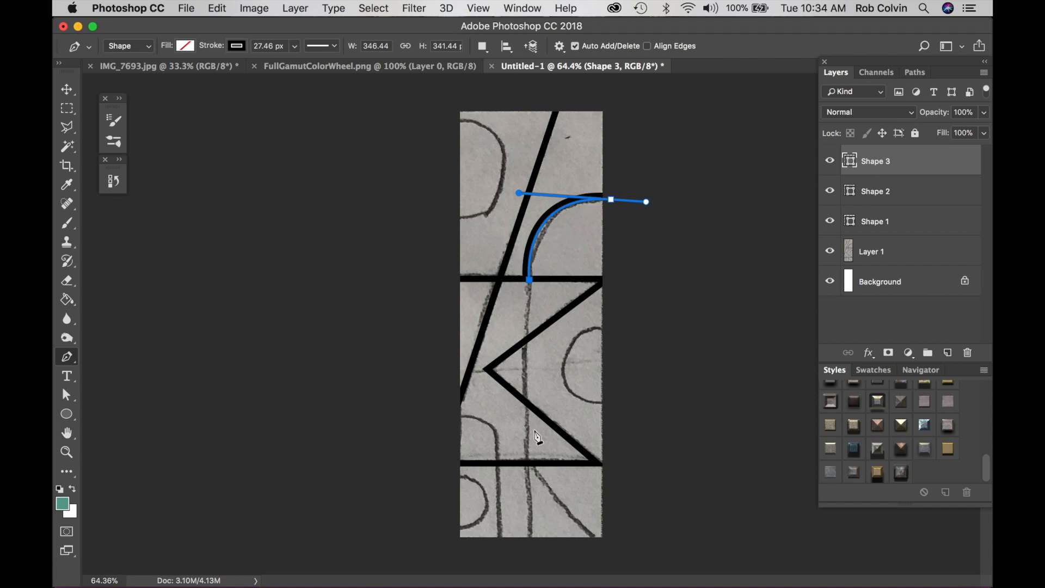
{"action": "left_click", "coordinate": [529, 548]}
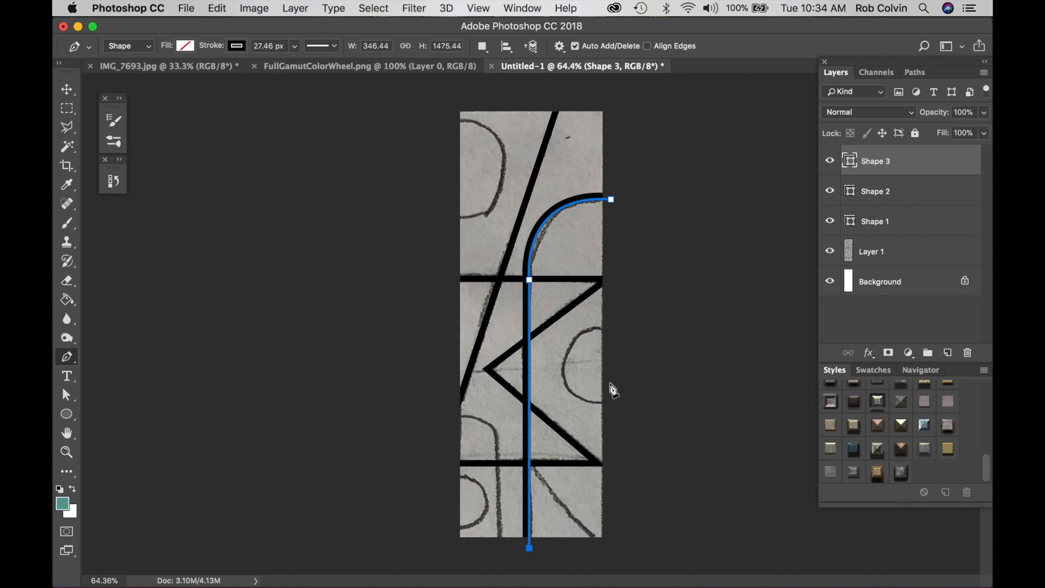
{"action": "key", "text": "Escape"}
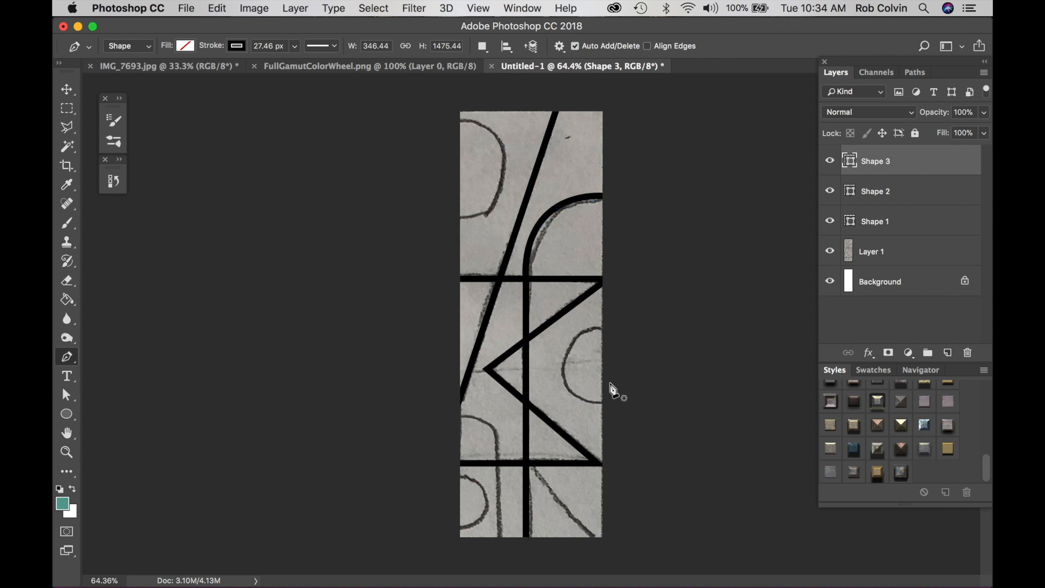
Trace the small lower arch as an open Pen shape about 248 × 559 px, curving its shoulder and running past the canvas edges.
{"action": "left_click", "coordinate": [444, 420]}
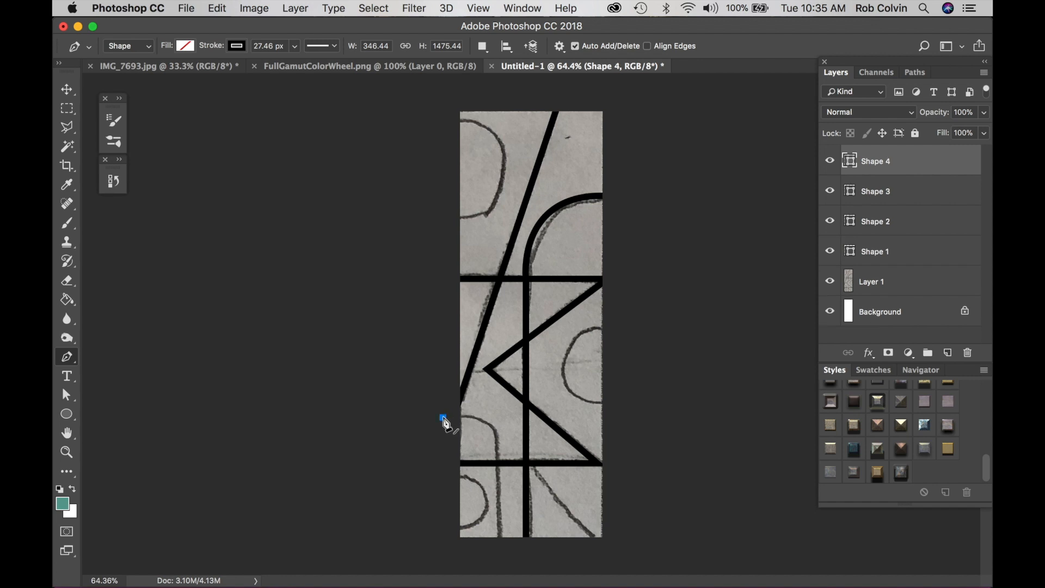
{"action": "key", "text": "super+z"}
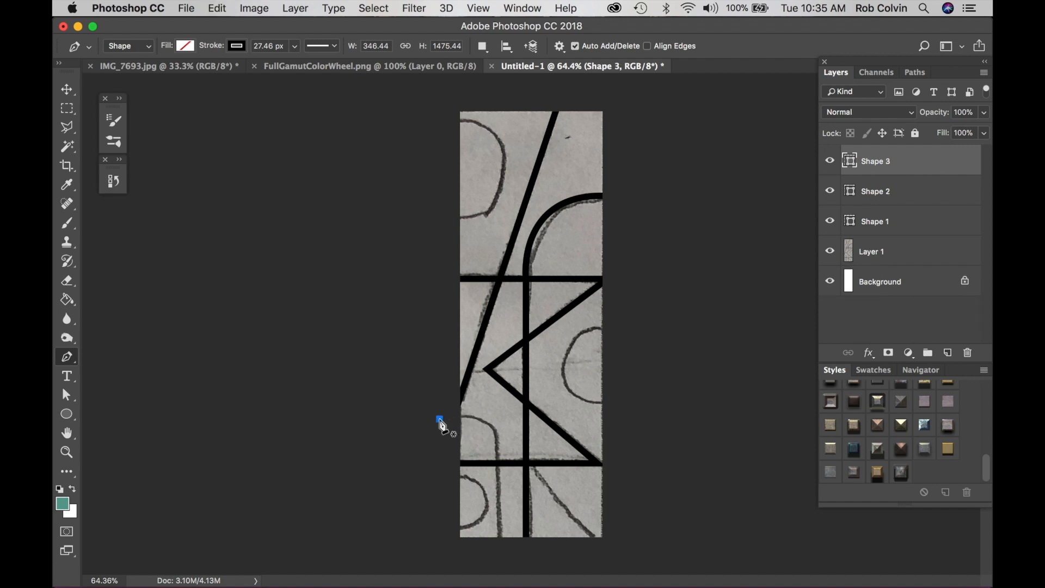
{"action": "left_click_drag", "start_coordinate": [440, 420], "coordinate": [484, 420]}
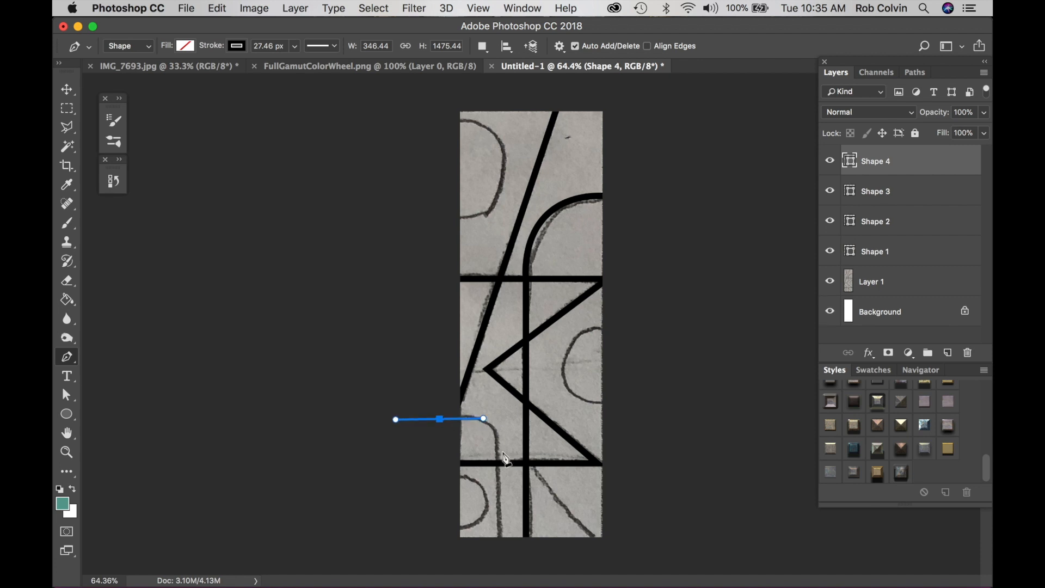
{"action": "left_click", "coordinate": [499, 465]}
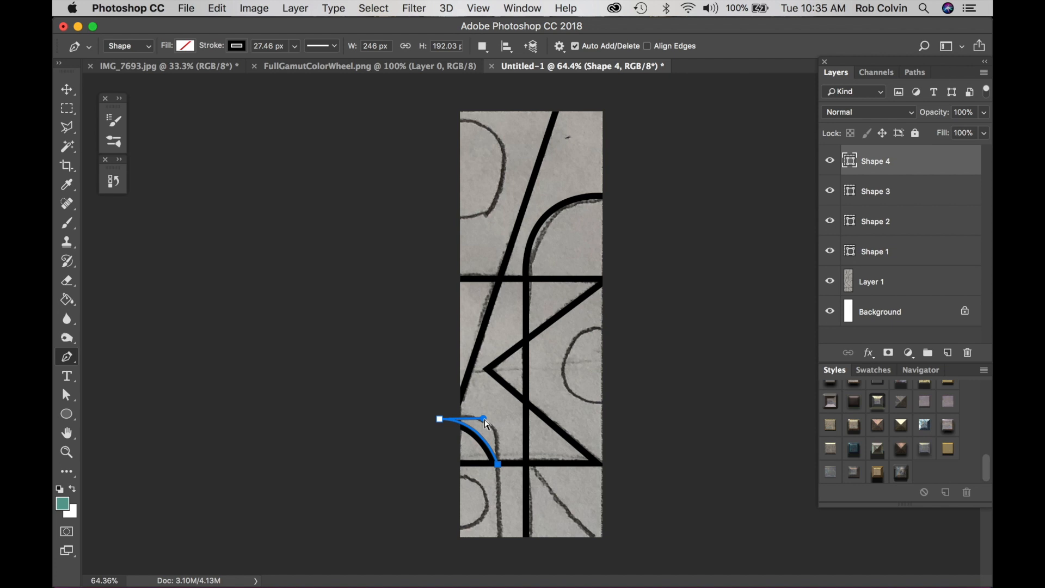
{"action": "mouse_move", "coordinate": [484, 419]}
{"action": "left_mouse_down"}
{"action": "mouse_move", "coordinate": [513, 410]}
{"action": "mouse_move", "coordinate": [508, 401]}
{"action": "left_mouse_up"}
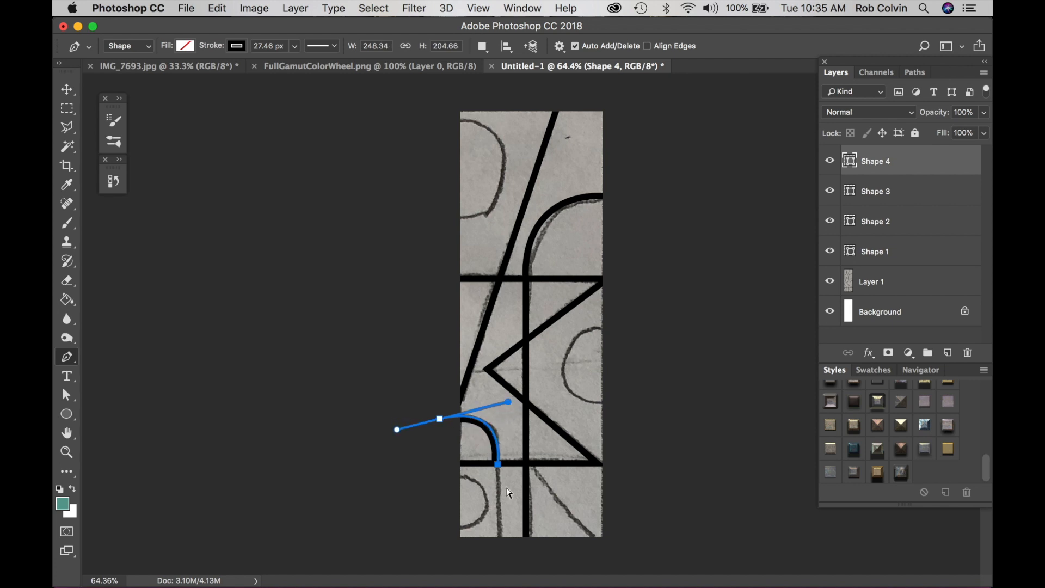
{"action": "left_click", "coordinate": [498, 548]}
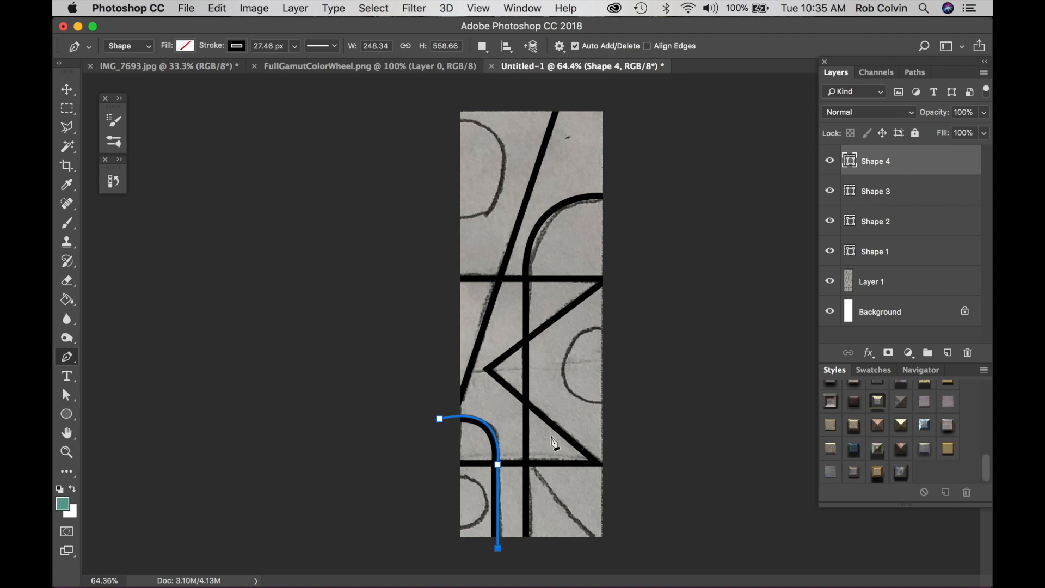
{"action": "key", "text": "Return"}
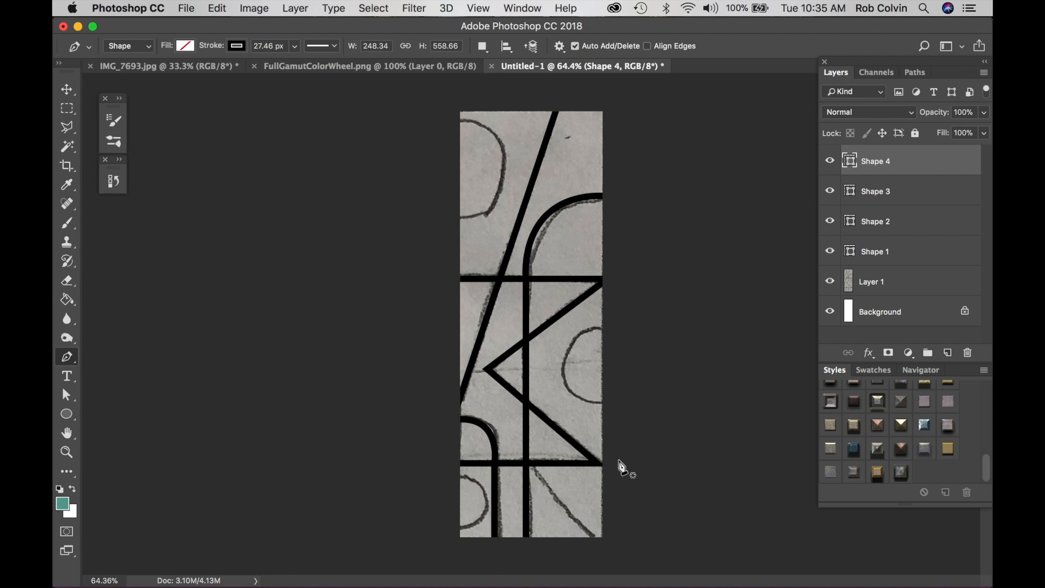
Trace the short lower diagonal as a straight Pen shape about 354 × 345 px, adjusting both endpoints to fit the horizontal line and canvas corner.
{"action": "left_click", "coordinate": [527, 465]}
{"action": "left_click", "coordinate": [606, 542]}
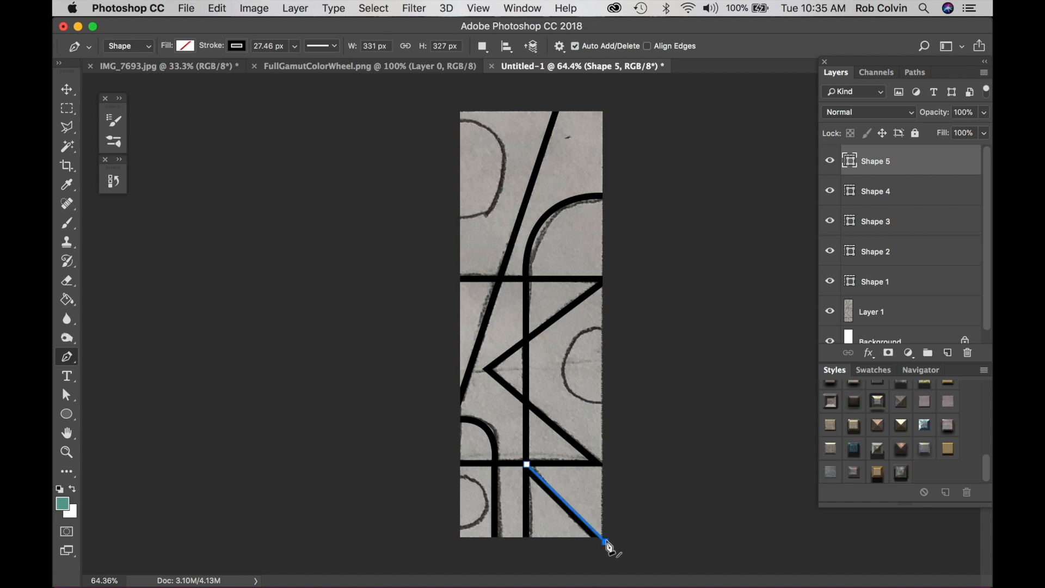
{"action": "left_click_drag", "start_coordinate": [605, 543], "coordinate": [611, 541]}
{"action": "left_click", "coordinate": [528, 465], "text": "super"}
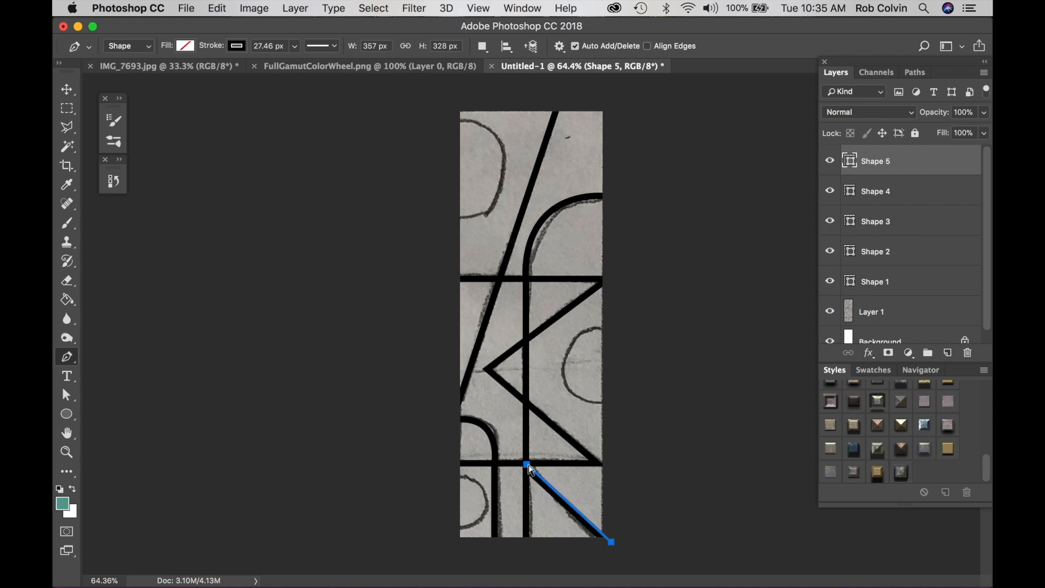
{"action": "left_click", "coordinate": [528, 465], "text": "super"}
{"action": "left_click_drag", "start_coordinate": [527, 463], "coordinate": [527, 463]}
{"action": "left_click_drag", "start_coordinate": [527, 464], "coordinate": [528, 461]}
{"action": "key", "text": "Return"}
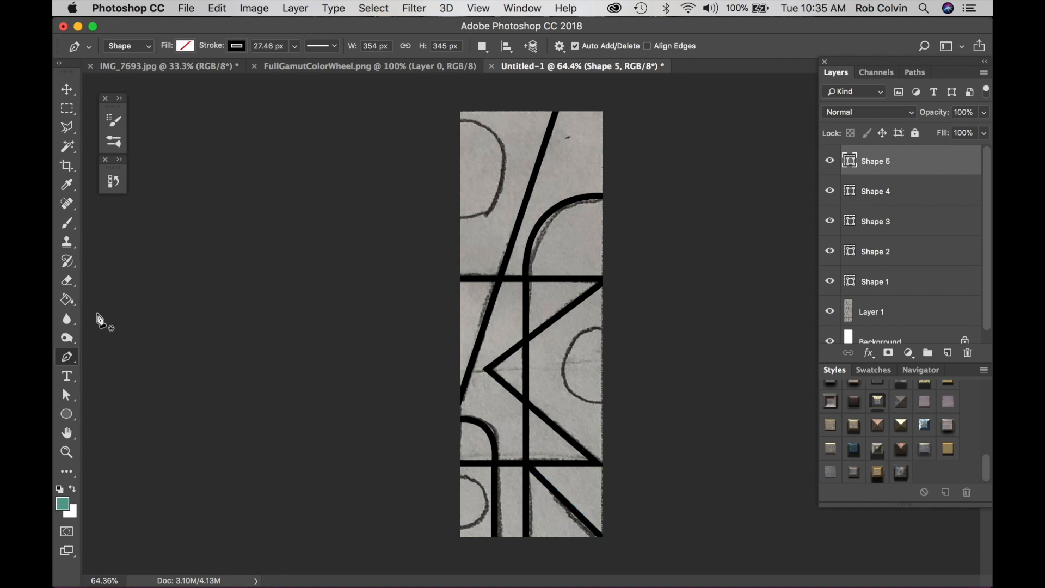
Choose the Ellipse tool and try to set its shape stroke width to 10 px.
{"action": "left_click", "coordinate": [67, 415]}
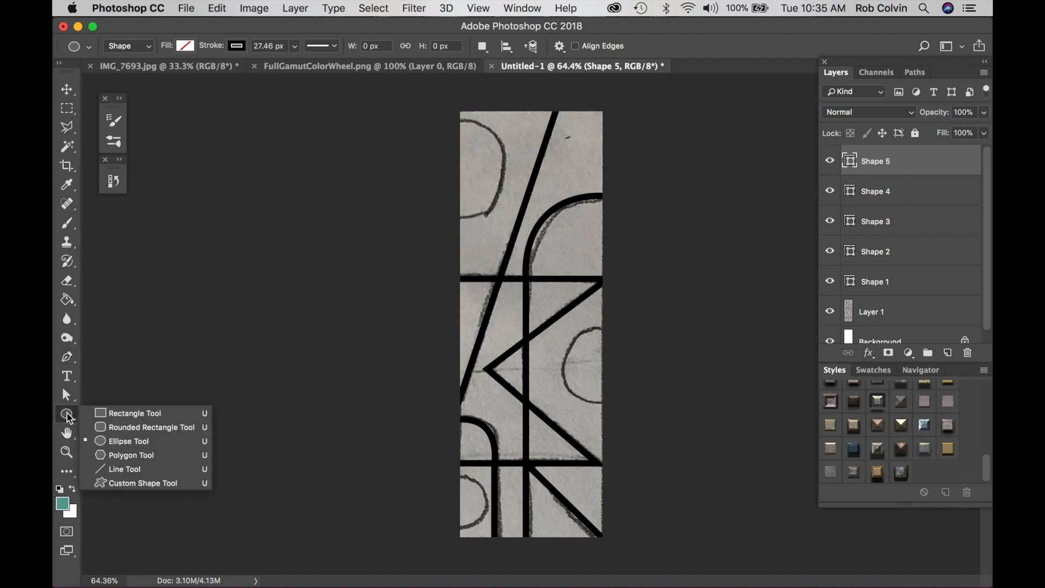
{"action": "left_click", "coordinate": [122, 443]}
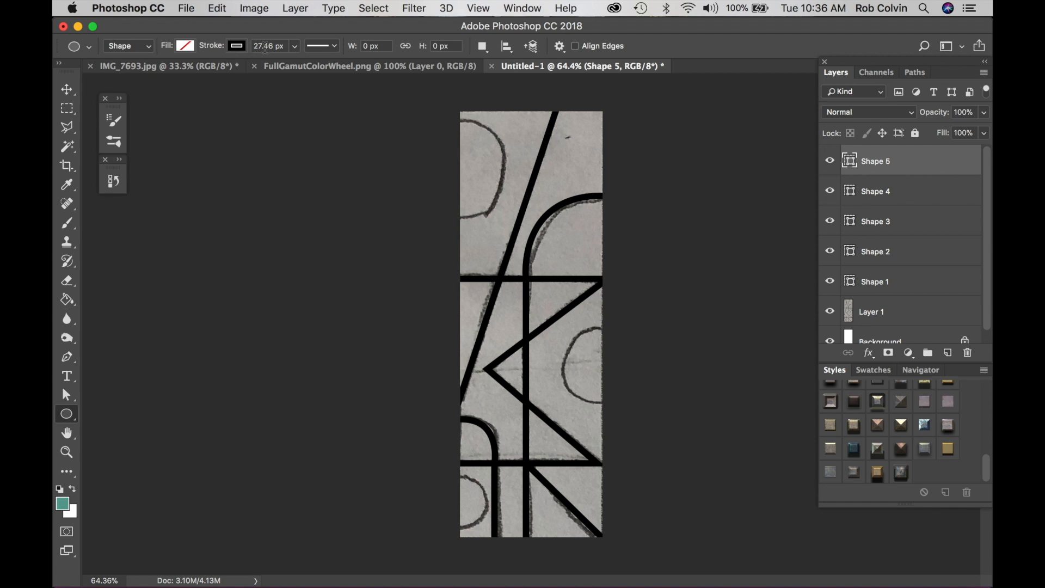
{"action": "left_click_drag", "start_coordinate": [272, 46], "coordinate": [249, 46]}
{"action": "type", "text": "10"}
Draw a circle about 414 px across for the uppermost sketch circle and move it half off the canvas to match.
{"action": "left_click_drag", "start_coordinate": [437, 120], "coordinate": [535, 251]}
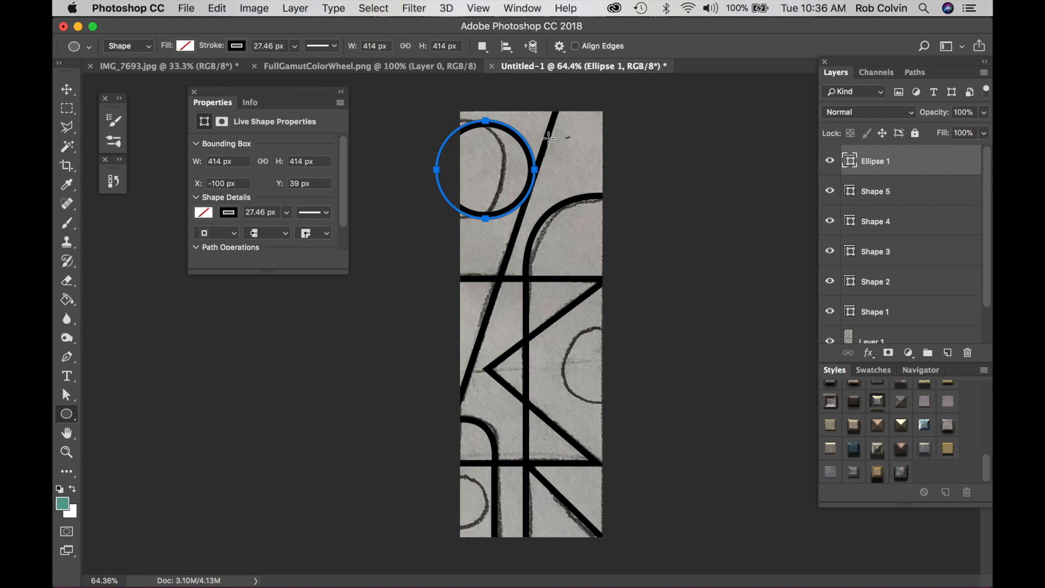
{"action": "key", "text": "Return"}
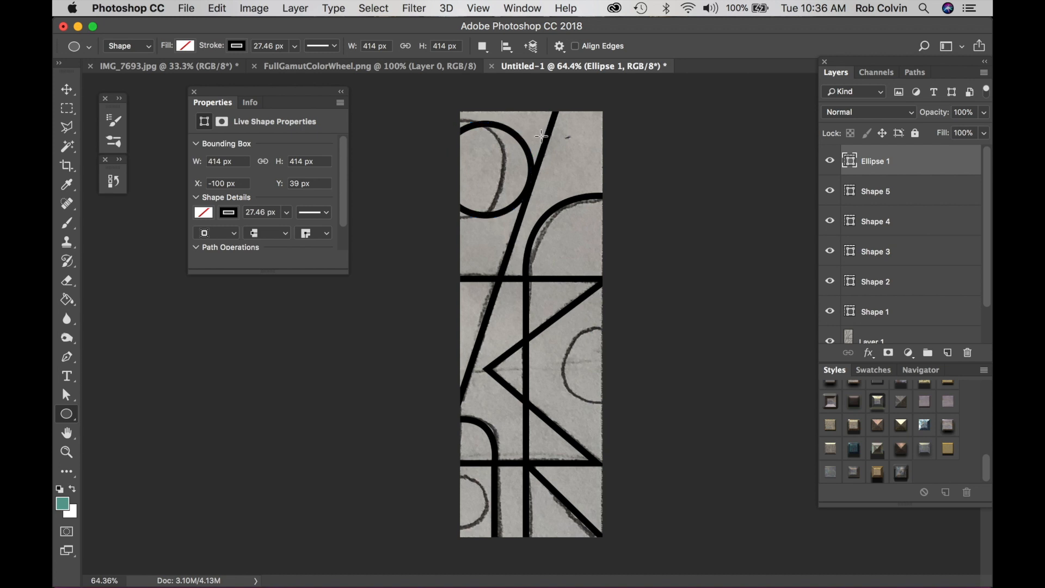
{"action": "left_click", "coordinate": [67, 89]}
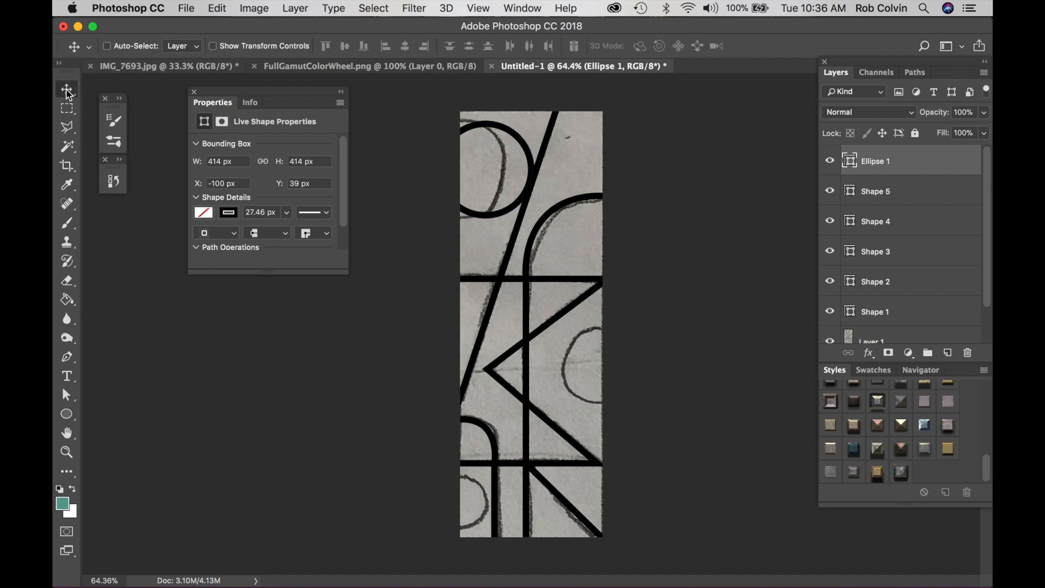
{"action": "left_click_drag", "start_coordinate": [538, 159], "coordinate": [506, 162]}
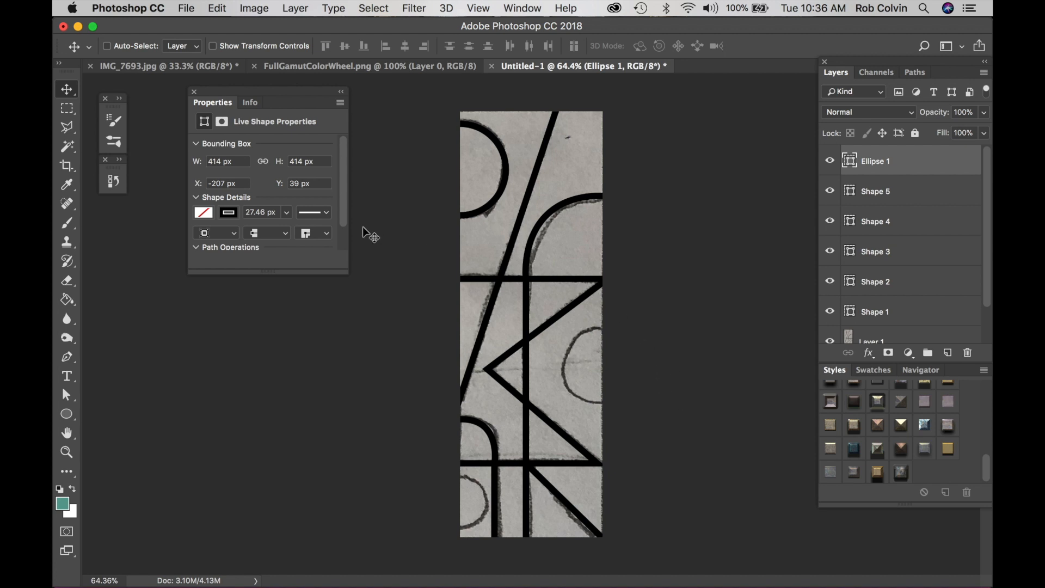
Draw a circle about 335 px across for the sketch circle inside the V and move it outward past the canvas edge to match.
{"action": "left_click", "coordinate": [67, 414]}
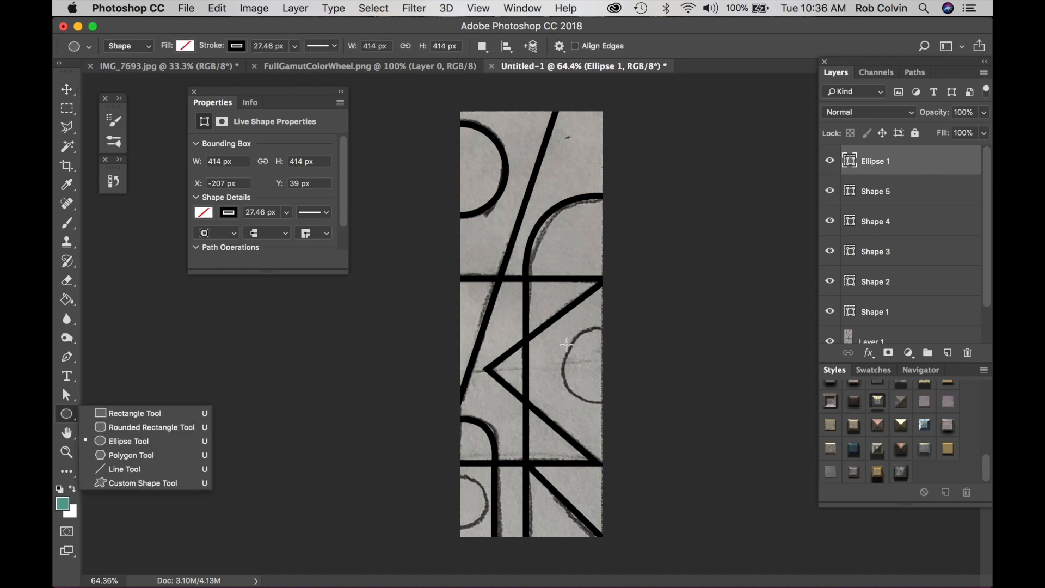
{"action": "left_click_drag", "start_coordinate": [553, 329], "coordinate": [647, 410]}
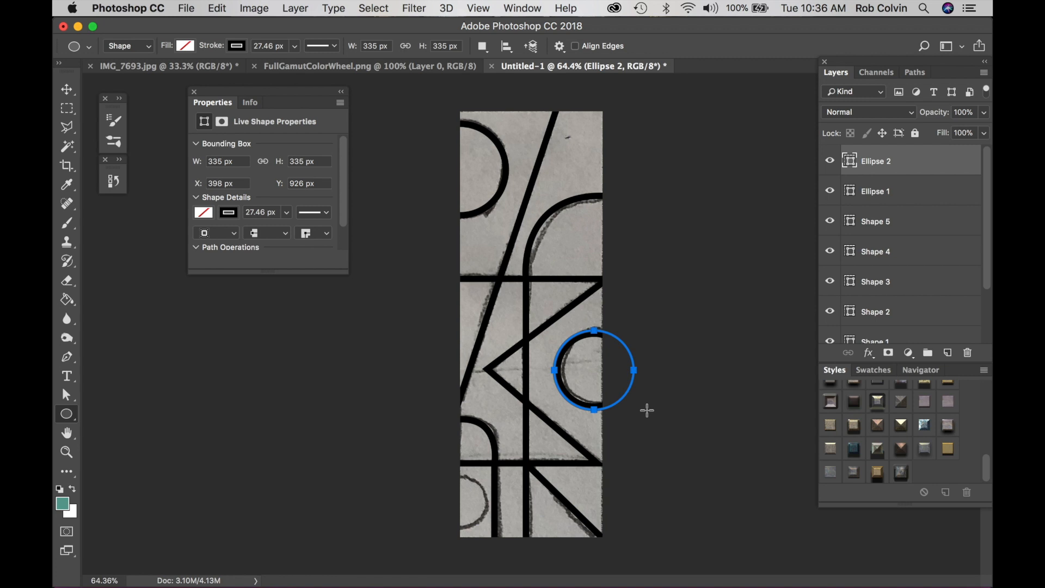
{"action": "key", "text": "Return"}
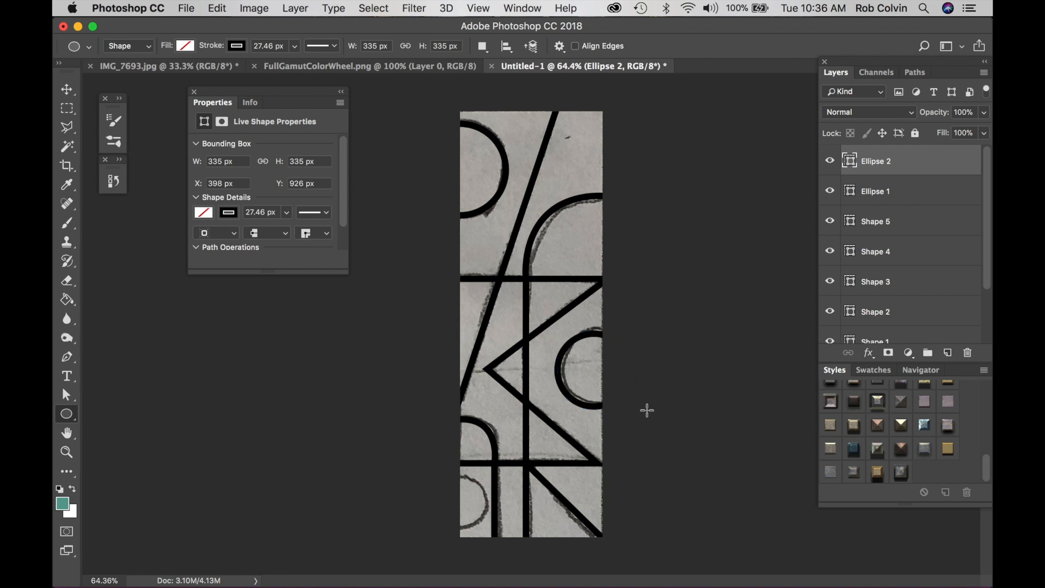
{"action": "left_click", "coordinate": [68, 91]}
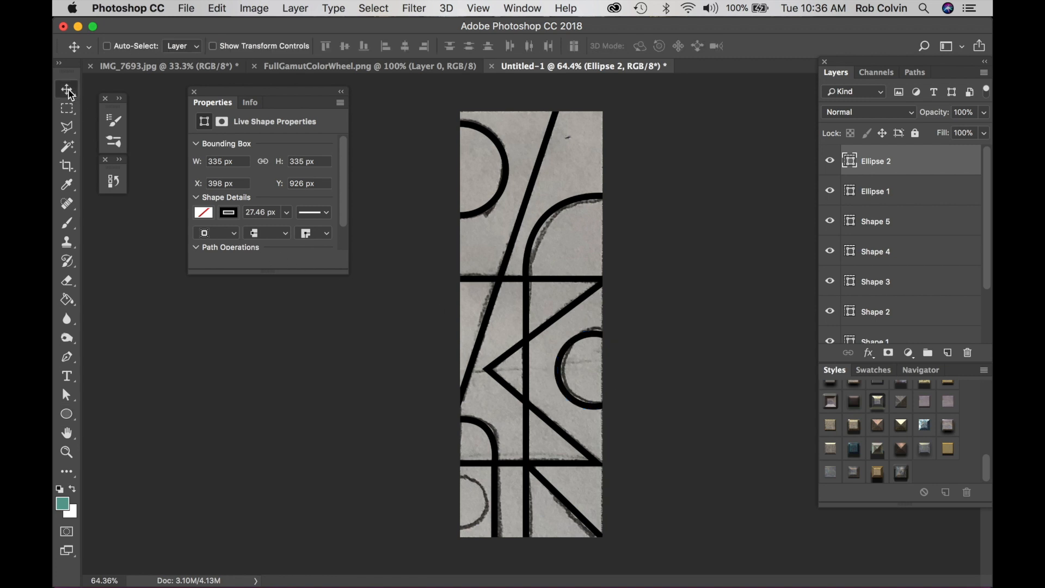
{"action": "left_click_drag", "start_coordinate": [562, 376], "coordinate": [573, 374]}
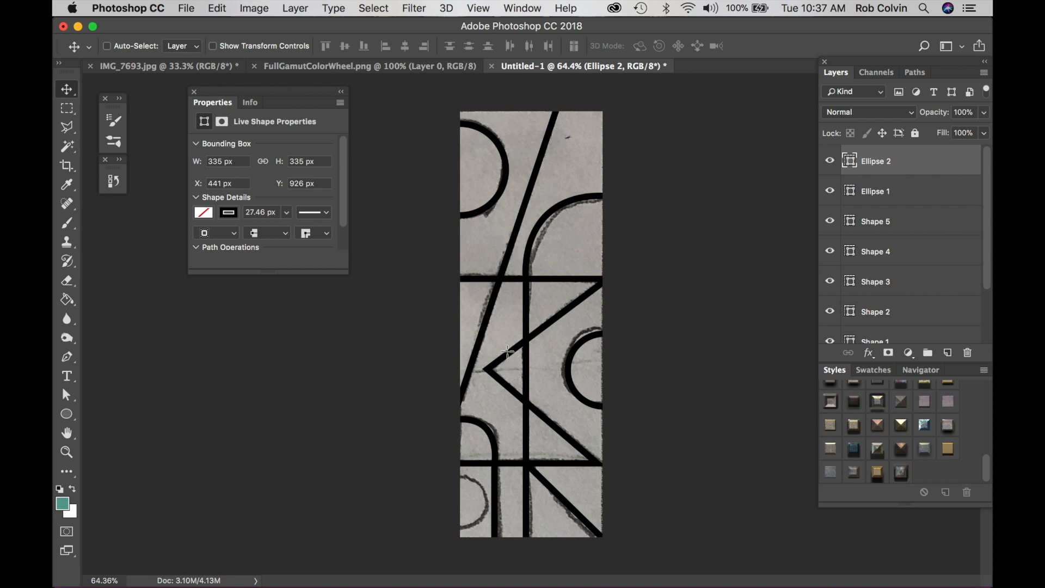
Draw a circle about 209 px across for the sketch circle under the small arch and shift it partly off the canvas.
{"action": "key", "text": "u"}
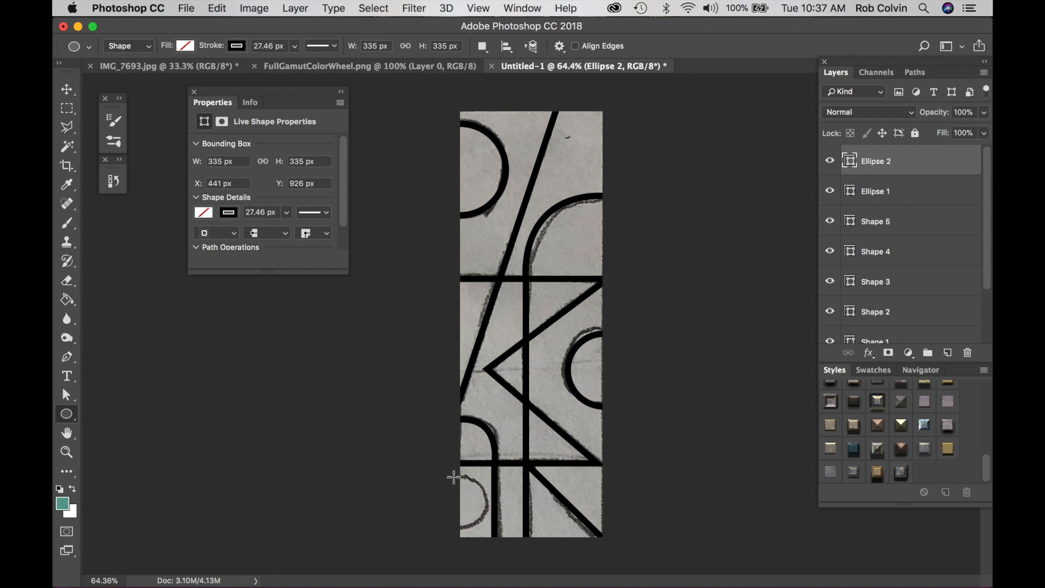
{"action": "left_click_drag", "start_coordinate": [444, 472], "coordinate": [492, 536]}
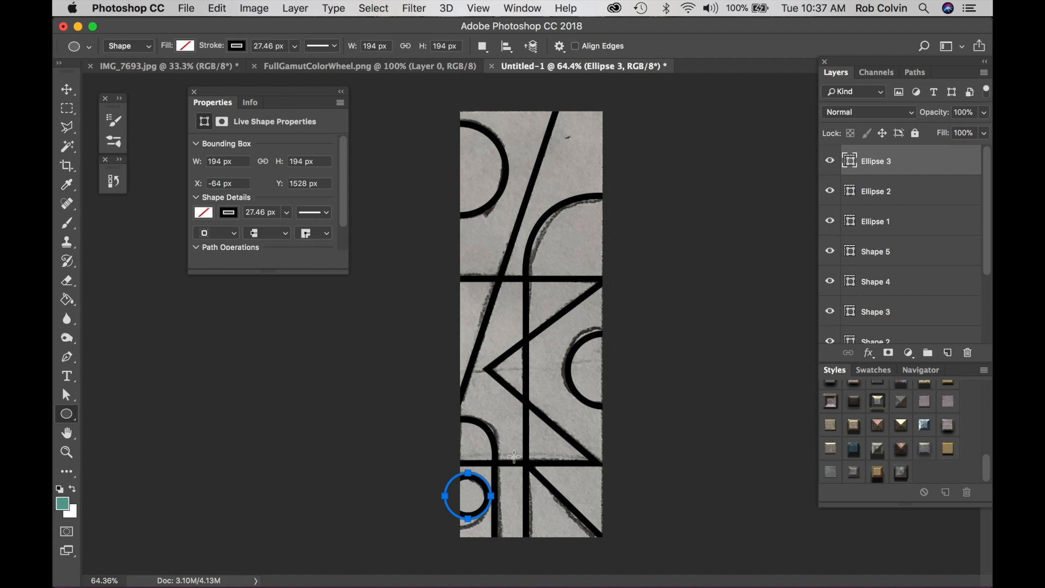
{"action": "key", "text": "super+z"}
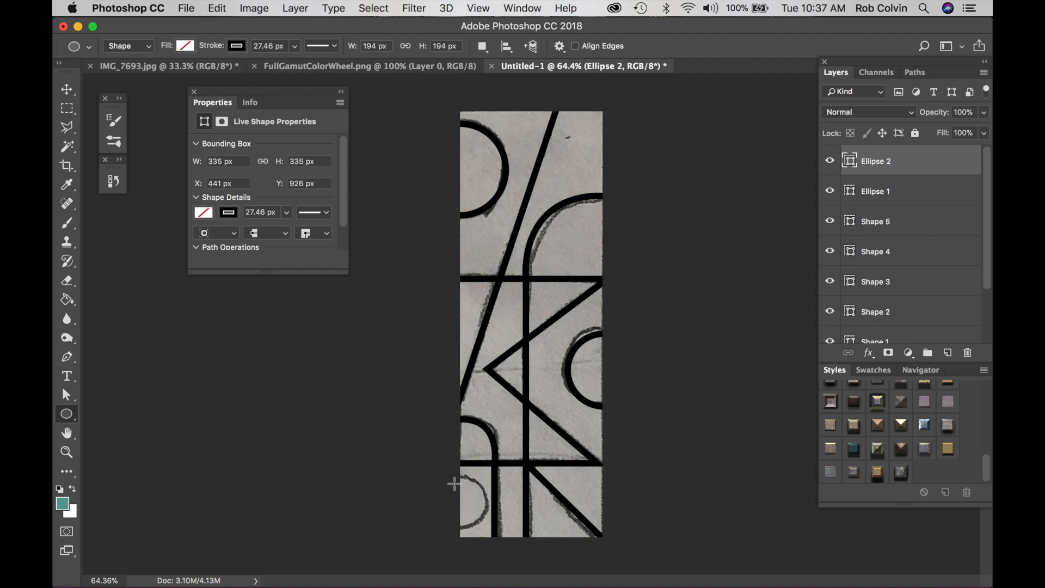
{"action": "left_click_drag", "start_coordinate": [448, 476], "coordinate": [498, 551]}
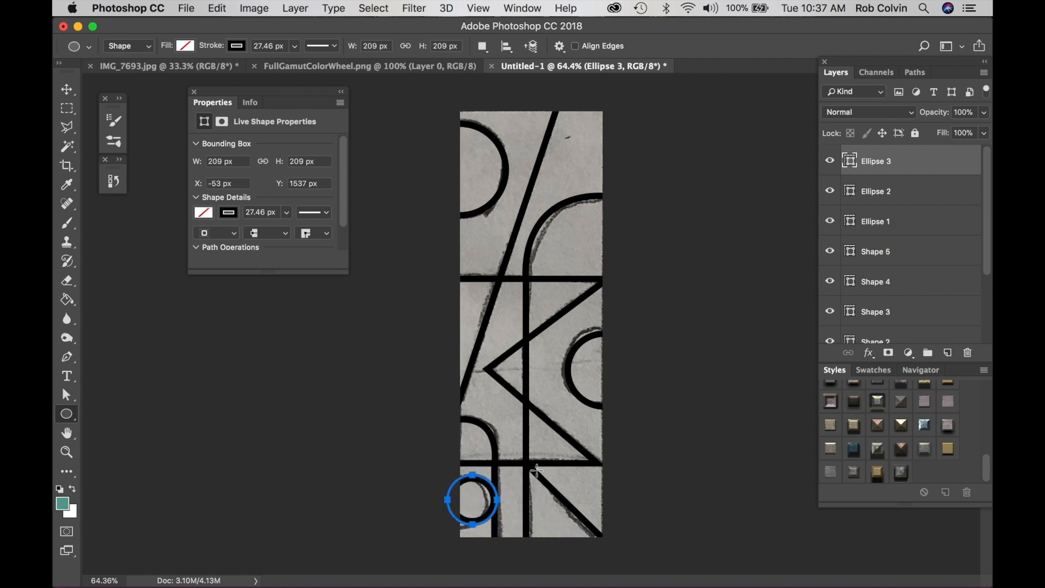
{"action": "key", "text": "Return"}
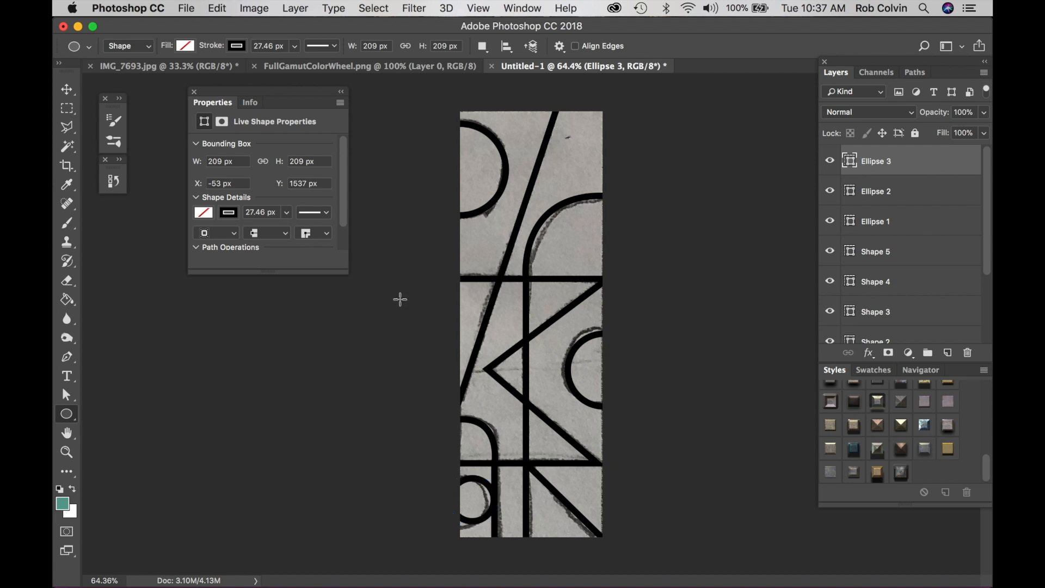
{"action": "key", "text": "v"}
{"action": "mouse_move", "coordinate": [489, 499]}
{"action": "left_mouse_down"}
{"action": "mouse_move", "coordinate": [501, 501]}
{"action": "mouse_move", "coordinate": [481, 504]}
{"action": "left_mouse_up"}
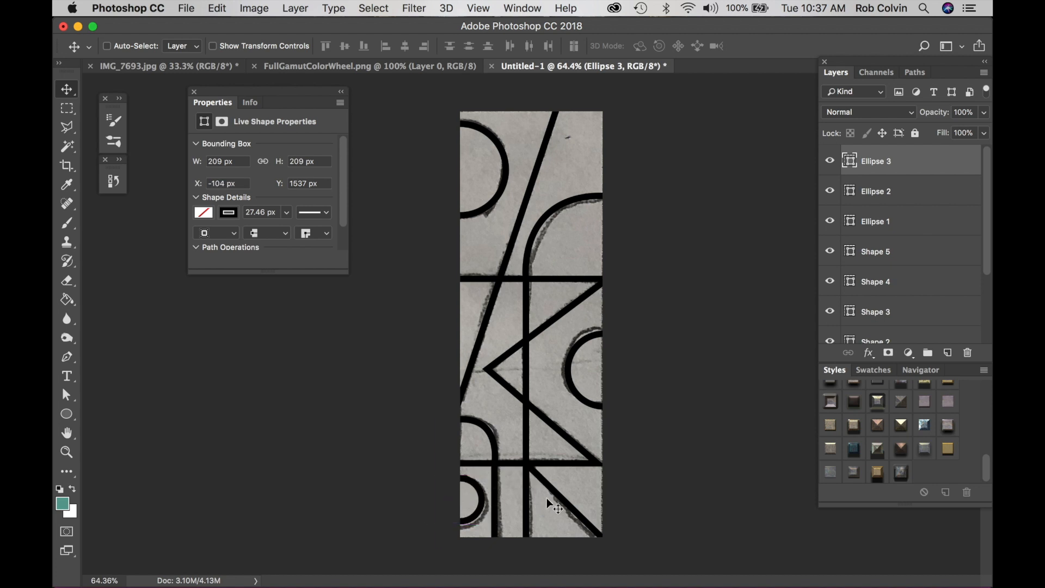
Transform the lowest circle to about 226 × 233 px and reposition it over its sketch line.
{"action": "key", "text": "super+t"}
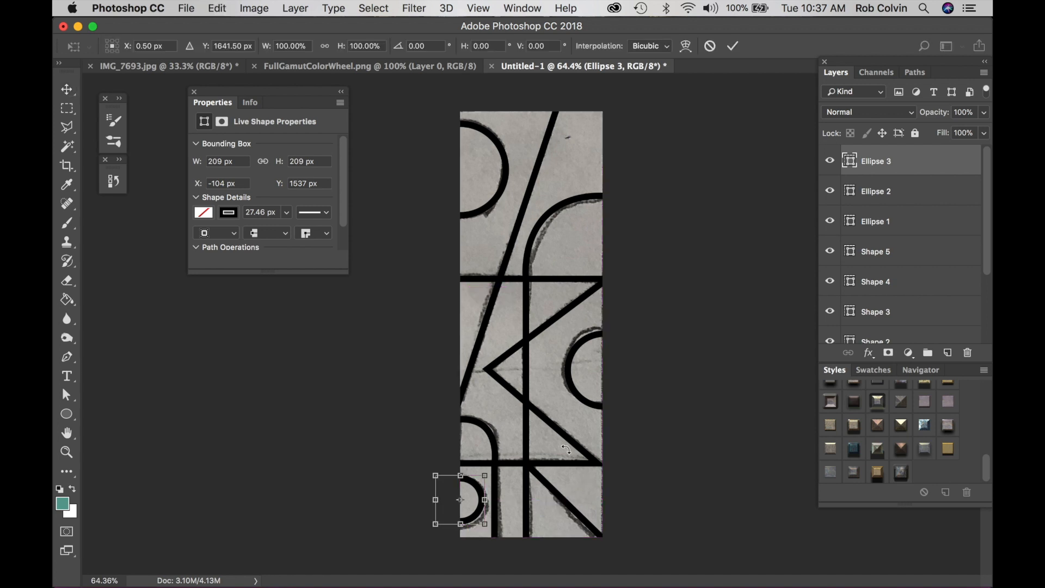
{"action": "left_click_drag", "start_coordinate": [460, 476], "coordinate": [461, 475]}
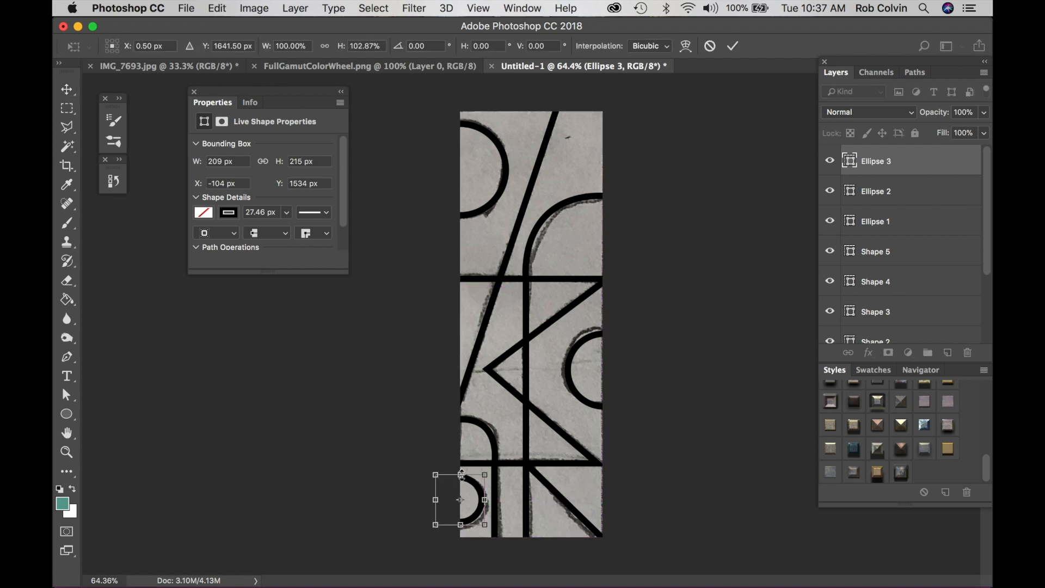
{"action": "left_click_drag", "start_coordinate": [486, 476], "coordinate": [490, 472]}
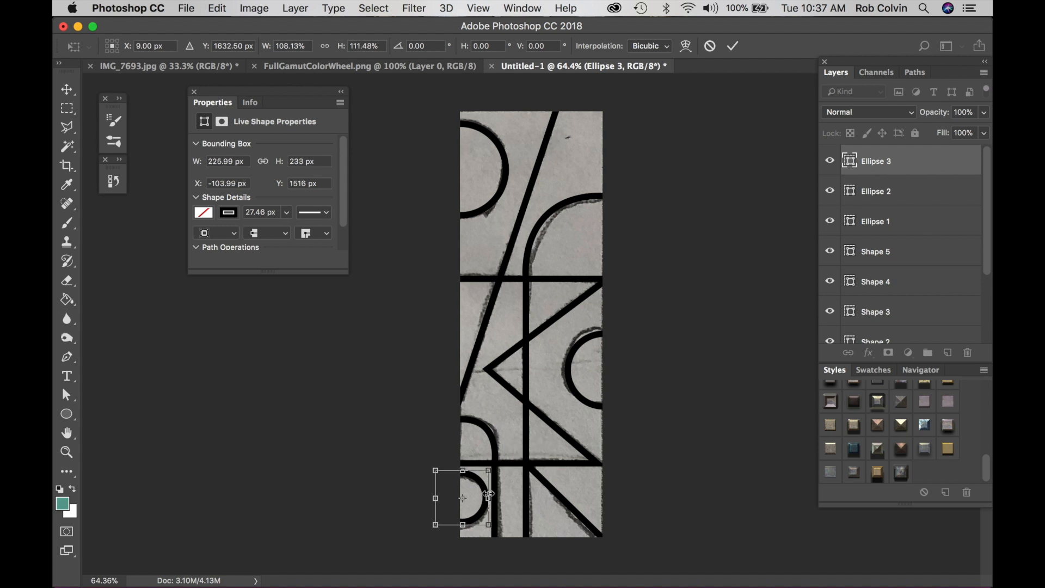
{"action": "key", "text": "Return"}
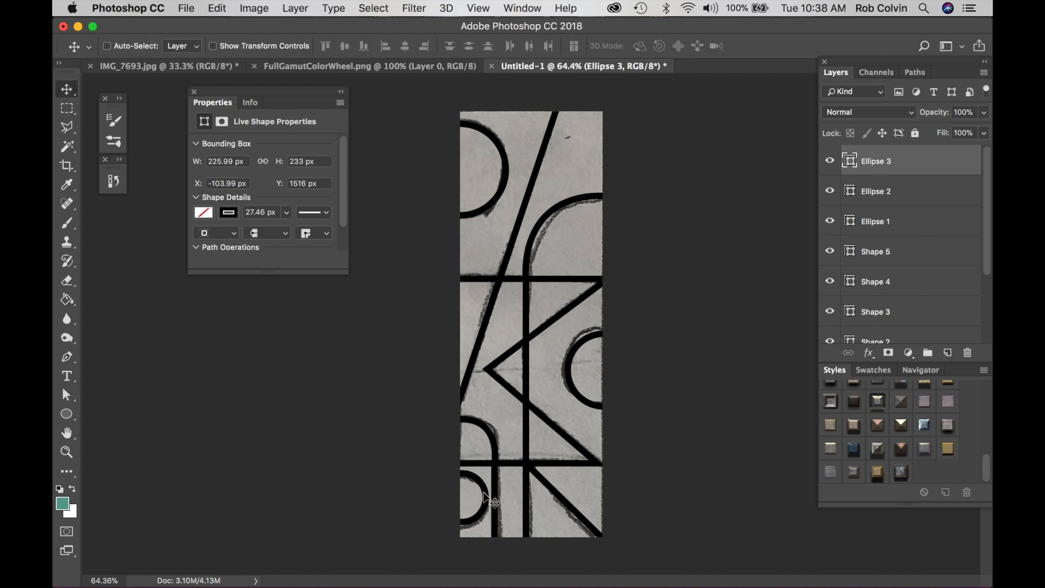
{"action": "left_click_drag", "start_coordinate": [485, 490], "coordinate": [478, 503]}
Hide the Layer 1 sketch and the Background layer, and select the Shape 1 layer.
{"action": "scroll", "coordinate": [933, 182], "scroll_direction": "down", "scroll_amount": 3}
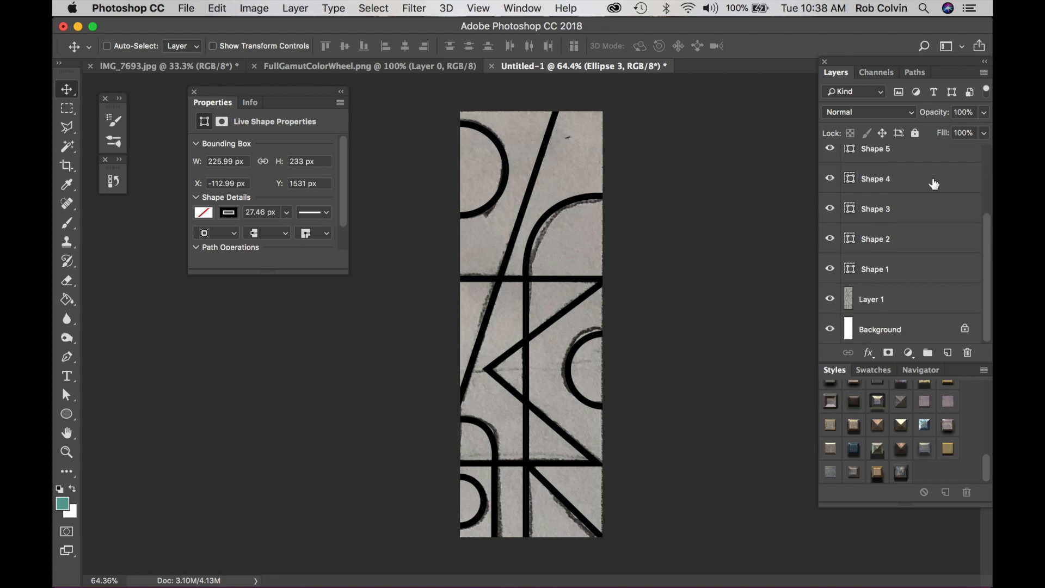
{"action": "left_click", "coordinate": [830, 298]}
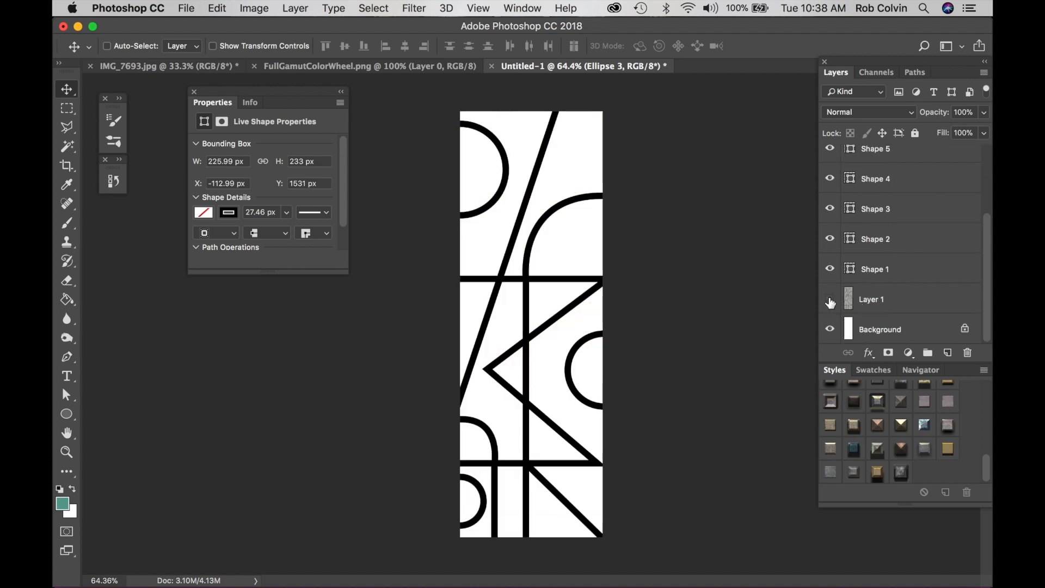
{"action": "left_click", "coordinate": [829, 330]}
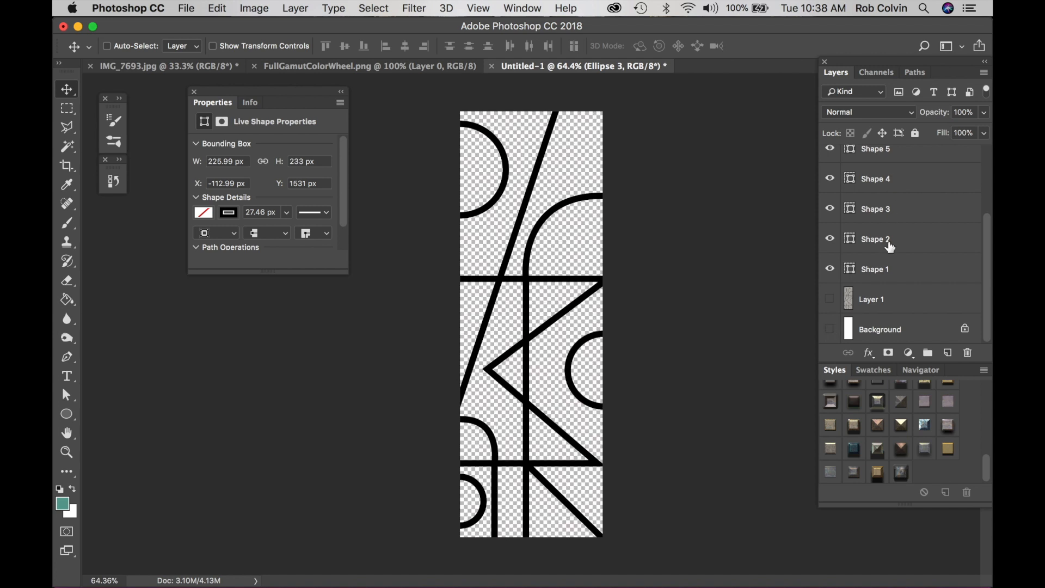
{"action": "left_click", "coordinate": [898, 290]}
{"action": "left_click", "coordinate": [899, 276]}
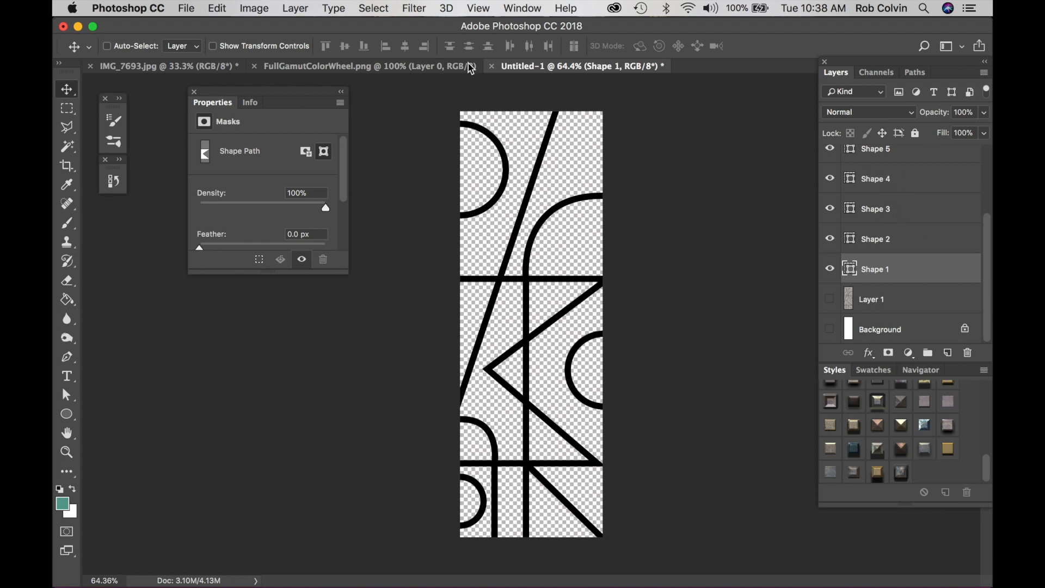
Merge all the visible shape layers into a single layer.
{"action": "left_click", "coordinate": [296, 10]}
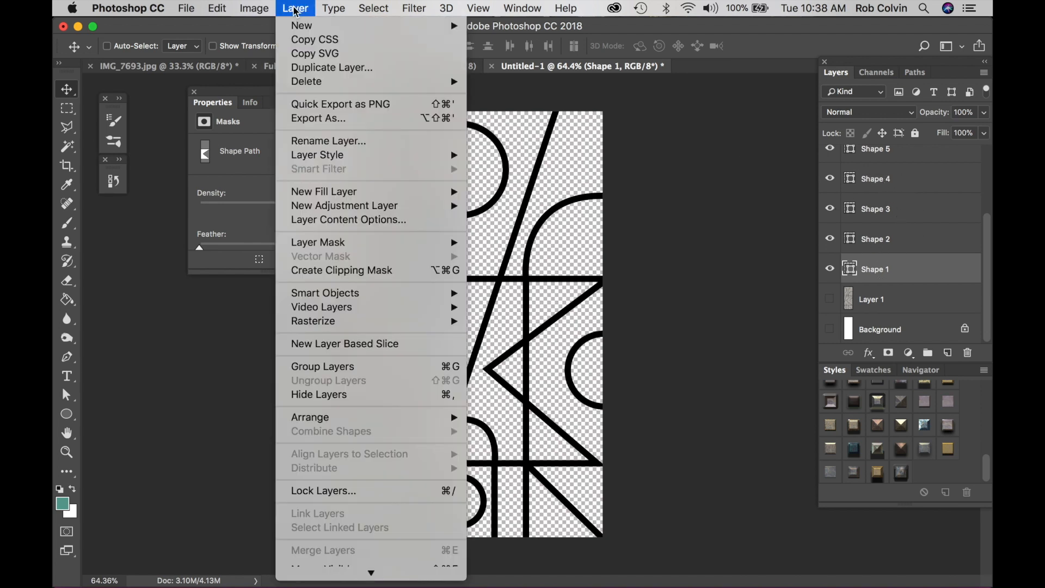
{"action": "scroll", "coordinate": [336, 441], "scroll_direction": "down", "scroll_amount": 2}
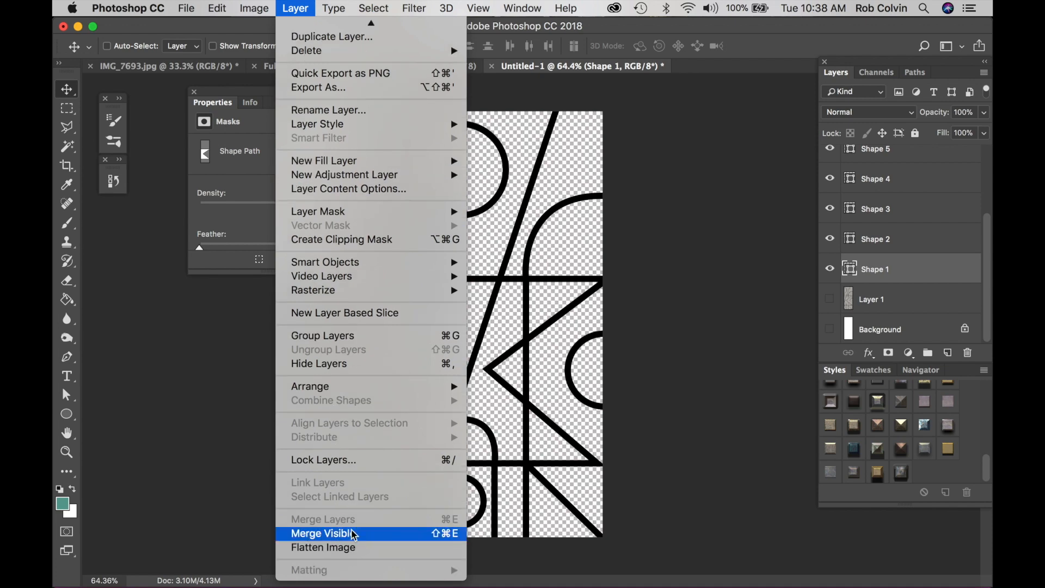
{"action": "left_click", "coordinate": [324, 534]}
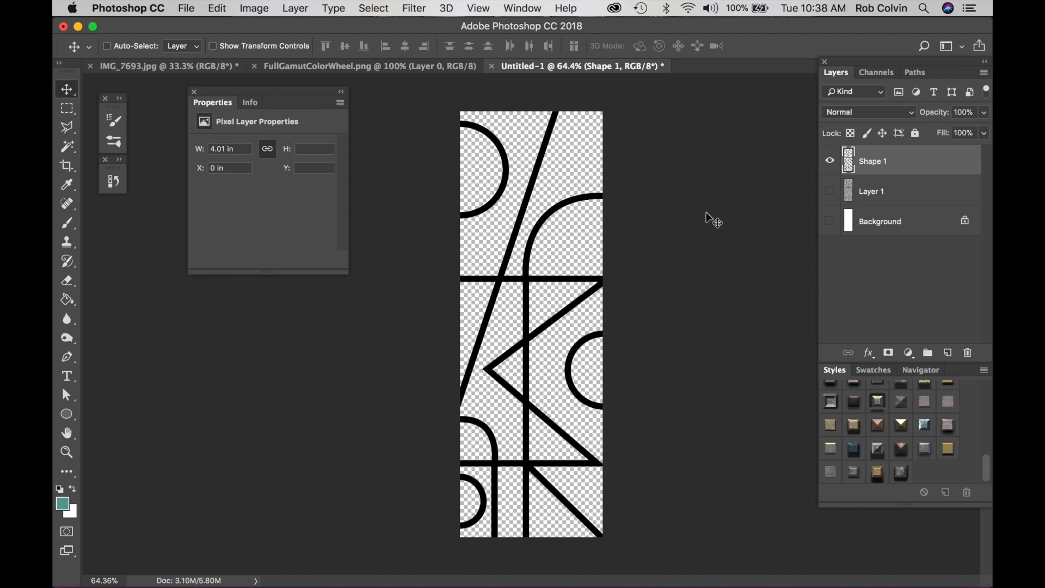
Select the entire canvas and crop the image to it to trim artwork extending past the edges.
{"action": "key", "text": "super+a"}
{"action": "left_click", "coordinate": [218, 9]}
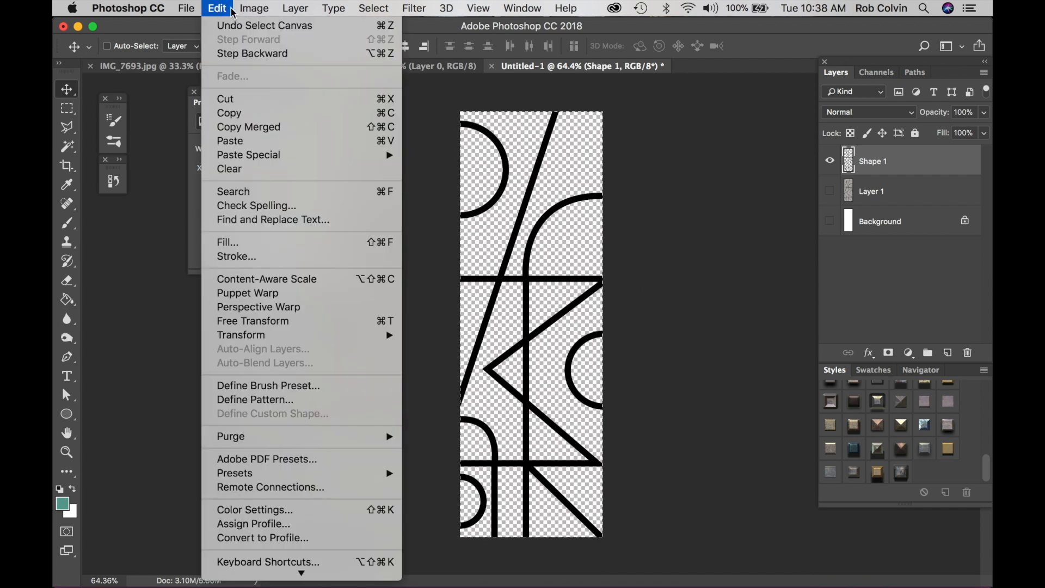
{"action": "mouse_move", "coordinate": [247, 10]}
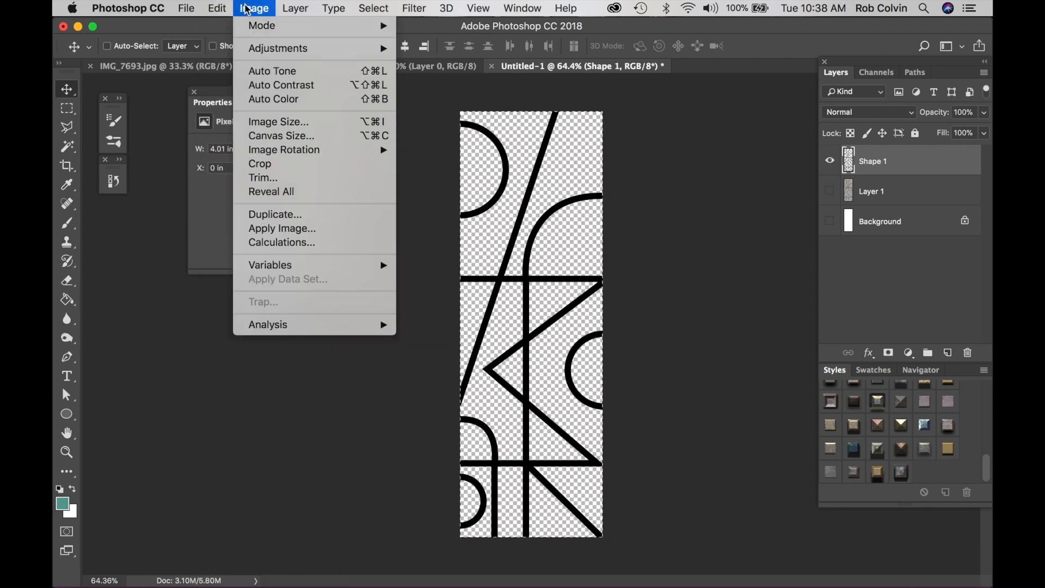
{"action": "left_click", "coordinate": [270, 165]}
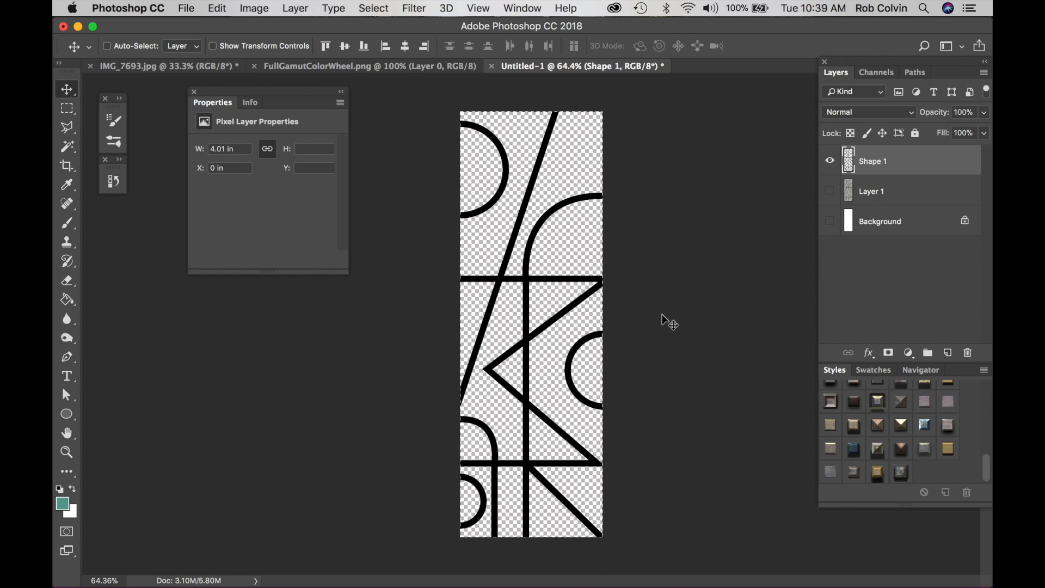
{"action": "left_click", "coordinate": [254, 9]}
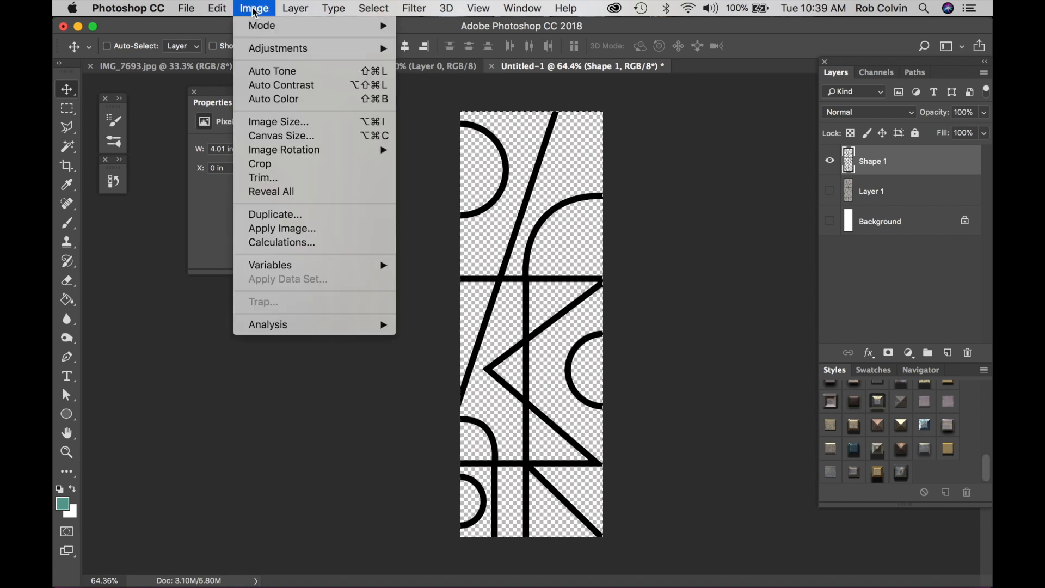
{"action": "left_click", "coordinate": [690, 218]}
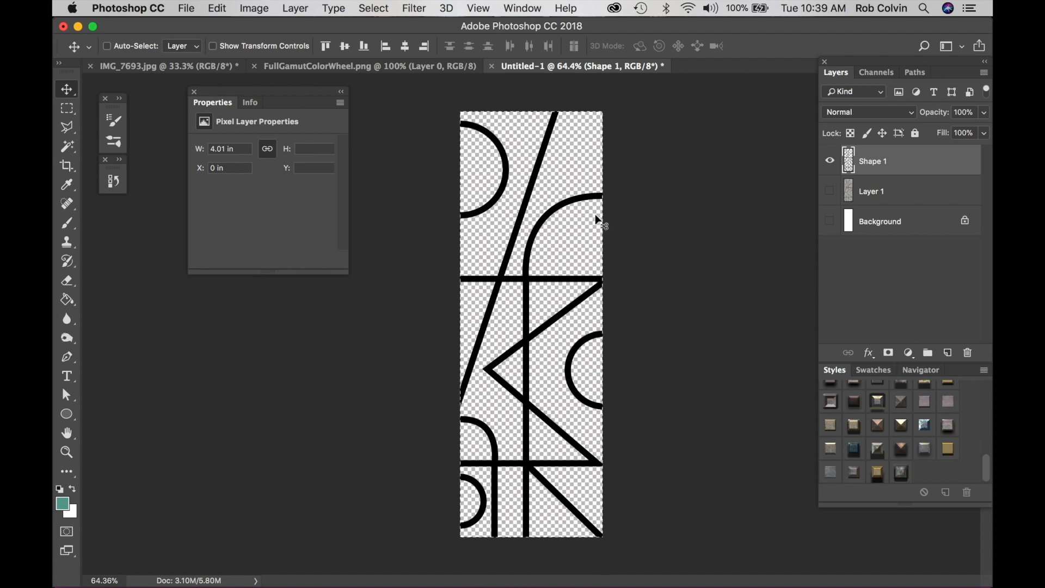
Duplicate the merged line art layer and flip the copy horizontally.
{"action": "key", "text": "super+j"}
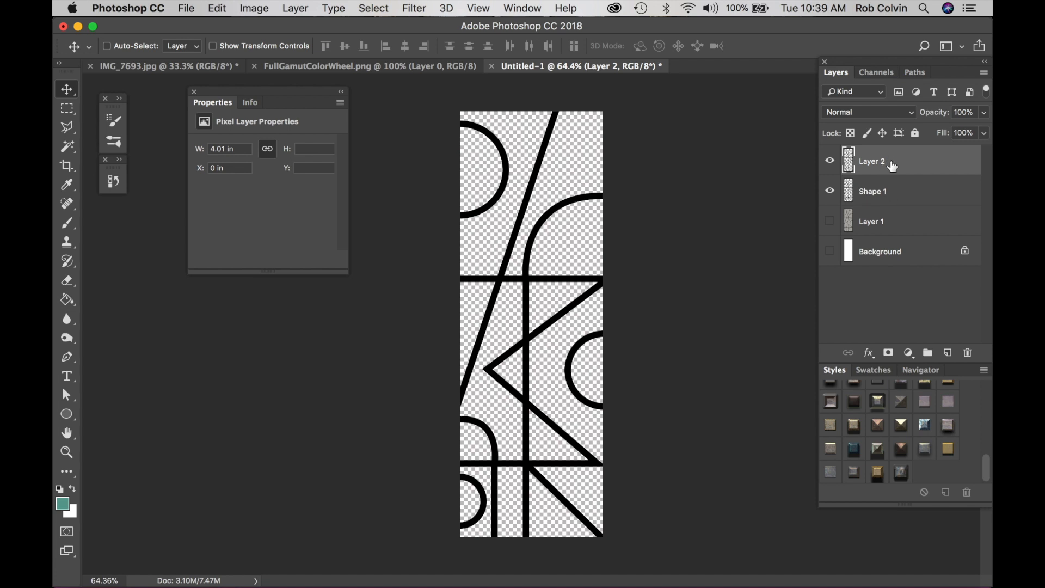
{"action": "left_click", "coordinate": [217, 8]}
{"action": "mouse_move", "coordinate": [254, 342]}
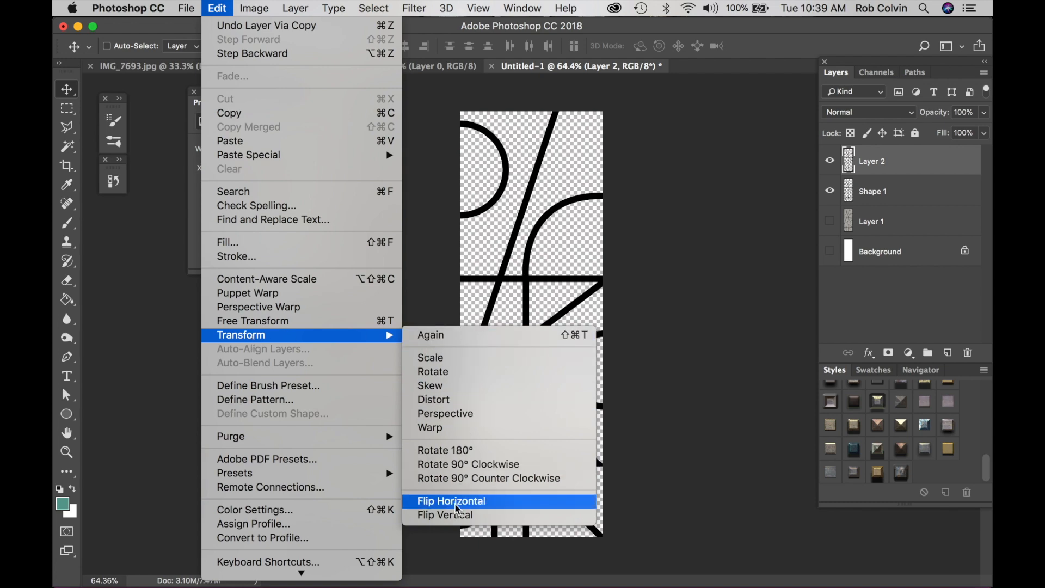
{"action": "left_click", "coordinate": [469, 502]}
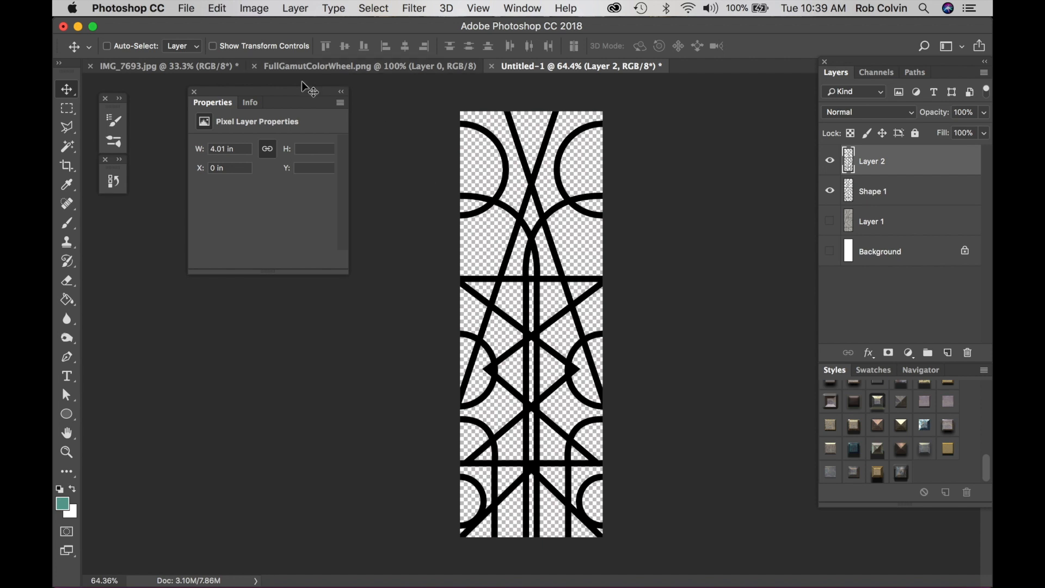
Extend the canvas leftward to a width of 8 inches and move the flipped copy into the new empty half.
{"action": "left_click", "coordinate": [254, 8]}
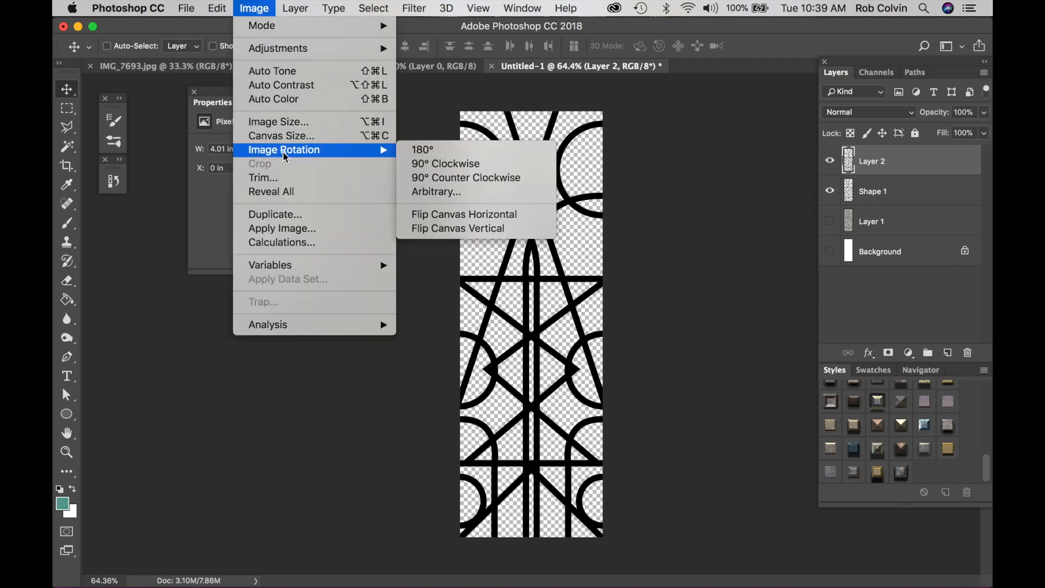
{"action": "left_click", "coordinate": [294, 138]}
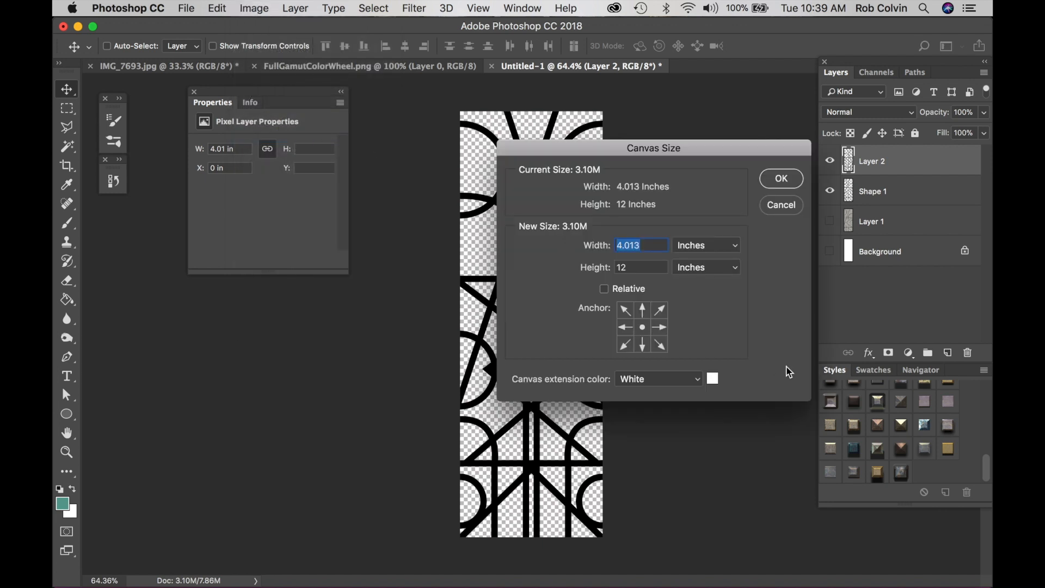
{"action": "left_click", "coordinate": [661, 328]}
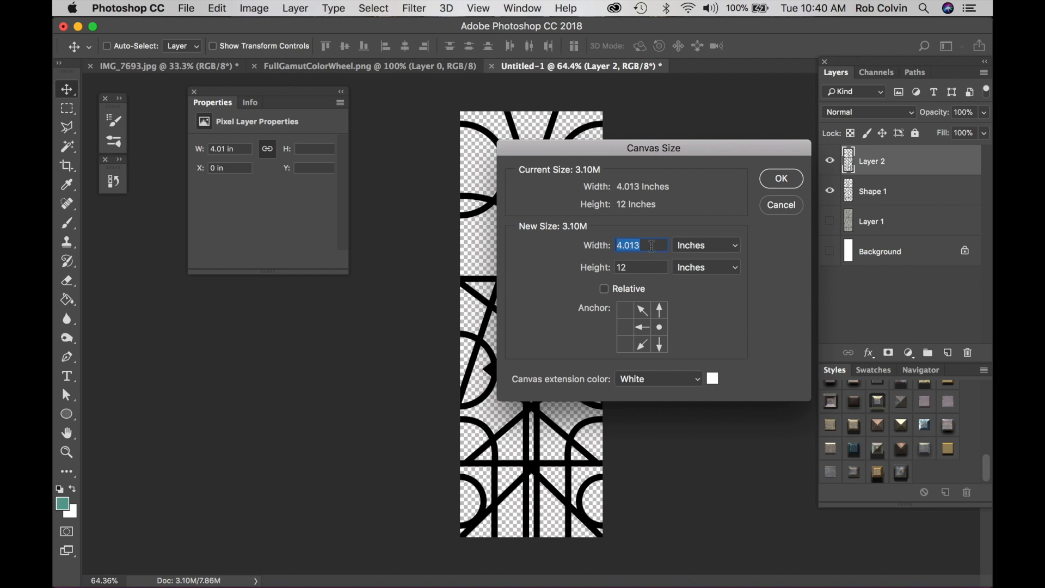
{"action": "type", "text": "8"}
{"action": "left_click", "coordinate": [783, 180]}
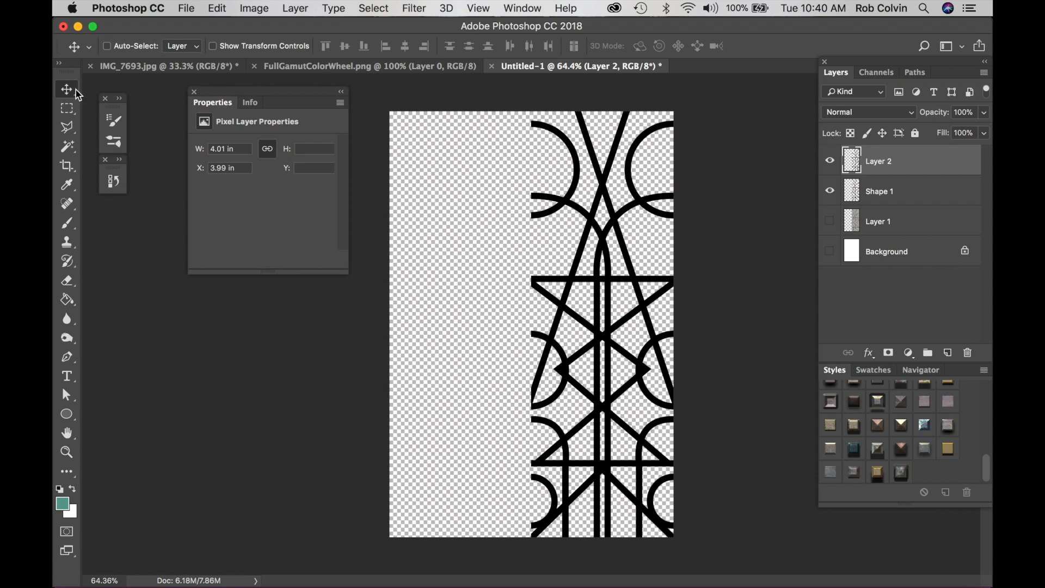
{"action": "left_click_drag", "start_coordinate": [590, 263], "coordinate": [471, 260]}
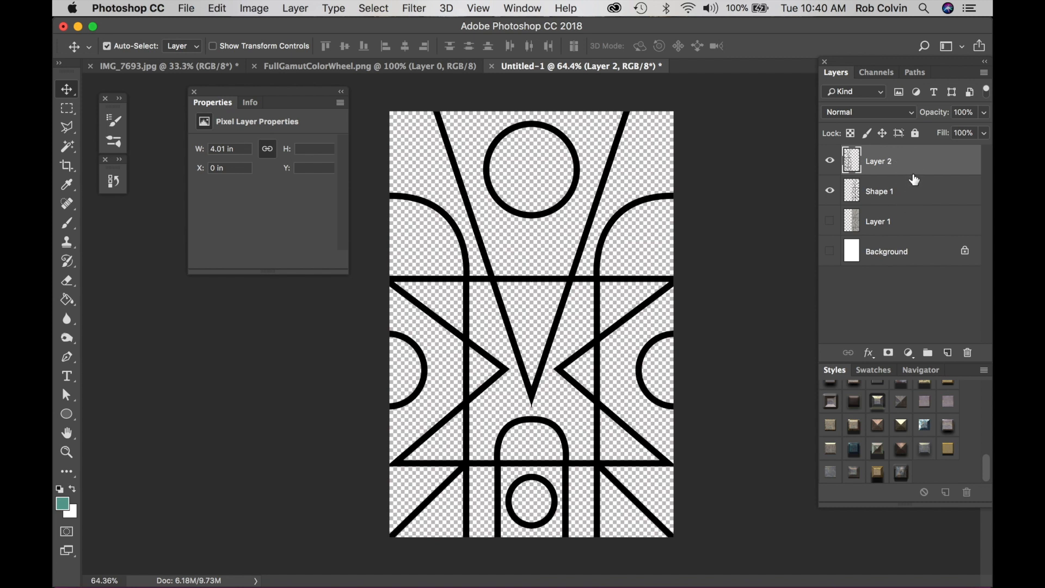
Merge the flipped copy down into the Shape 1 layer and delete the hidden sketch layer, Layer 1.
{"action": "key", "text": "super+e"}
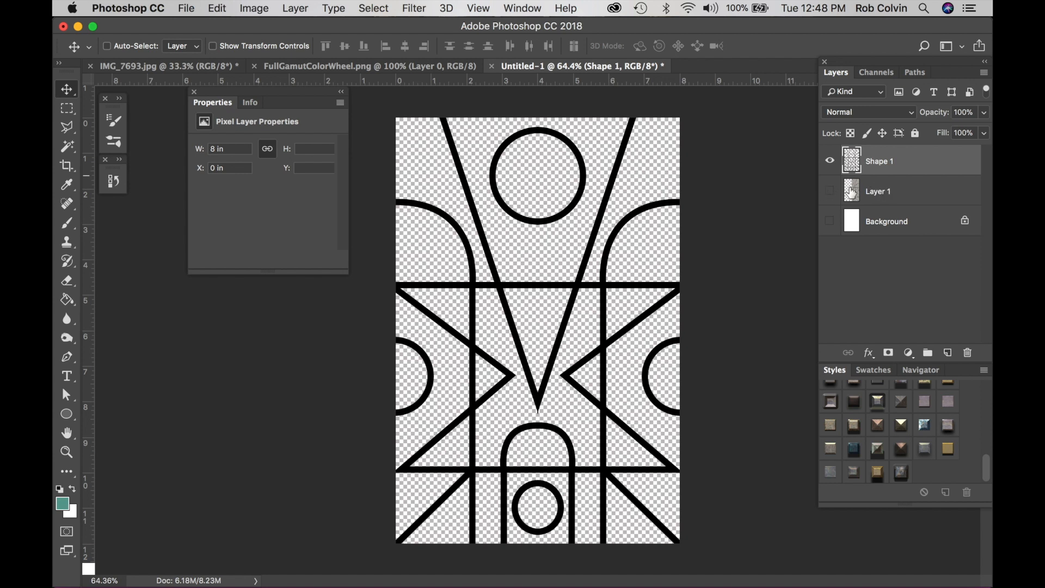
{"action": "left_click_drag", "start_coordinate": [887, 190], "coordinate": [967, 351]}
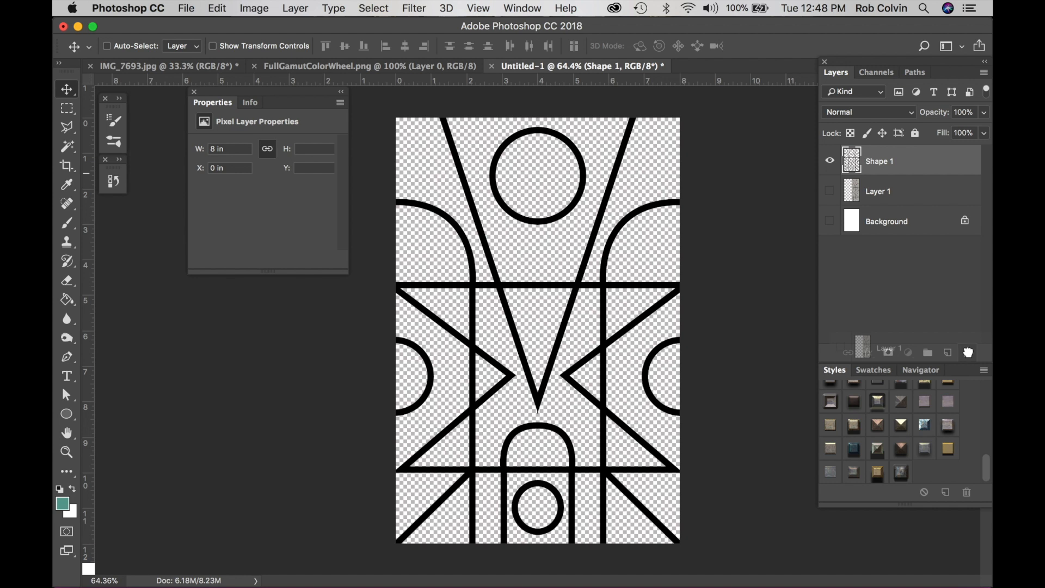
{"action": "left_click_drag", "start_coordinate": [970, 354], "coordinate": [969, 354]}
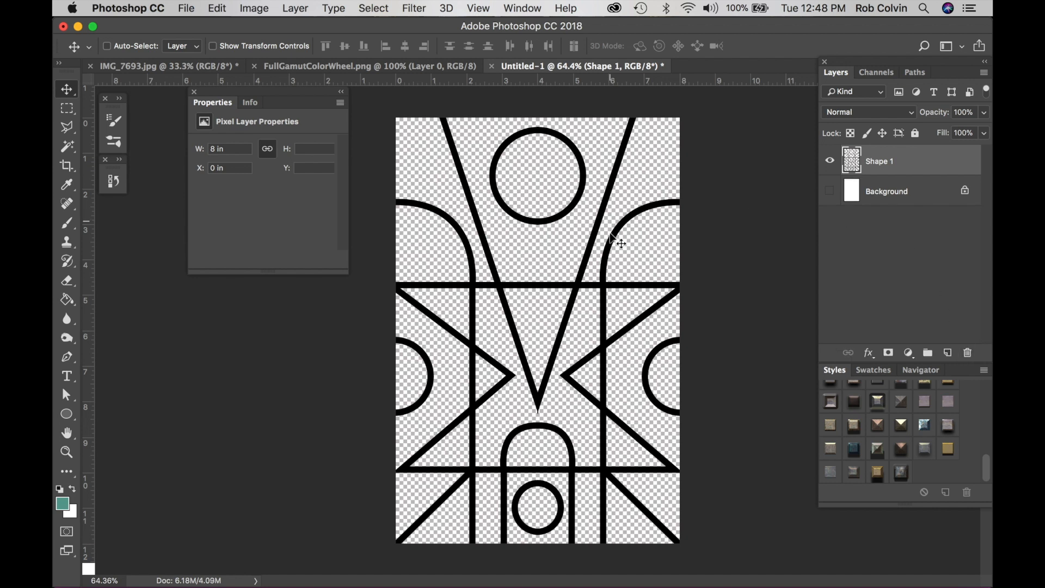
Switch to Safari, open the Gamut Mask Tool linked in the assignment, and allow Flash to run once.
{"action": "mouse_move", "coordinate": [246, 587]}
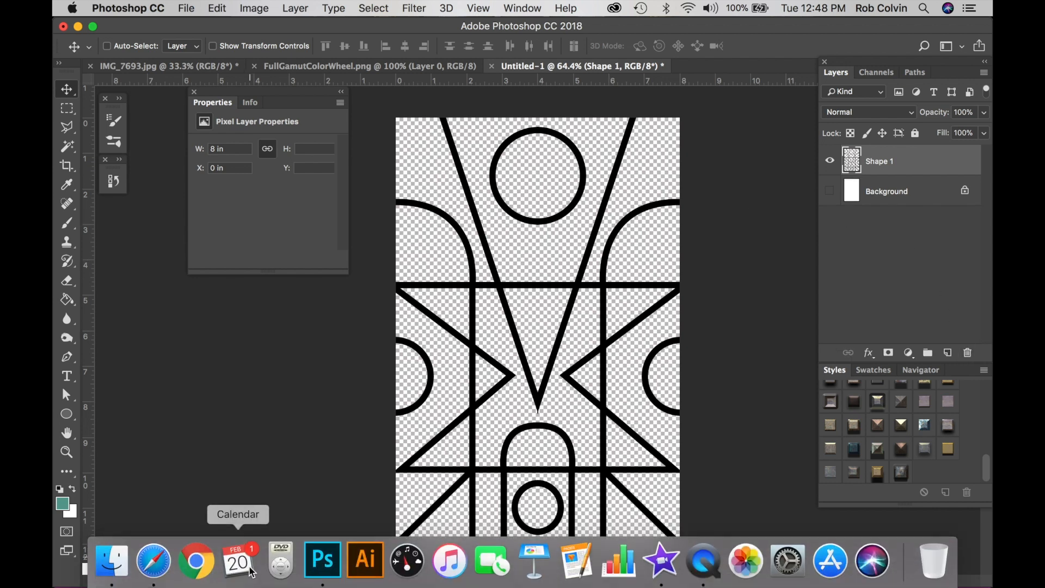
{"action": "left_click", "coordinate": [154, 563]}
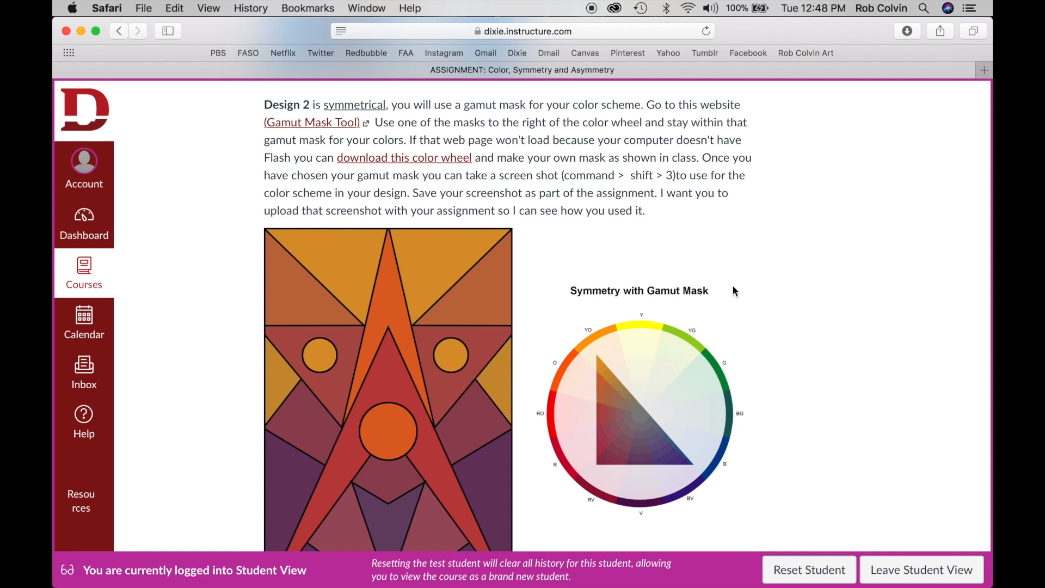
{"action": "left_click", "coordinate": [314, 124]}
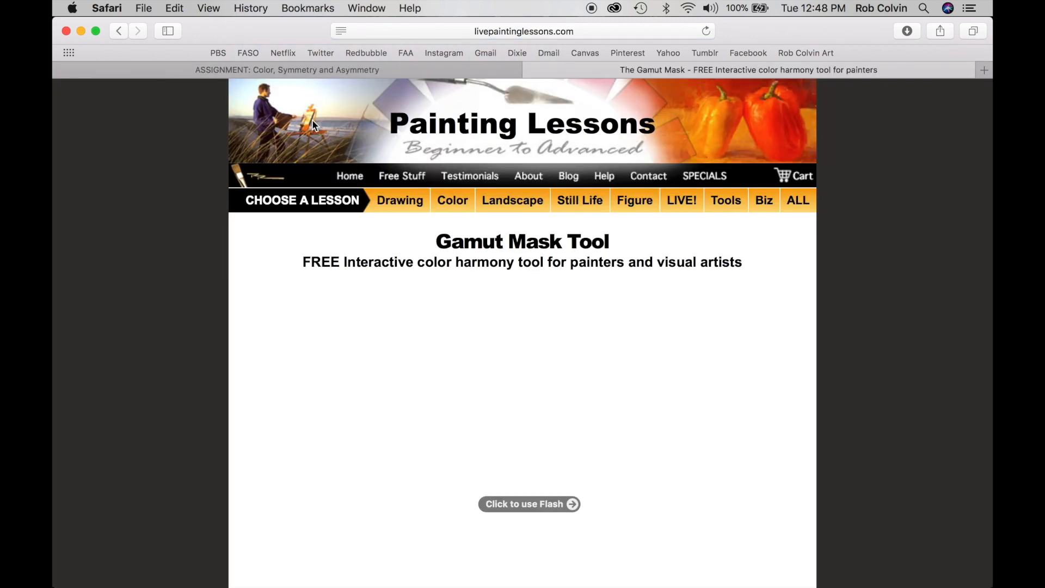
{"action": "left_click", "coordinate": [526, 505]}
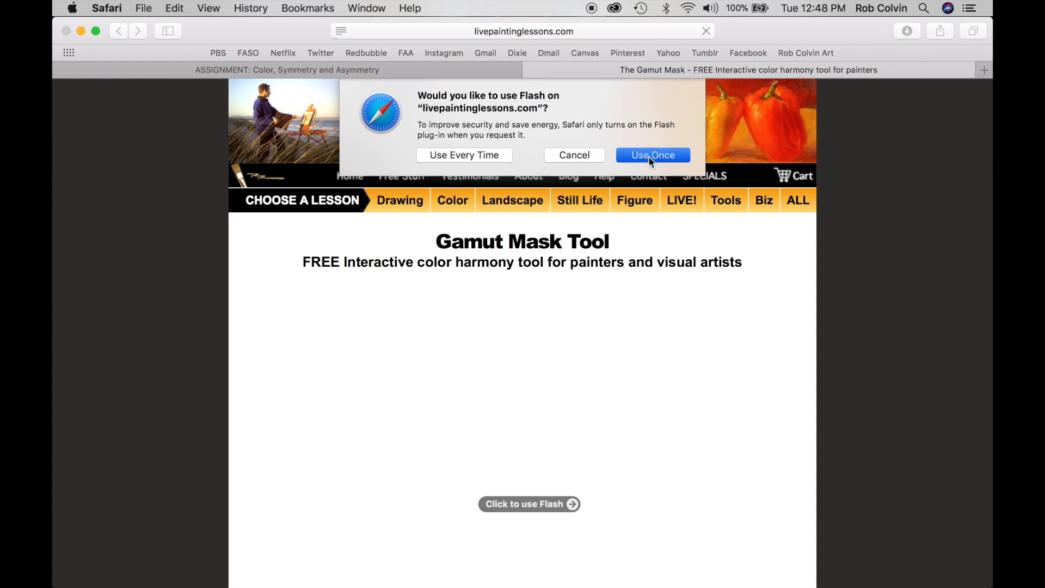
{"action": "left_click", "coordinate": [651, 157]}
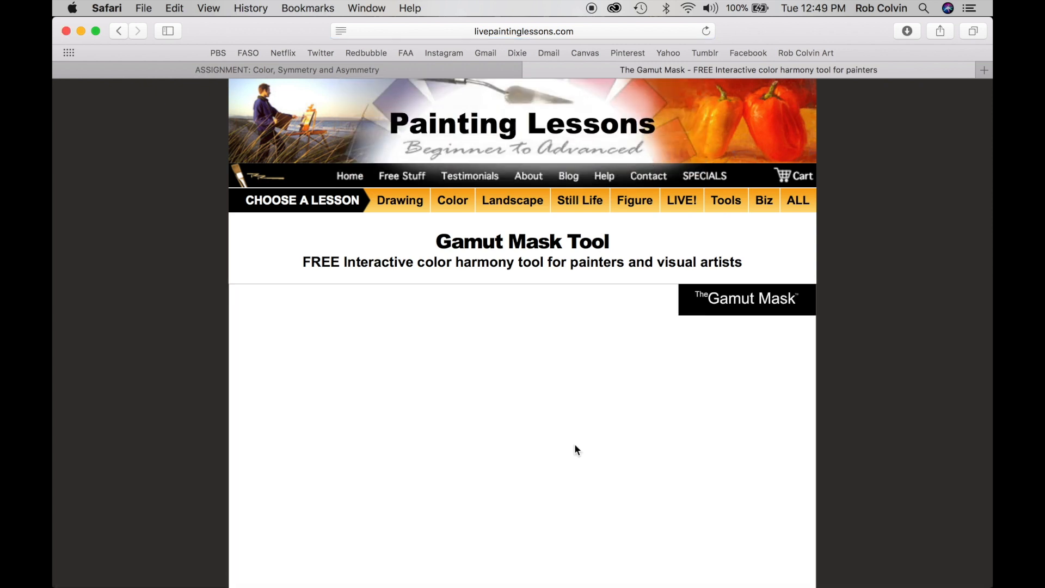
Try the triangular gamut masks on the color wheel and apply the largest right-triangle mask.
{"action": "scroll", "coordinate": [575, 445], "scroll_direction": "down", "scroll_amount": 5}
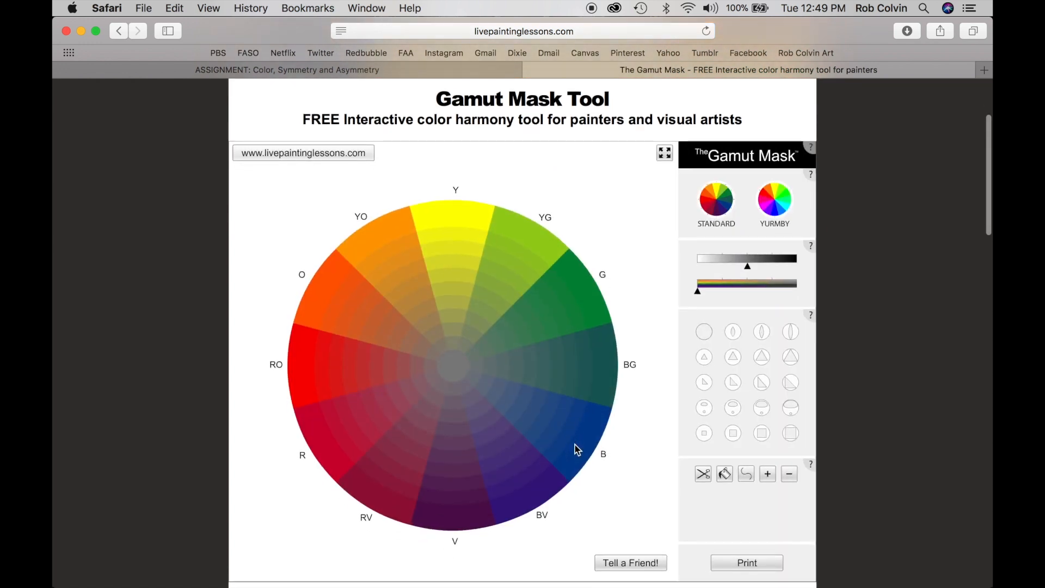
{"action": "scroll", "coordinate": [575, 447], "scroll_direction": "down", "scroll_amount": 1}
{"action": "scroll", "coordinate": [575, 448], "scroll_direction": "up", "scroll_amount": 1}
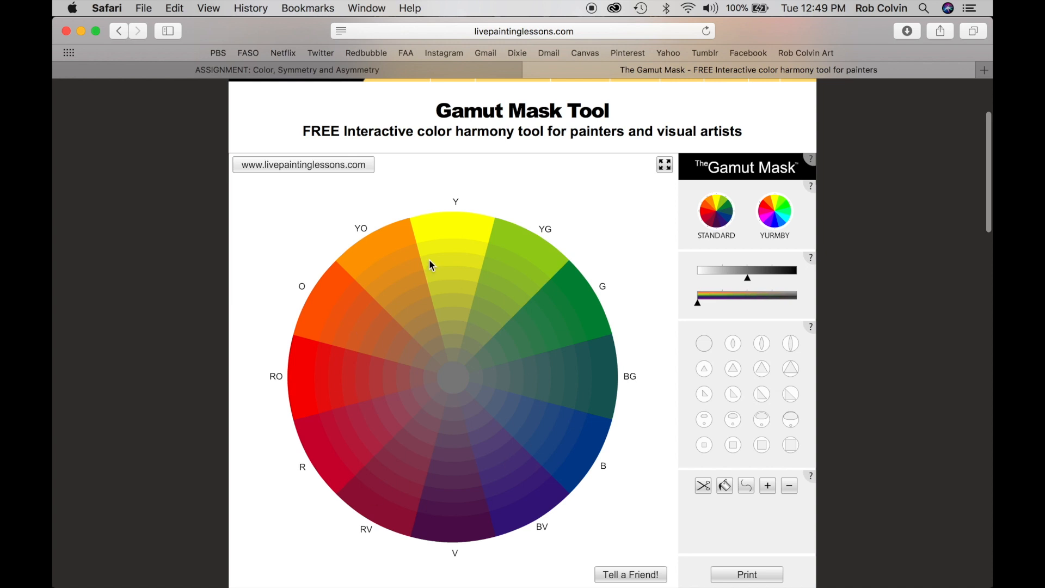
{"action": "left_click", "coordinate": [705, 394]}
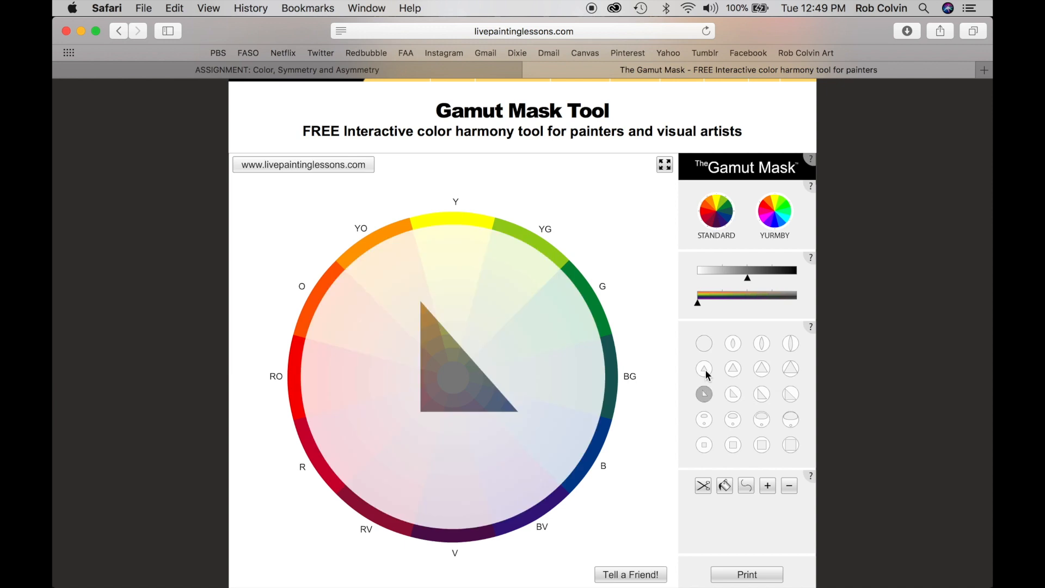
{"action": "left_click", "coordinate": [704, 369]}
{"action": "left_click", "coordinate": [739, 370]}
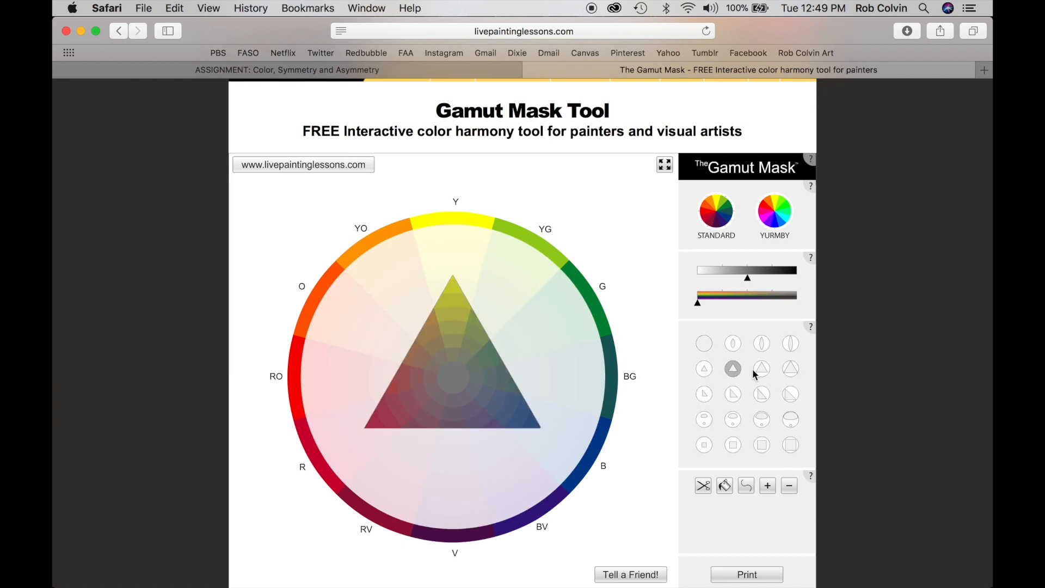
{"action": "left_click", "coordinate": [765, 370]}
{"action": "left_click", "coordinate": [792, 368]}
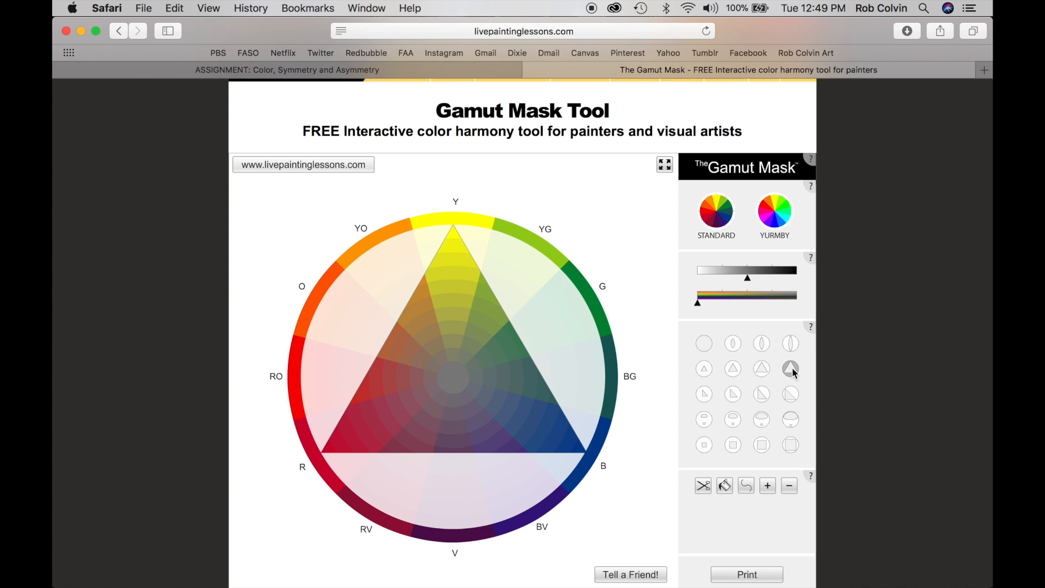
{"action": "left_click", "coordinate": [790, 395]}
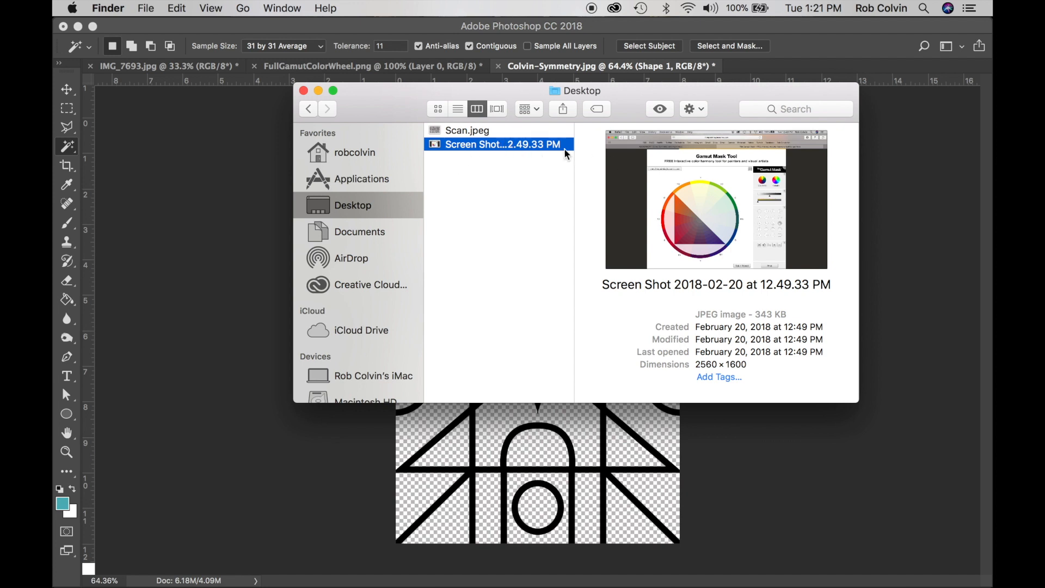
Open the desktop file Screen Shot 2018-02-20 at 12.49.33 PM in Adobe Photoshop CC 2018.
{"action": "right_click", "coordinate": [531, 145]}
{"action": "mouse_move", "coordinate": [574, 166]}
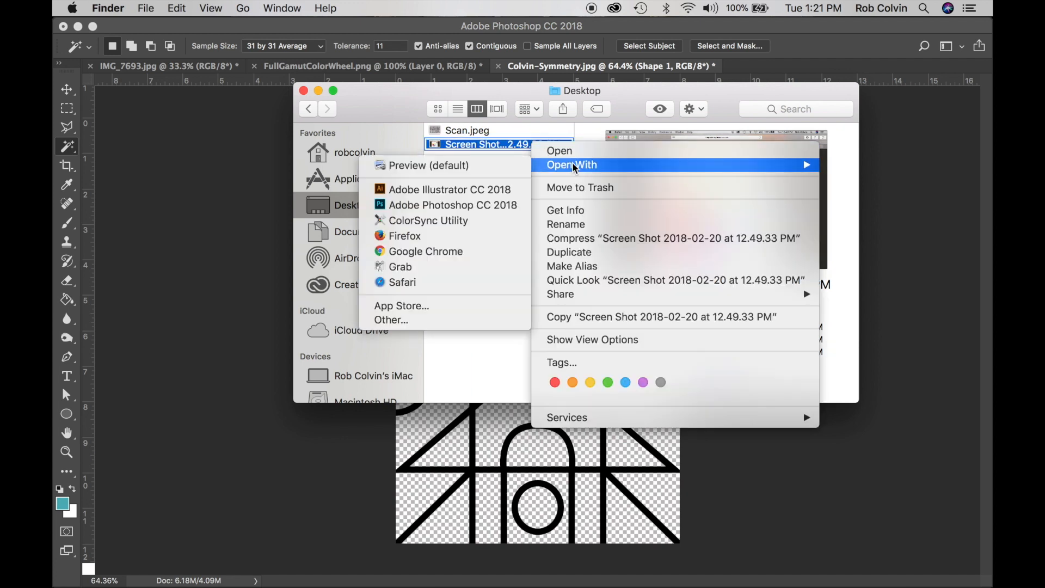
{"action": "left_click", "coordinate": [451, 206]}
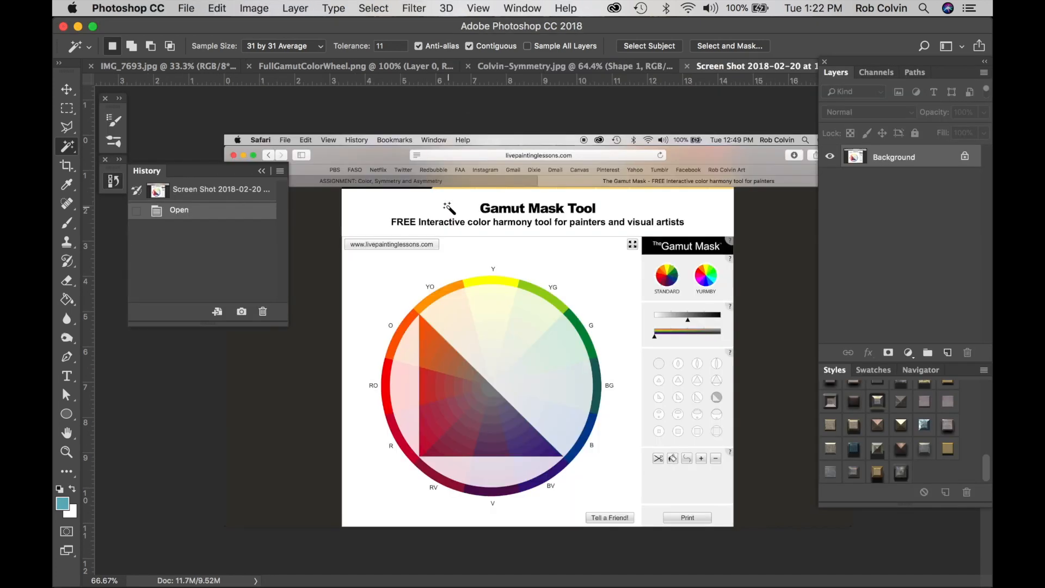
Select the right-triangle gamut area on the screenshot's color wheel with the Polygonal Lasso, following its three corners.
{"action": "left_click", "coordinate": [67, 129]}
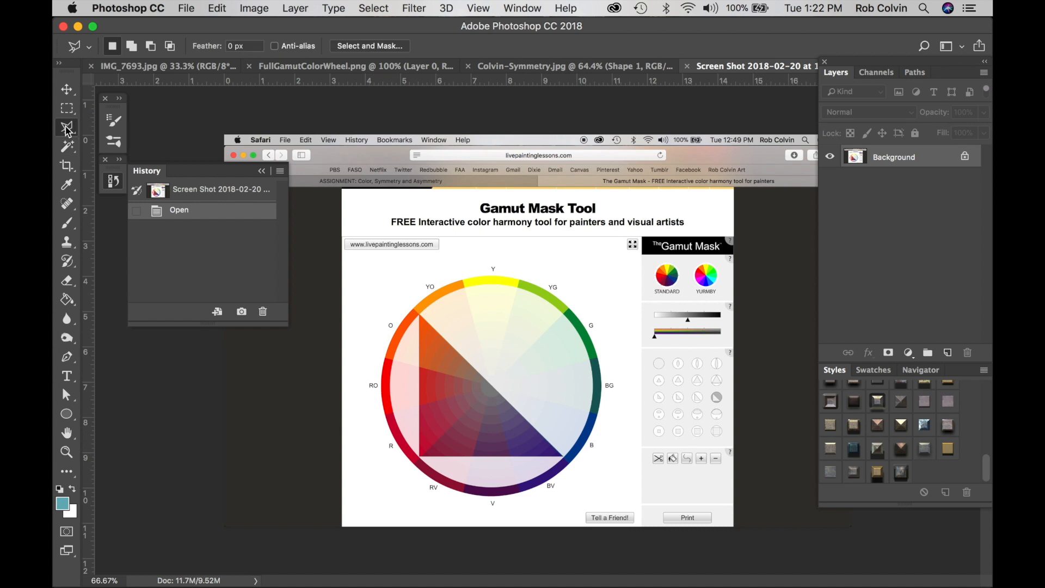
{"action": "left_click", "coordinate": [67, 130]}
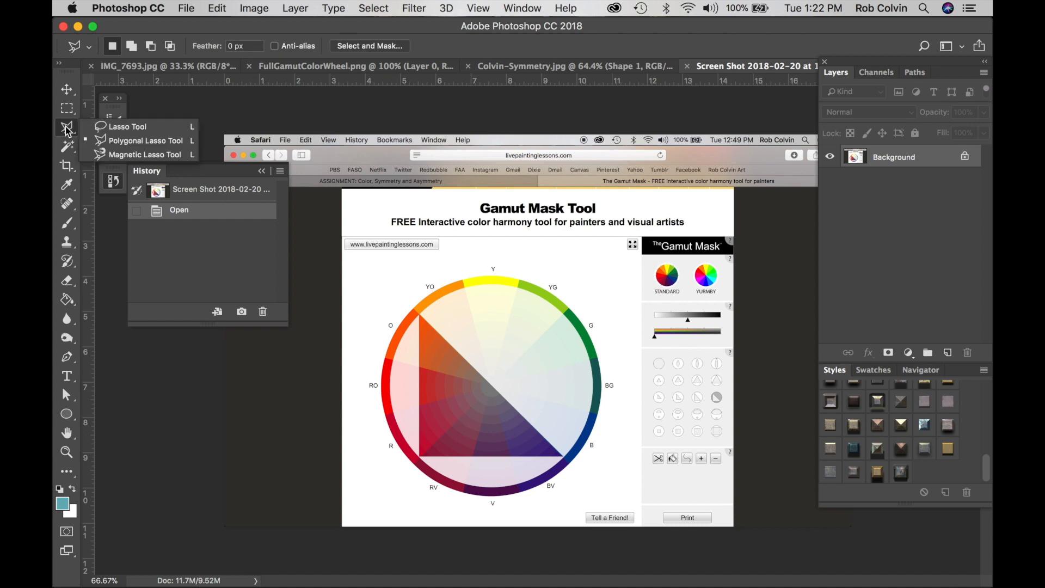
{"action": "left_click", "coordinate": [128, 143]}
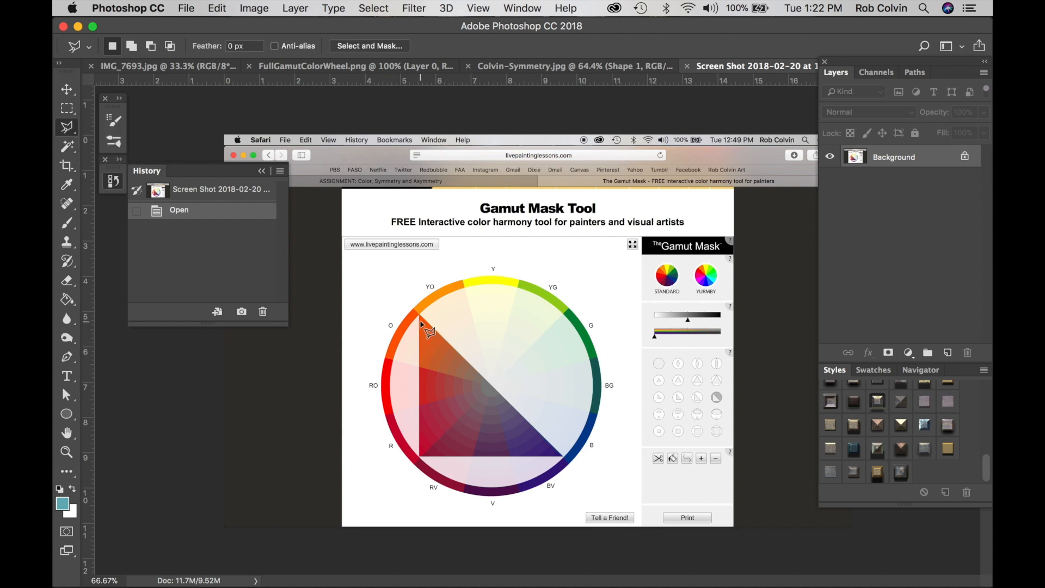
{"action": "left_click", "coordinate": [420, 320]}
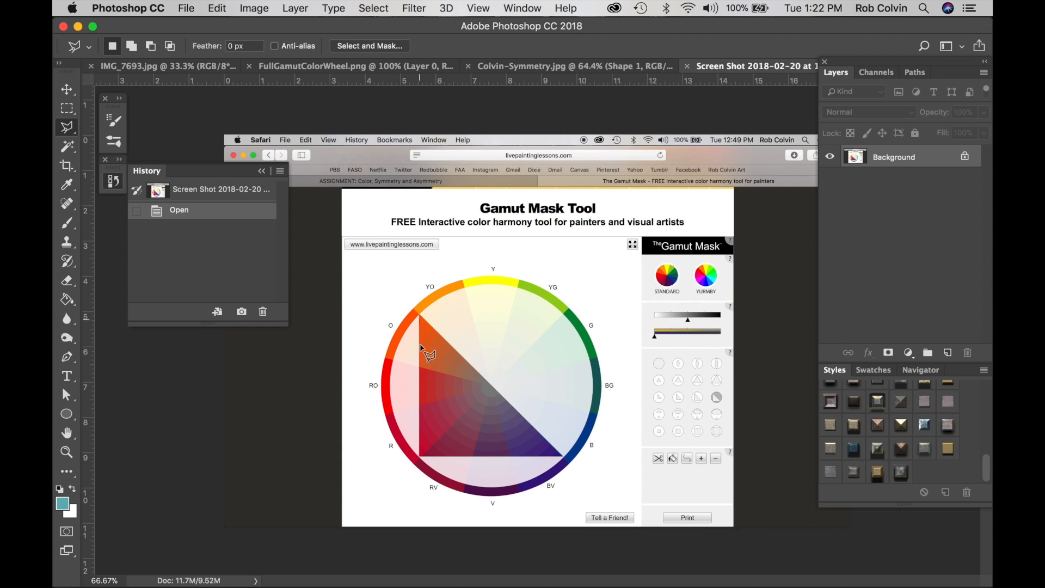
{"action": "left_click", "coordinate": [421, 455]}
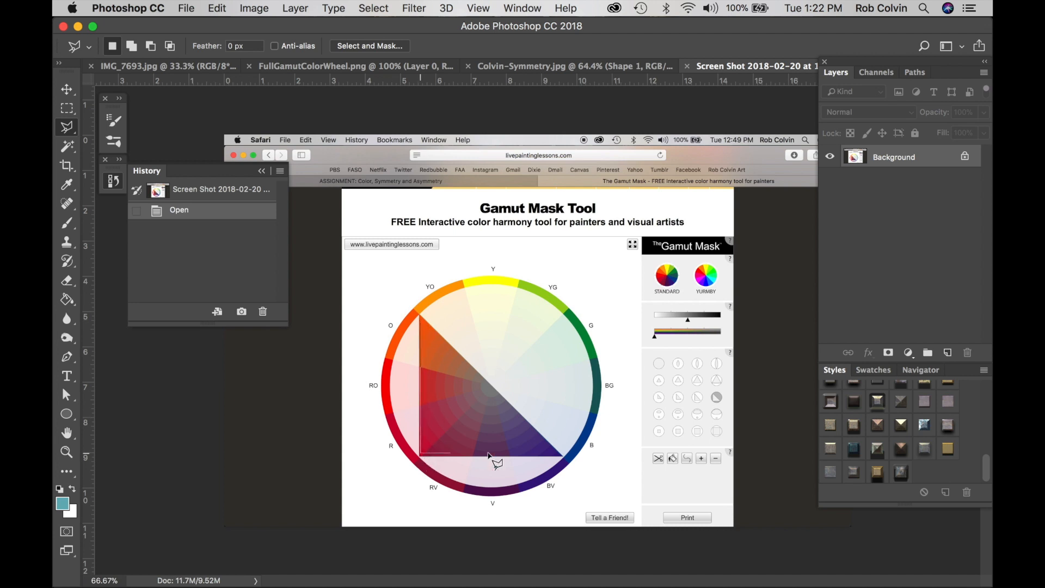
{"action": "left_click", "coordinate": [562, 456]}
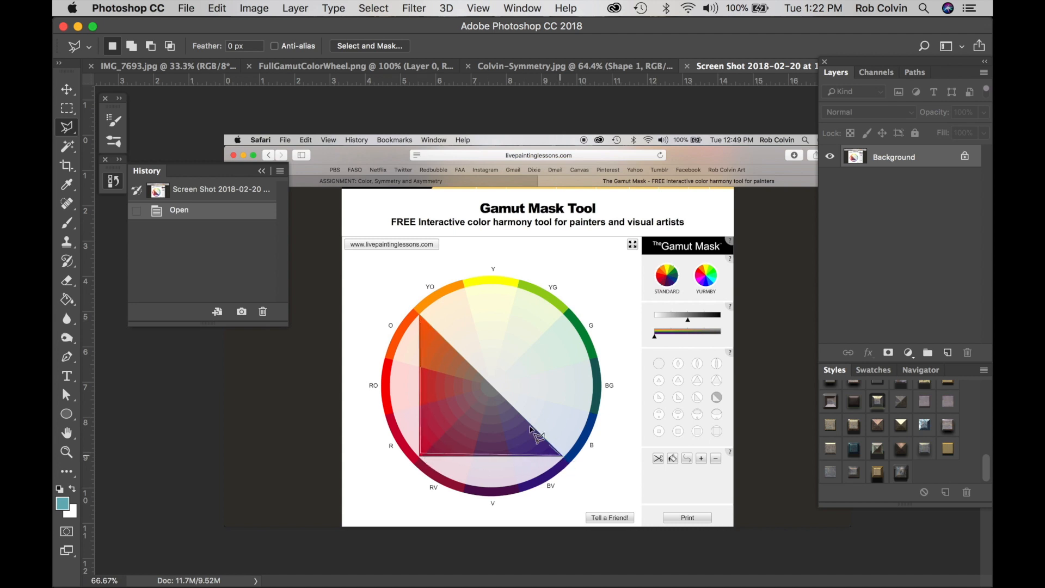
{"action": "left_click", "coordinate": [425, 324]}
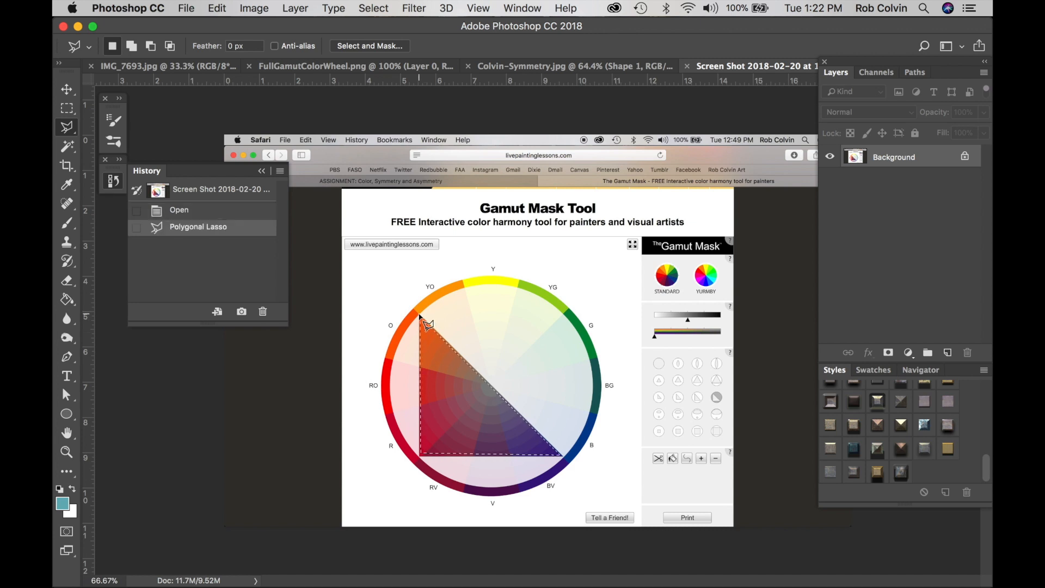
Copy the selected gamut triangle and paste it into the symmetry line-art document.
{"action": "key", "text": "super+c"}
{"action": "left_click", "coordinate": [218, 11]}
{"action": "left_click", "coordinate": [218, 11]}
{"action": "left_click", "coordinate": [217, 11]}
{"action": "left_click", "coordinate": [228, 112]}
{"action": "left_click", "coordinate": [569, 68]}
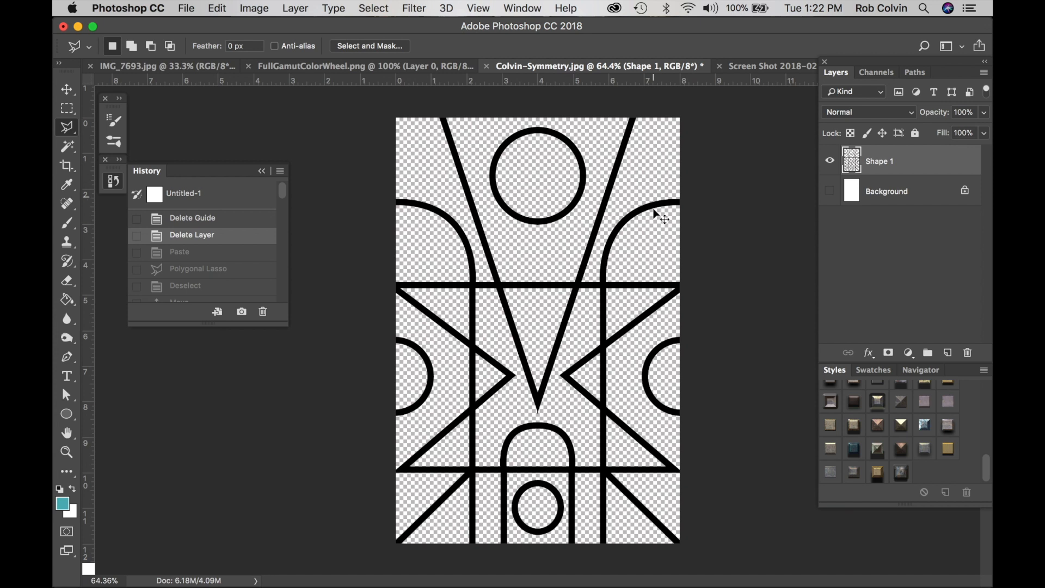
{"action": "key", "text": "super+v"}
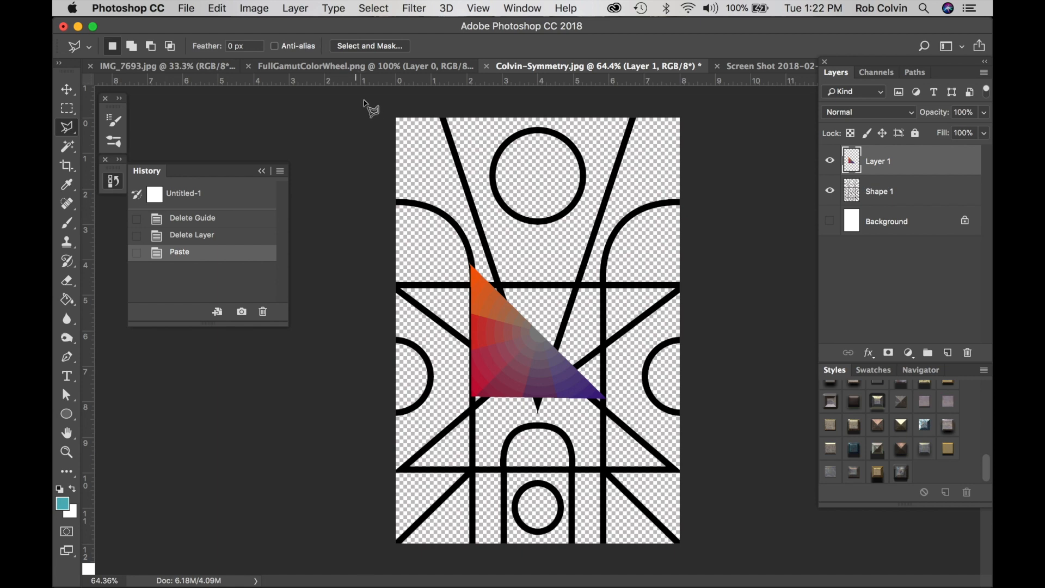
{"action": "left_click", "coordinate": [219, 9]}
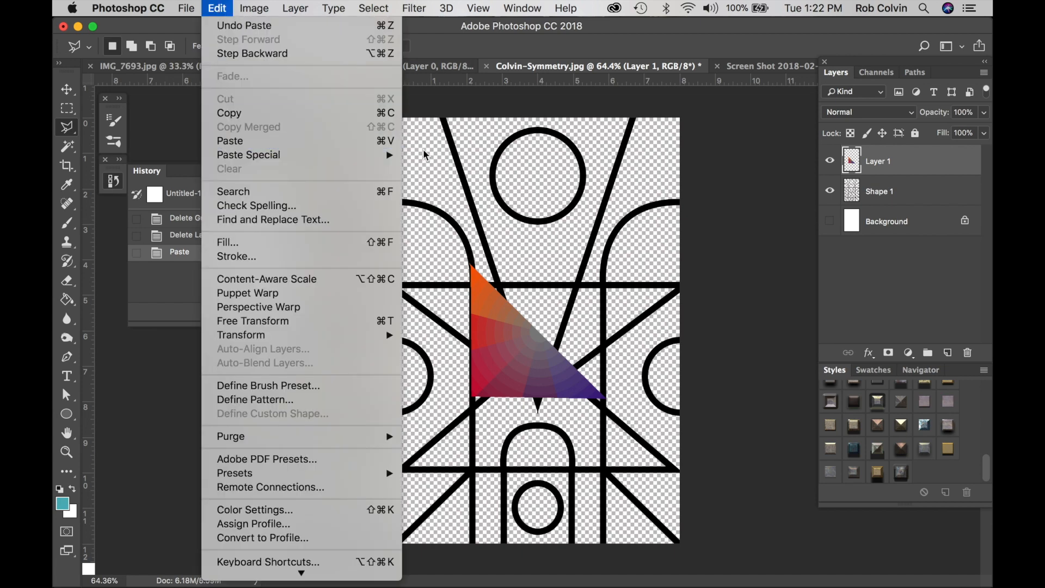
{"action": "left_click", "coordinate": [628, 337]}
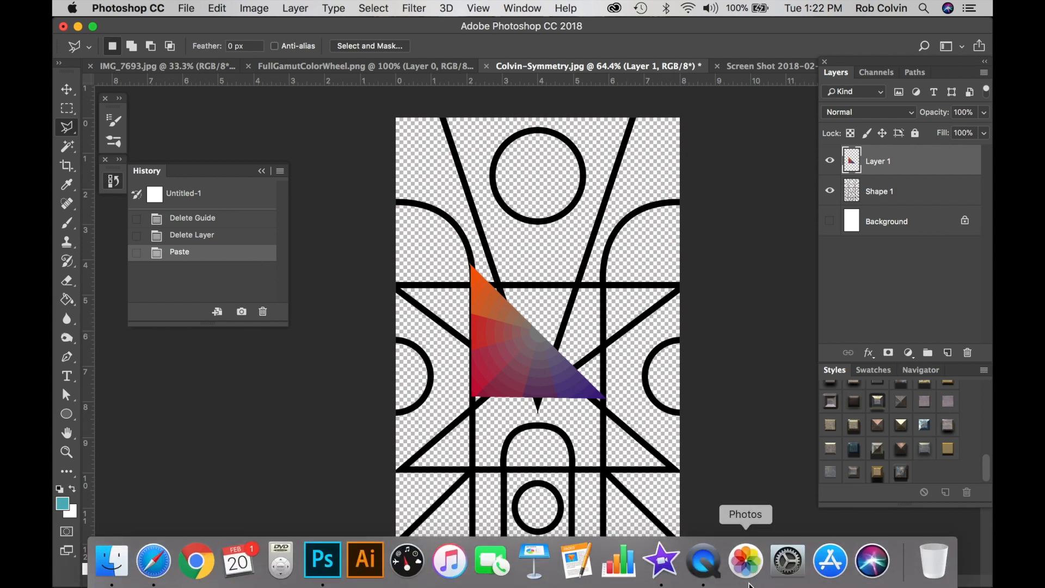
{"action": "left_click", "coordinate": [706, 563]}
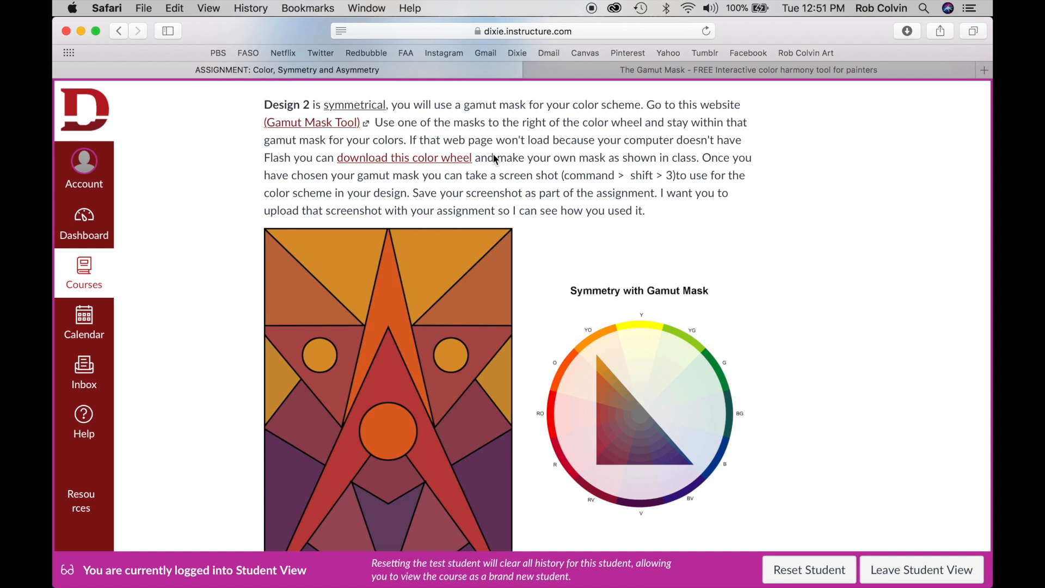
In Safari, download the color wheel linked in the assignment, open FullGamutColorWheel.png in Preview, and close its window.
{"action": "left_click", "coordinate": [441, 159]}
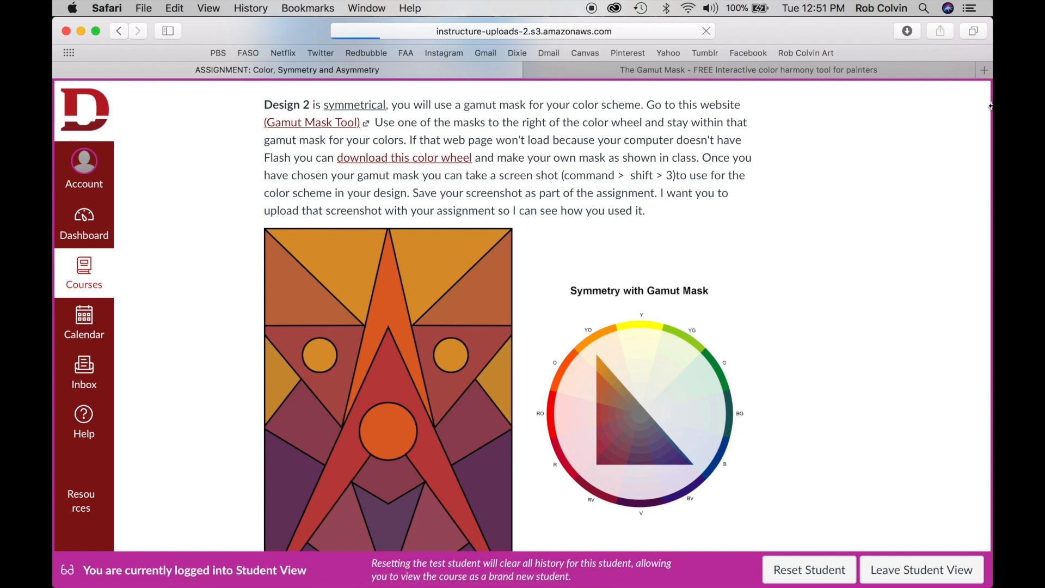
{"action": "left_click", "coordinate": [908, 32]}
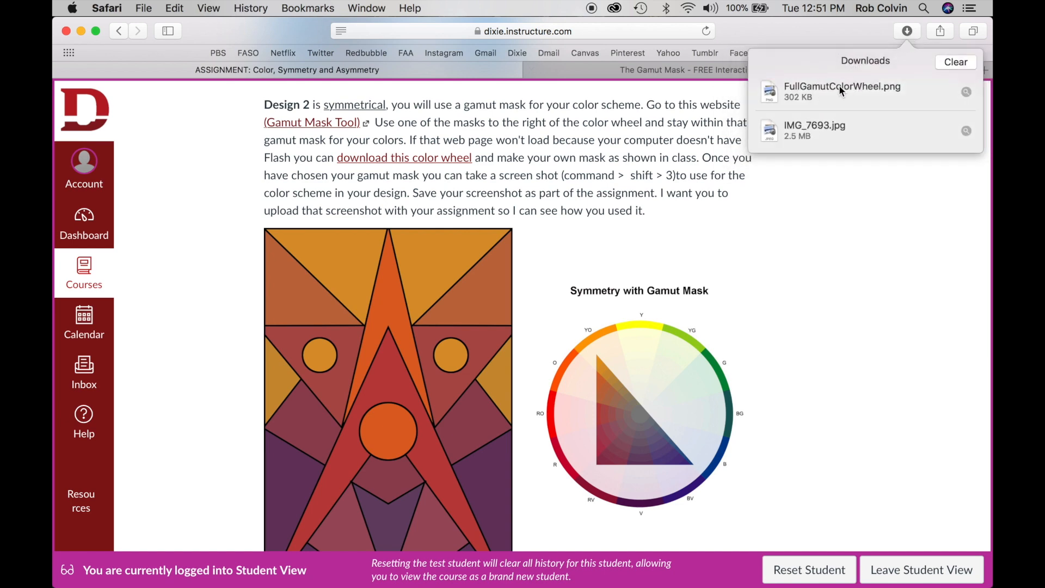
{"action": "left_click", "coordinate": [841, 89]}
{"action": "double_click", "coordinate": [841, 91]}
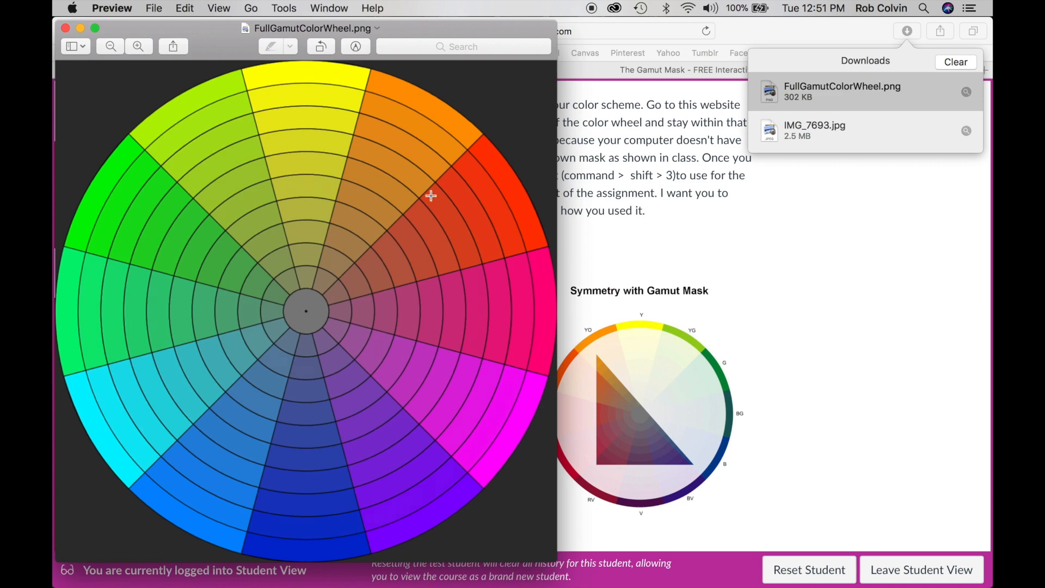
{"action": "left_click", "coordinate": [65, 28]}
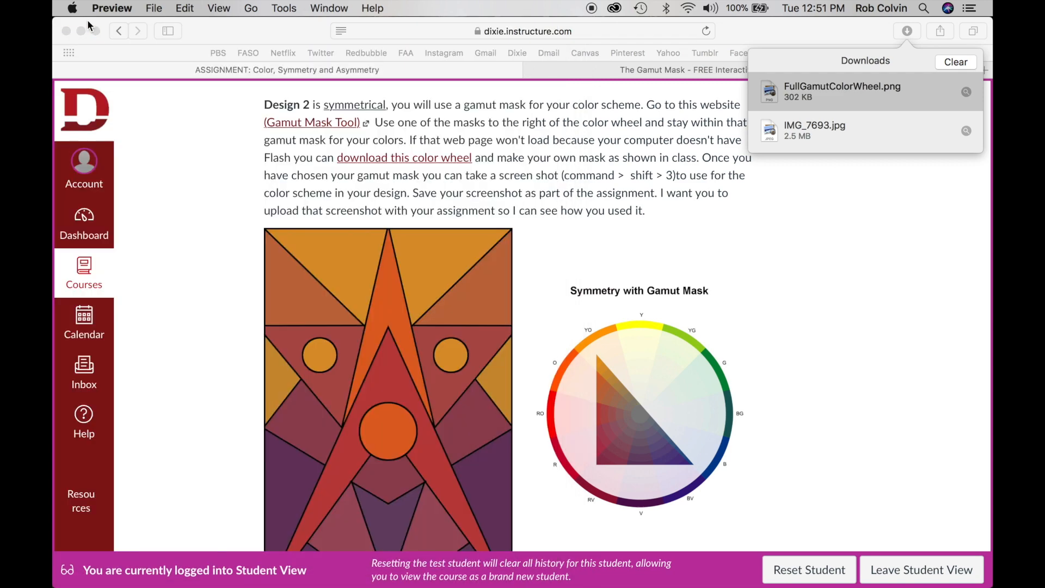
Switch to Photoshop and make a triangular Polygonal Lasso selection from yellow to cyan to violet around the center of FullGamutColorWheel.png.
{"action": "left_click", "coordinate": [315, 566]}
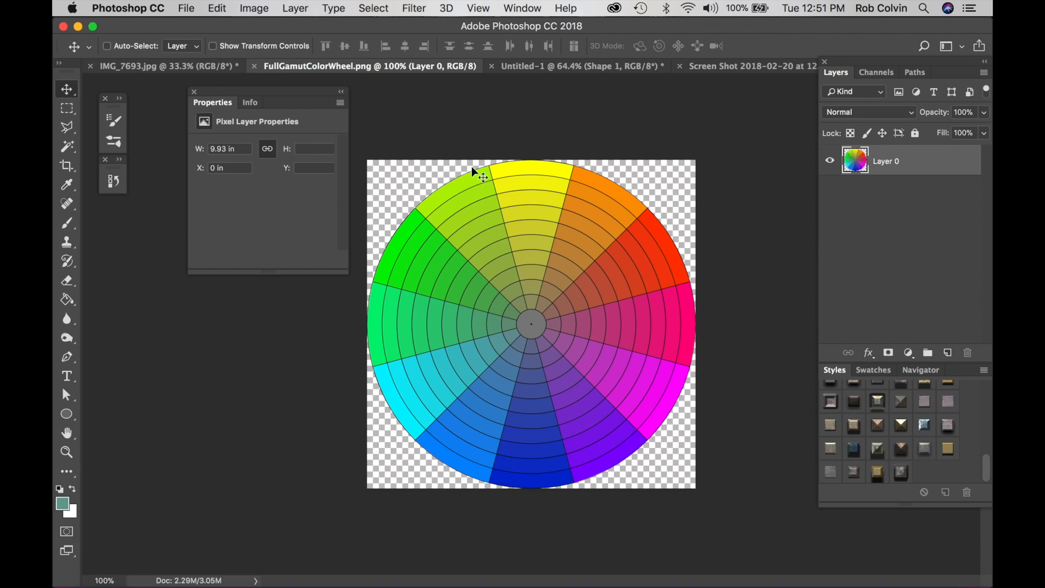
{"action": "left_click", "coordinate": [598, 68]}
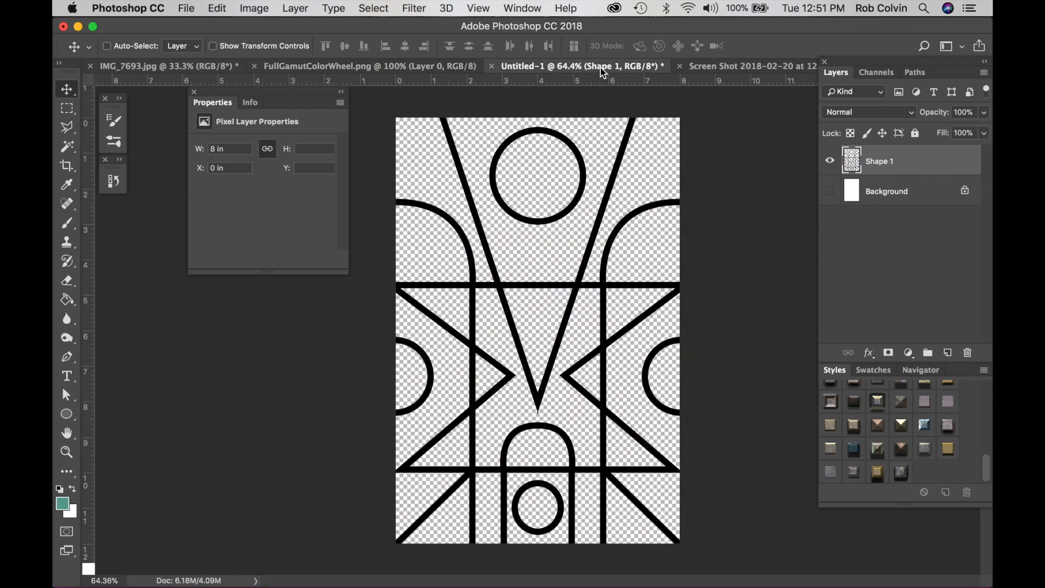
{"action": "left_click", "coordinate": [445, 68]}
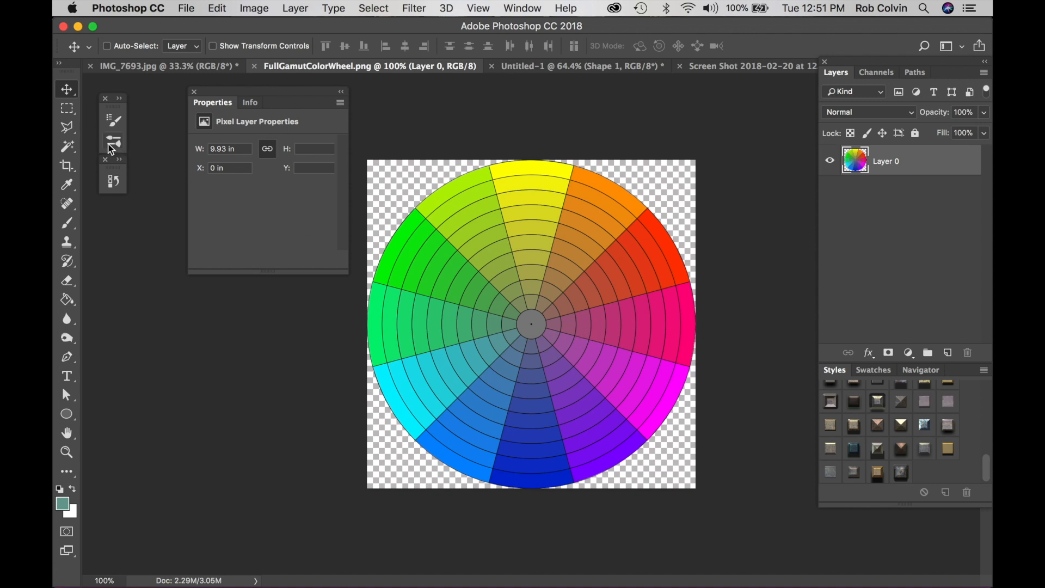
{"action": "left_click", "coordinate": [78, 130]}
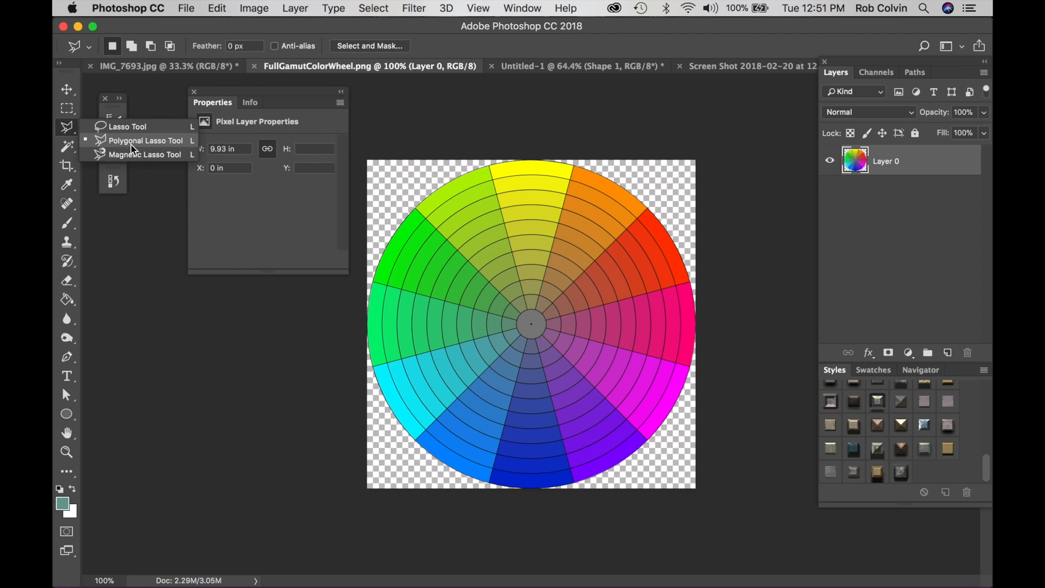
{"action": "left_click", "coordinate": [130, 141]}
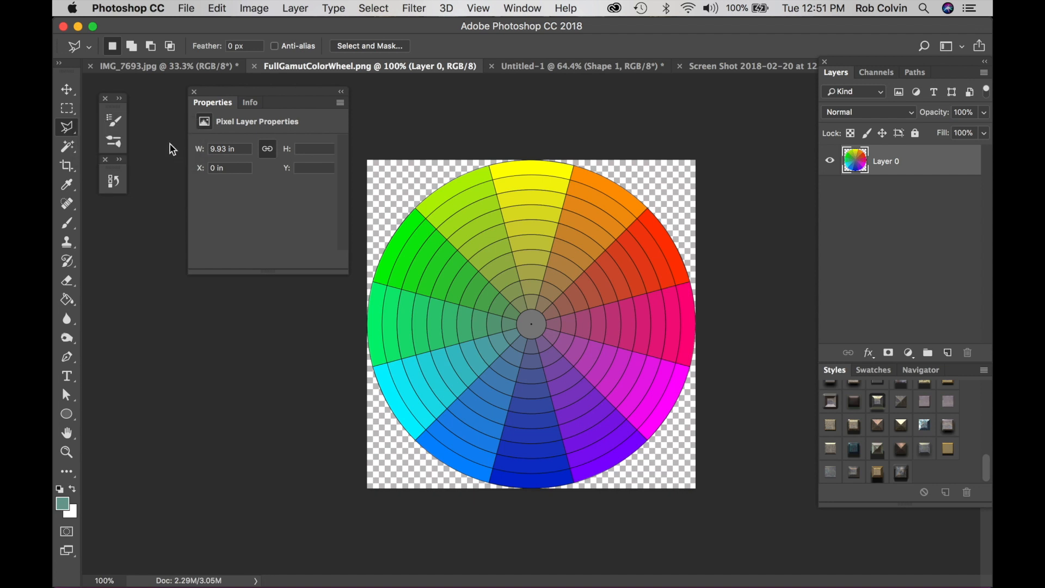
{"action": "left_click", "coordinate": [527, 212]}
{"action": "left_click", "coordinate": [450, 361]}
{"action": "left_click", "coordinate": [601, 409]}
{"action": "left_click", "coordinate": [527, 212]}
{"action": "mouse_move", "coordinate": [554, 345]}
{"action": "left_mouse_down"}
{"action": "mouse_move", "coordinate": [602, 327]}
{"action": "mouse_move", "coordinate": [592, 361]}
{"action": "mouse_move", "coordinate": [518, 383]}
{"action": "mouse_move", "coordinate": [508, 360]}
{"action": "mouse_move", "coordinate": [554, 338]}
{"action": "mouse_move", "coordinate": [561, 348]}
{"action": "mouse_move", "coordinate": [546, 374]}
{"action": "mouse_move", "coordinate": [554, 355]}
{"action": "left_mouse_up"}
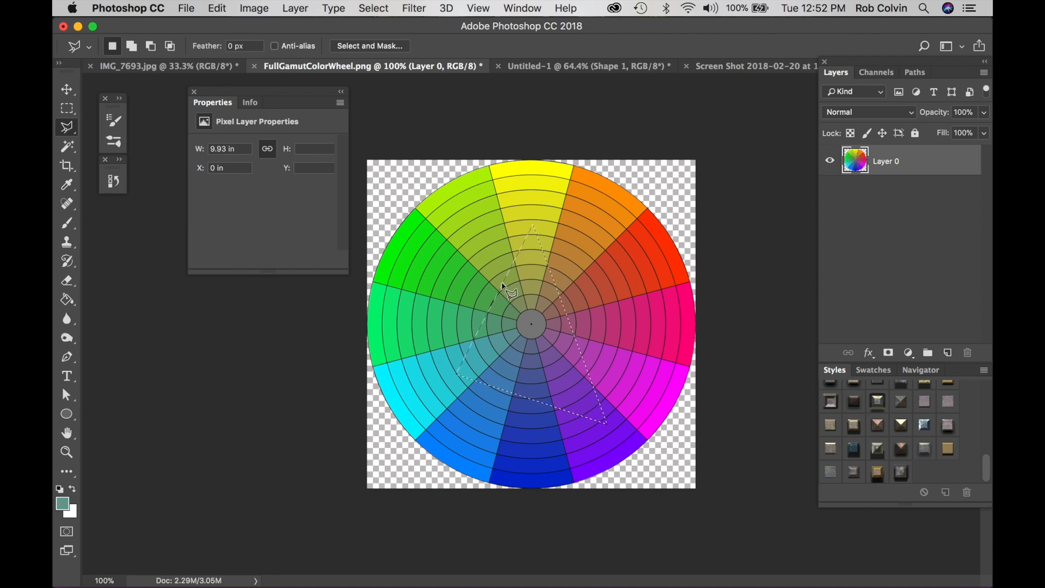
Paste the color wheel triangle into the Untitled-1 design and move it to the artwork's upper right corner.
{"action": "left_click", "coordinate": [570, 68]}
{"action": "key", "text": "super+v"}
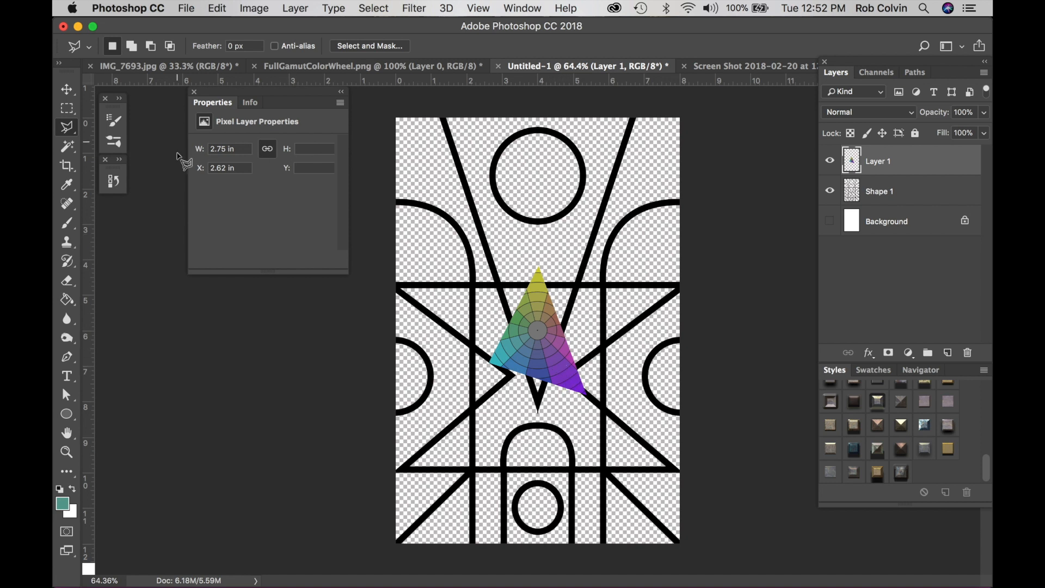
{"action": "left_click", "coordinate": [67, 90]}
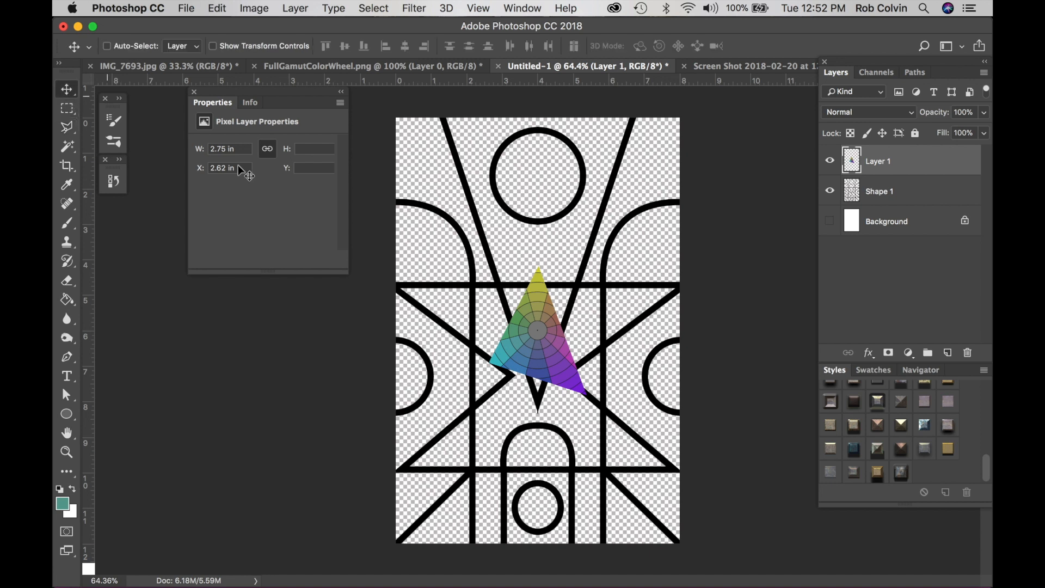
{"action": "left_click_drag", "start_coordinate": [538, 357], "coordinate": [651, 225]}
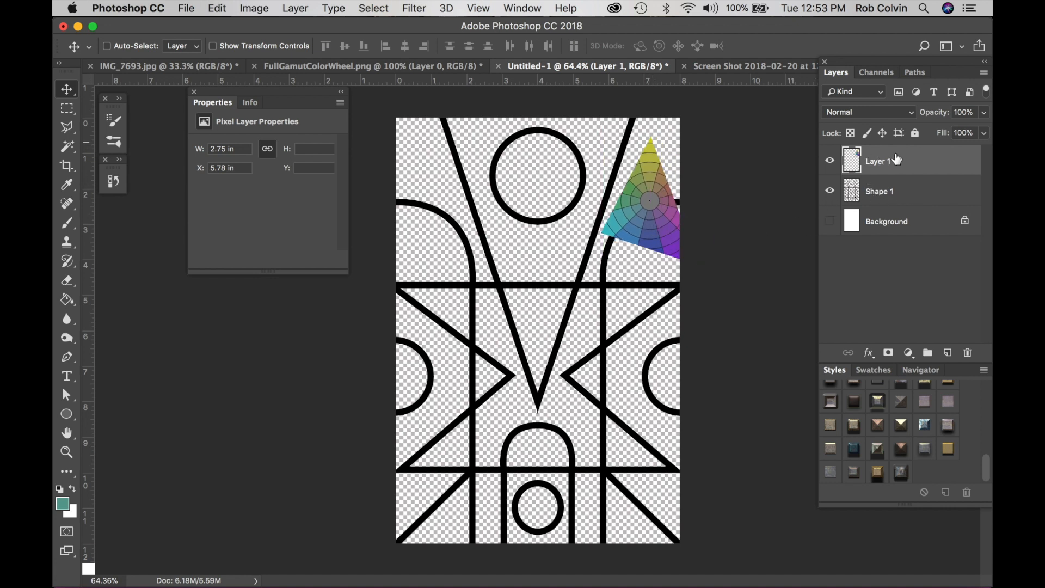
Show the Background layer and, on the Shape 1 layer, select the insides of both full circles and both side half-circles with the Magic Wand.
{"action": "left_click", "coordinate": [891, 192]}
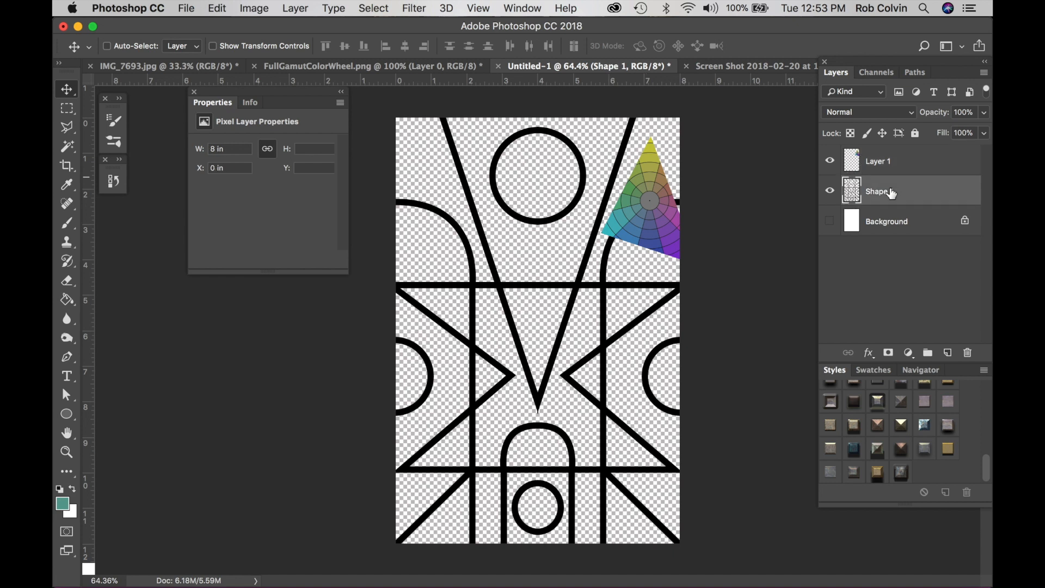
{"action": "left_click", "coordinate": [830, 221]}
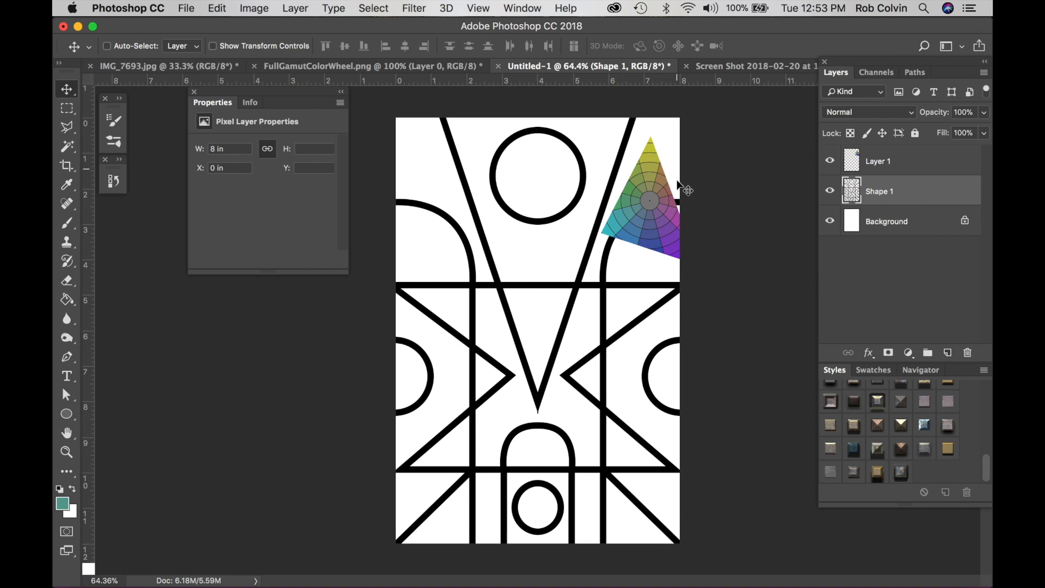
{"action": "left_click", "coordinate": [69, 150]}
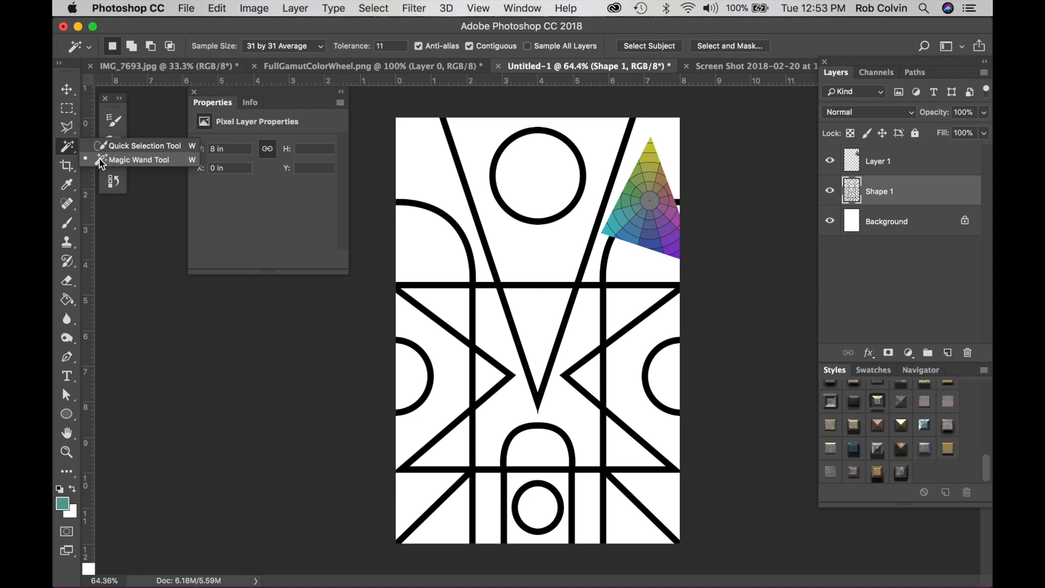
{"action": "left_click", "coordinate": [139, 160]}
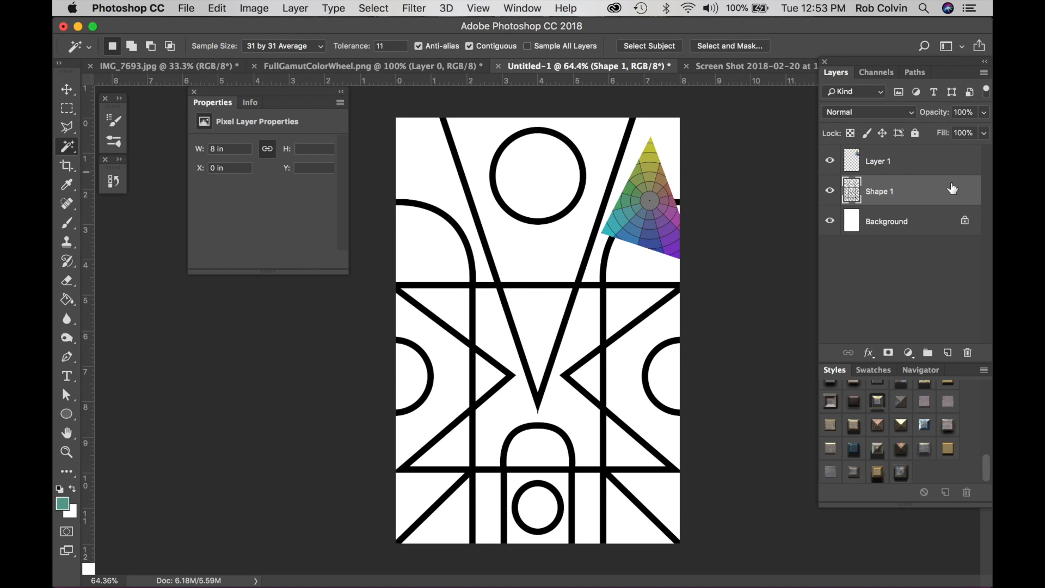
{"action": "left_click", "coordinate": [545, 179]}
{"action": "key", "text": "shift"}
{"action": "left_click", "coordinate": [410, 380], "text": "shift"}
{"action": "left_click", "coordinate": [666, 372], "text": "shift"}
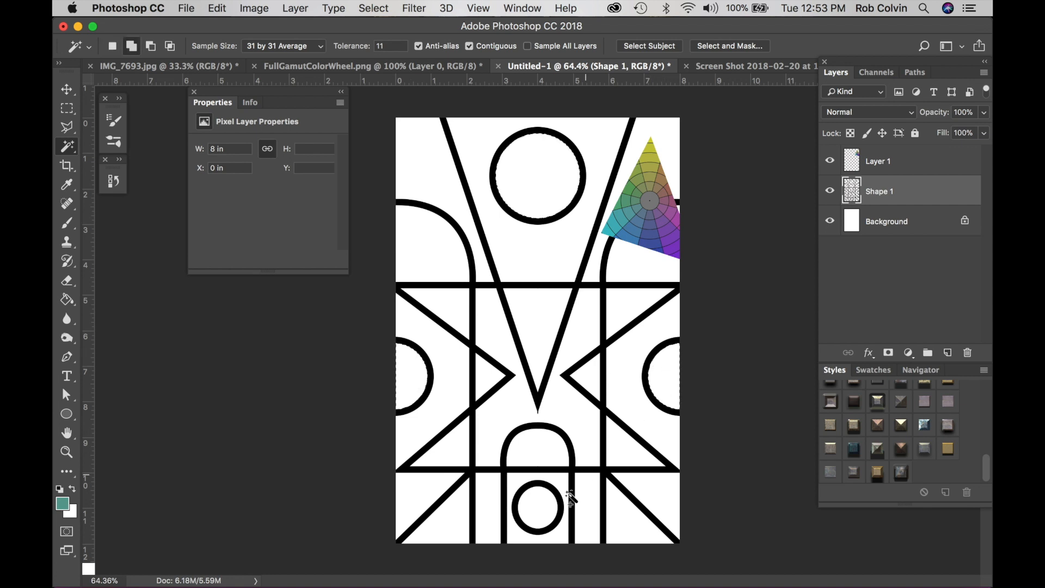
{"action": "left_click", "coordinate": [541, 507], "text": "shift"}
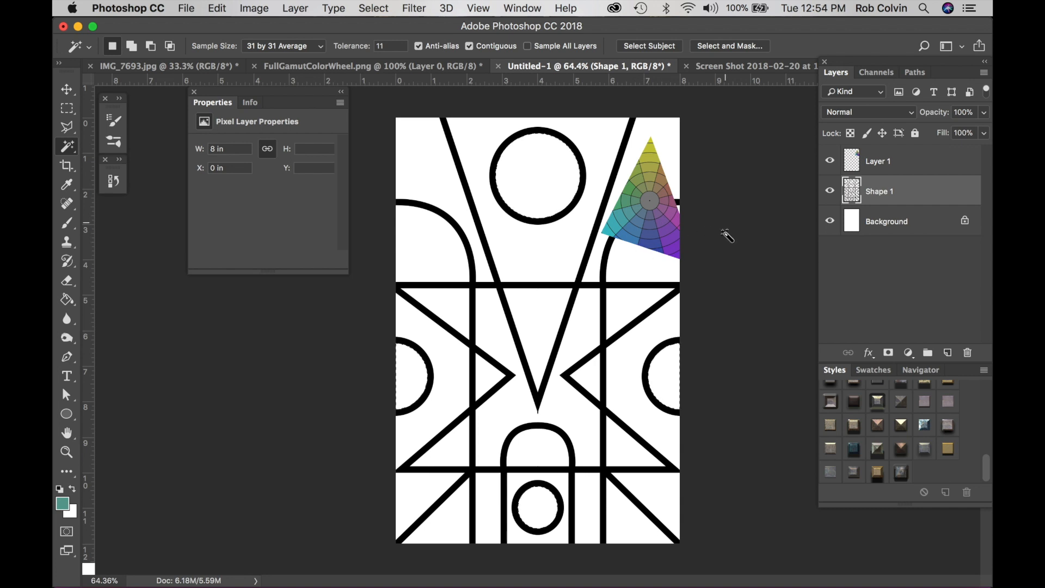
Sample an olive yellow from the gamut triangle as the foreground color and add a new layer directly above Background.
{"action": "key", "text": "i"}
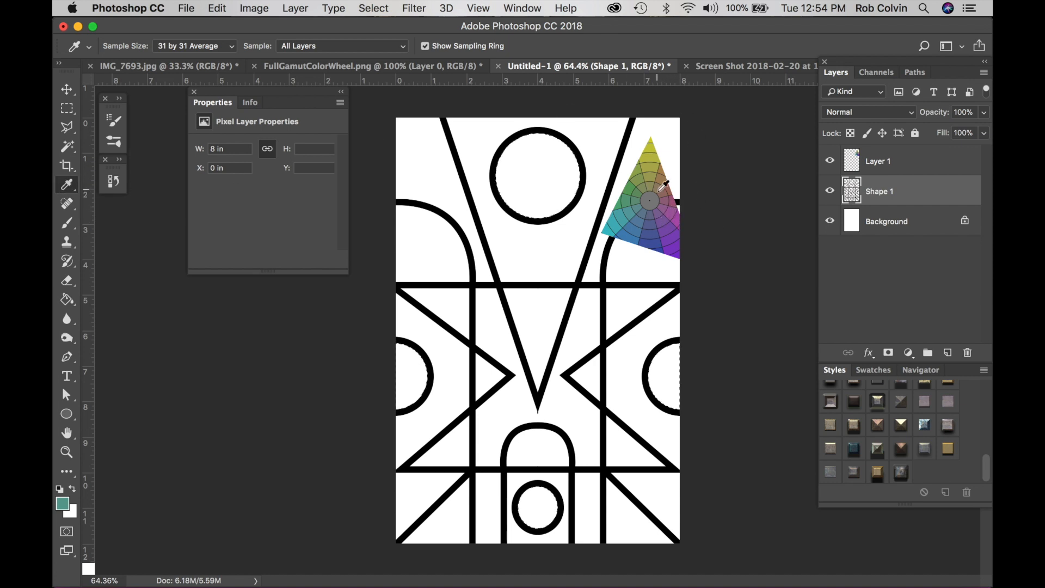
{"action": "left_click", "coordinate": [656, 161]}
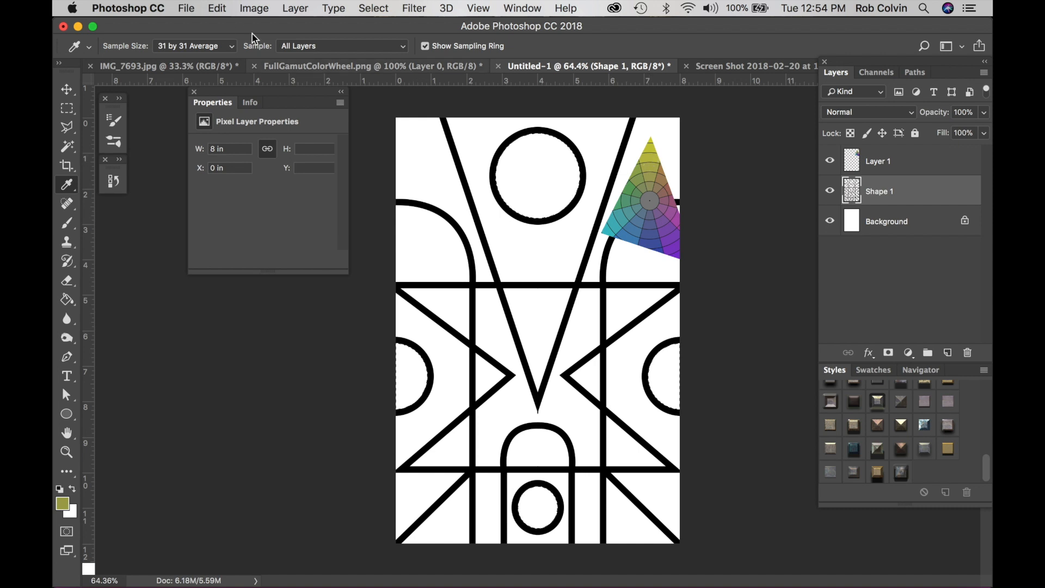
{"action": "left_click", "coordinate": [886, 223]}
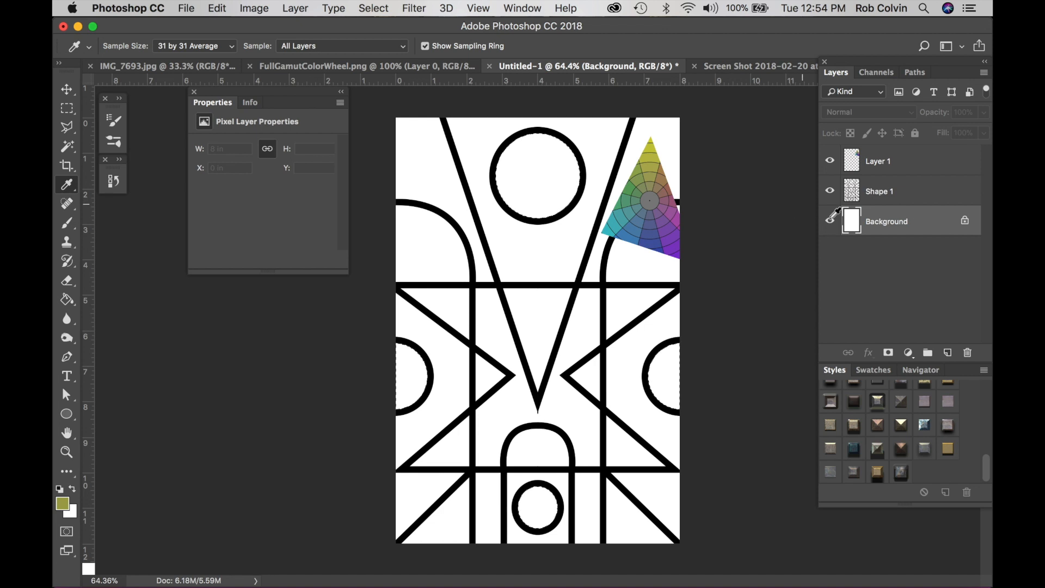
{"action": "left_click", "coordinate": [948, 352]}
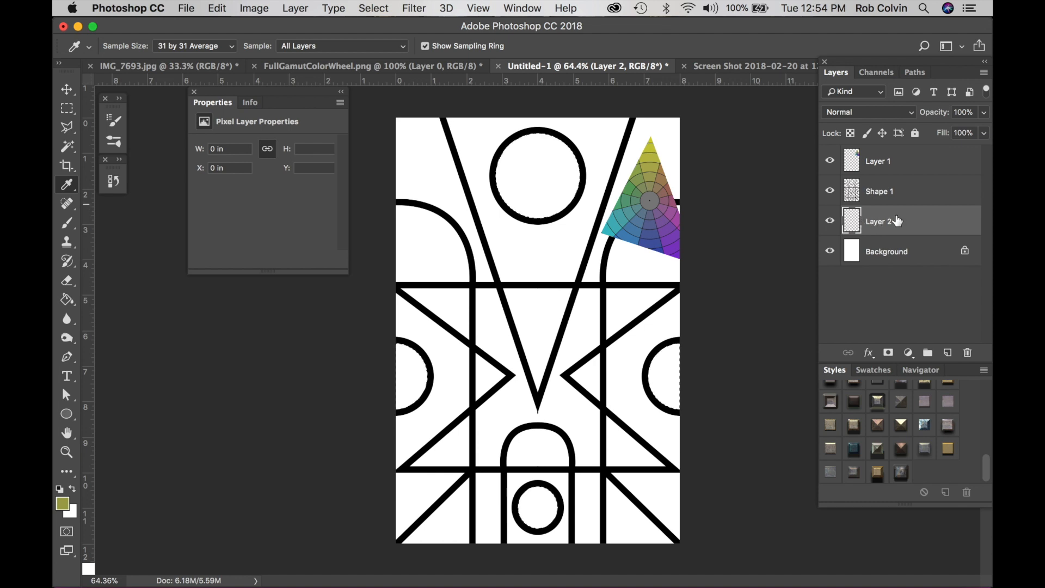
Fill the selected circles and side half-circles with the olive foreground color at 100% opacity and clear the selection.
{"action": "left_click", "coordinate": [217, 9]}
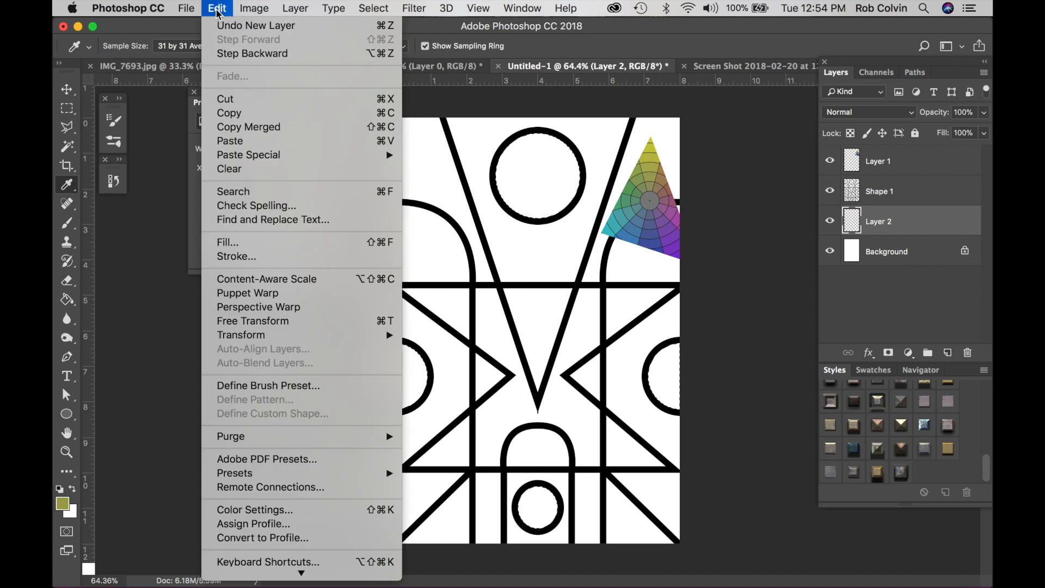
{"action": "left_click", "coordinate": [280, 243]}
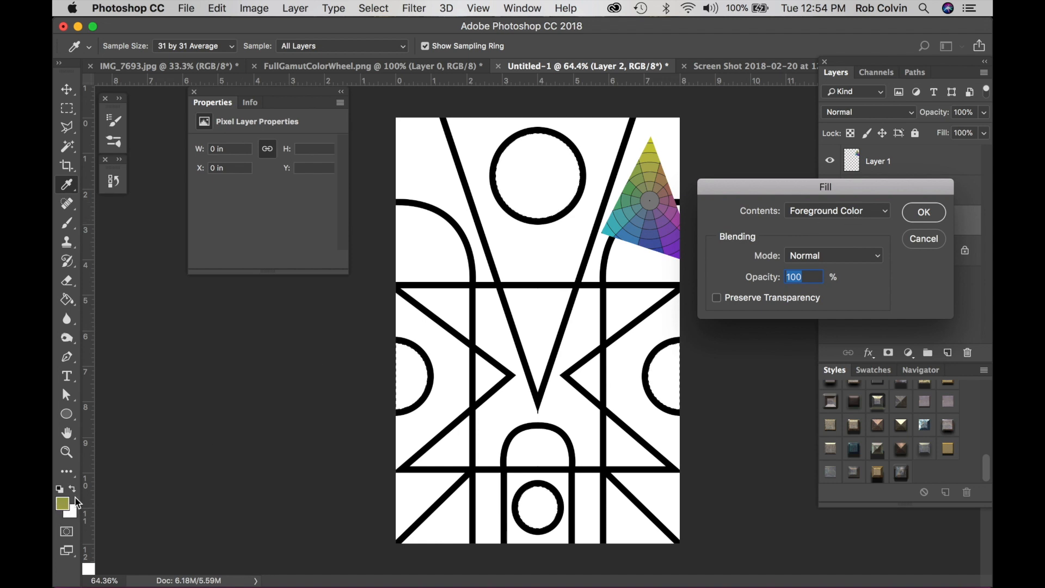
{"action": "left_click", "coordinate": [924, 214]}
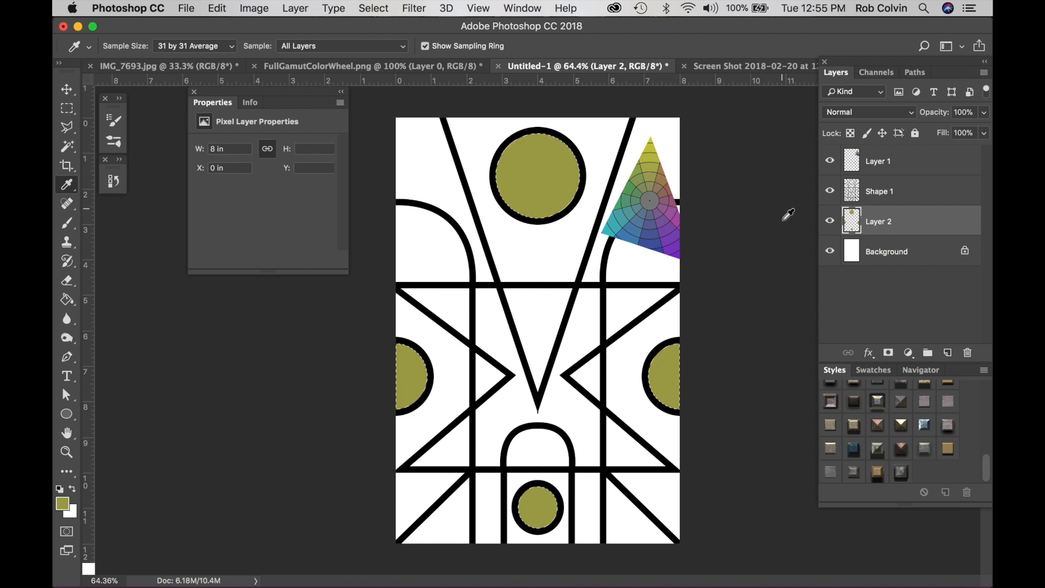
{"action": "key", "text": "super+d"}
On the Shape 1 layer, select the central area around the V, both lower corner triangles and both upper rounded side shapes with the Magic Wand.
{"action": "left_click", "coordinate": [904, 192]}
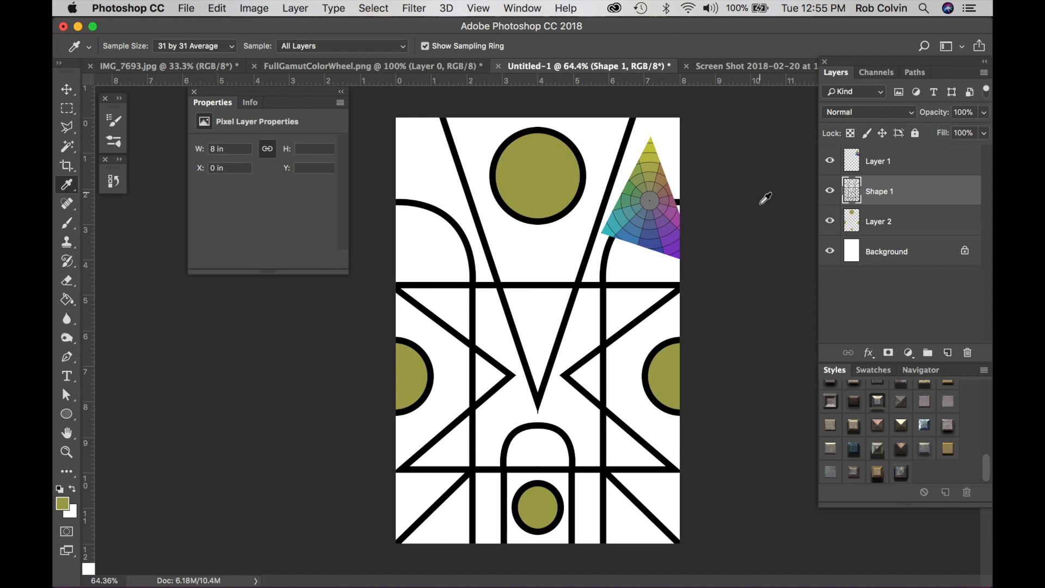
{"action": "left_click", "coordinate": [66, 147]}
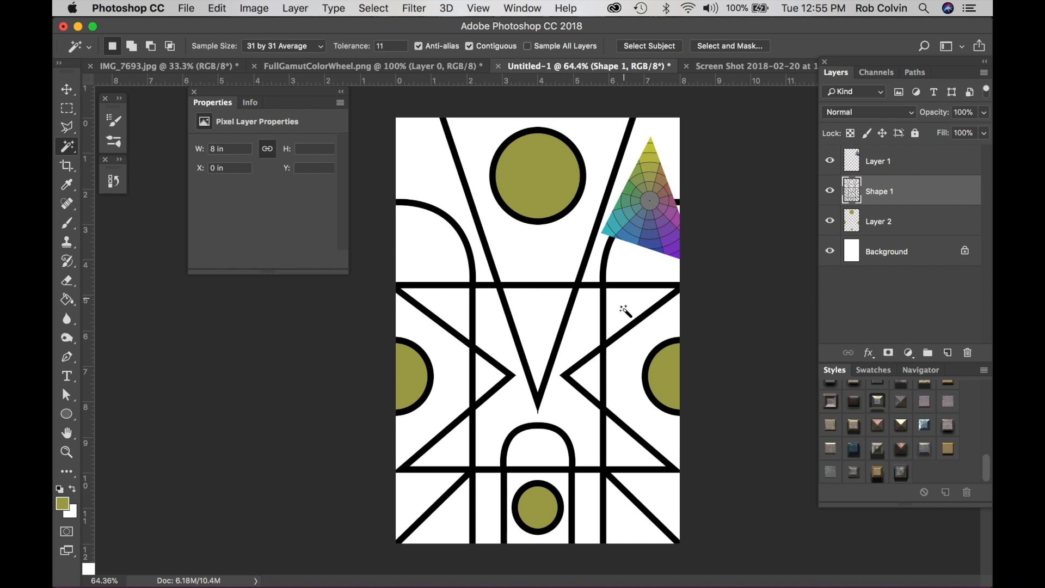
{"action": "left_click", "coordinate": [581, 319]}
{"action": "key", "text": "shift"}
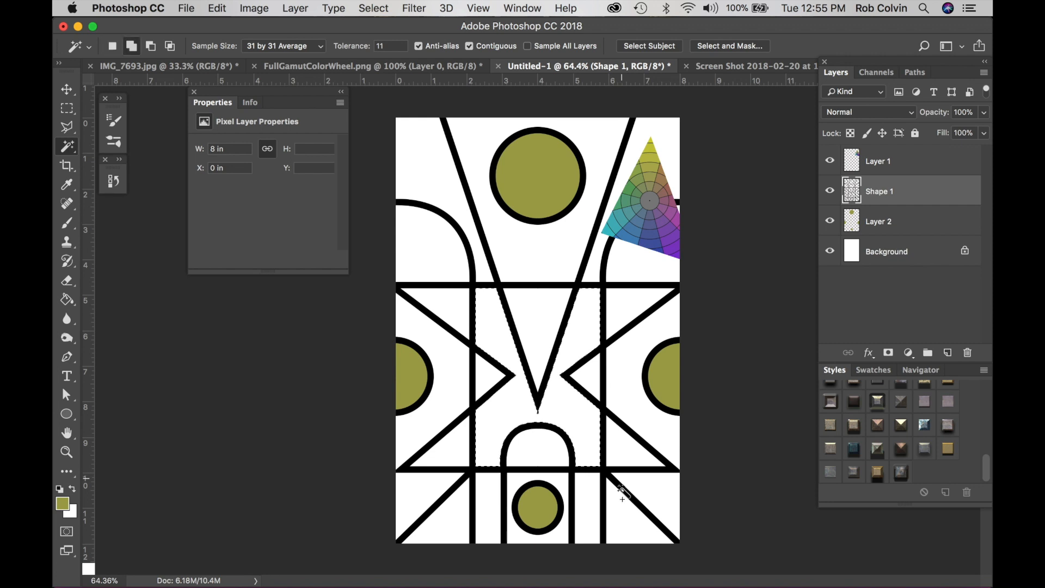
{"action": "left_click", "coordinate": [631, 526], "text": "shift"}
{"action": "left_click", "coordinate": [460, 520], "text": "shift"}
{"action": "left_click", "coordinate": [445, 238], "text": "shift"}
{"action": "left_click", "coordinate": [641, 262], "text": "shift"}
Add a new layer directly above Background and sample a medium blue from the gamut triangle as the foreground color.
{"action": "left_click", "coordinate": [921, 254]}
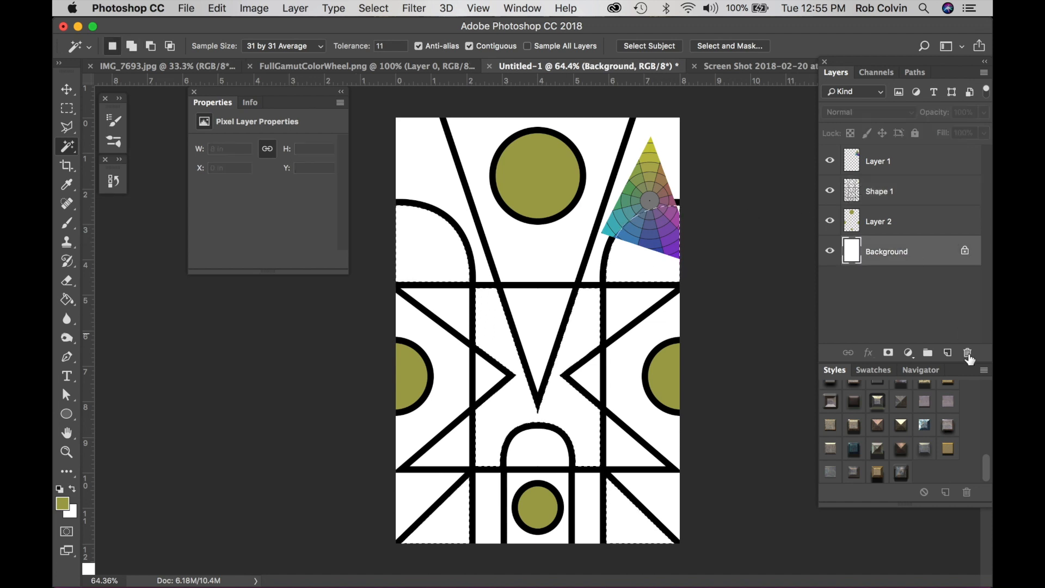
{"action": "left_click", "coordinate": [948, 353]}
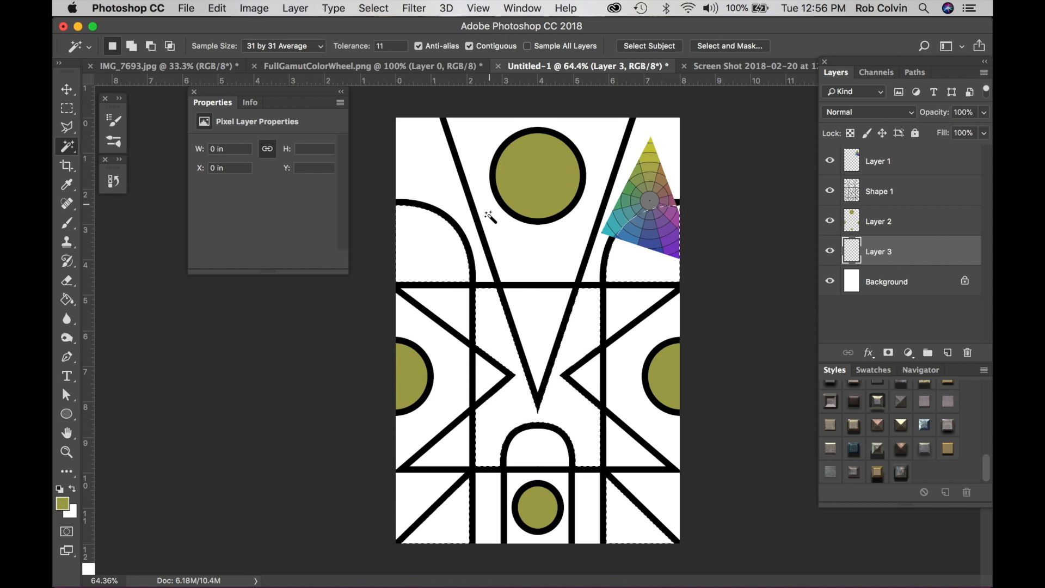
{"action": "key", "text": "i"}
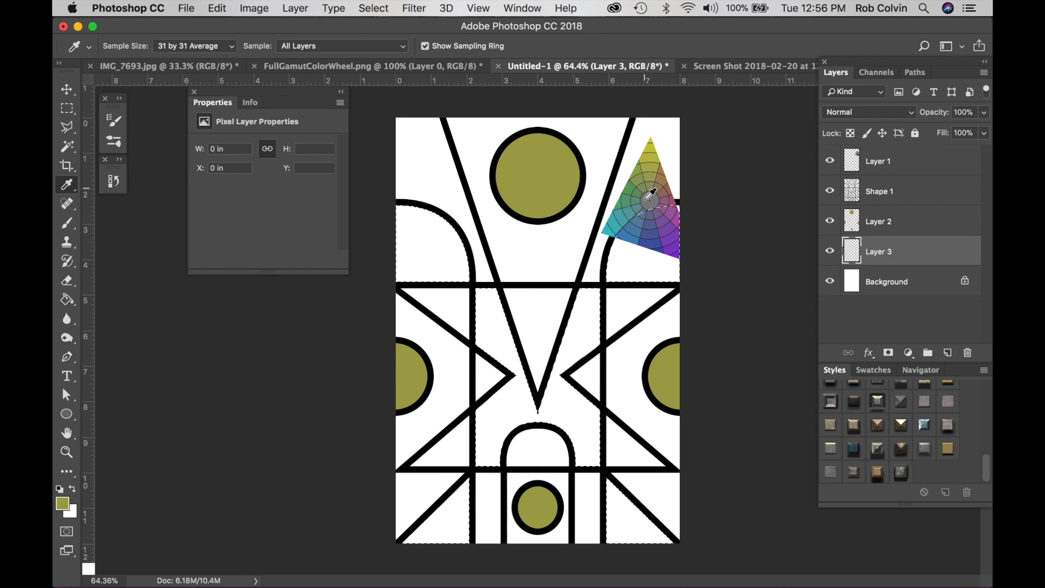
{"action": "left_click", "coordinate": [655, 231]}
Fill the selected center, corner triangle and rounded side areas with the sampled blue at 100% opacity and deselect.
{"action": "left_click", "coordinate": [213, 9]}
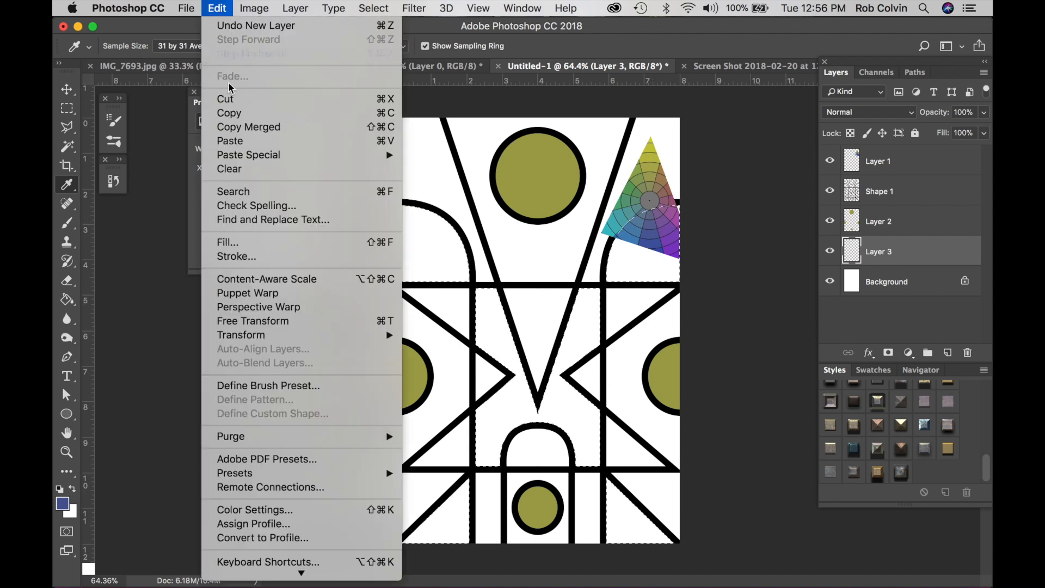
{"action": "left_click", "coordinate": [242, 241]}
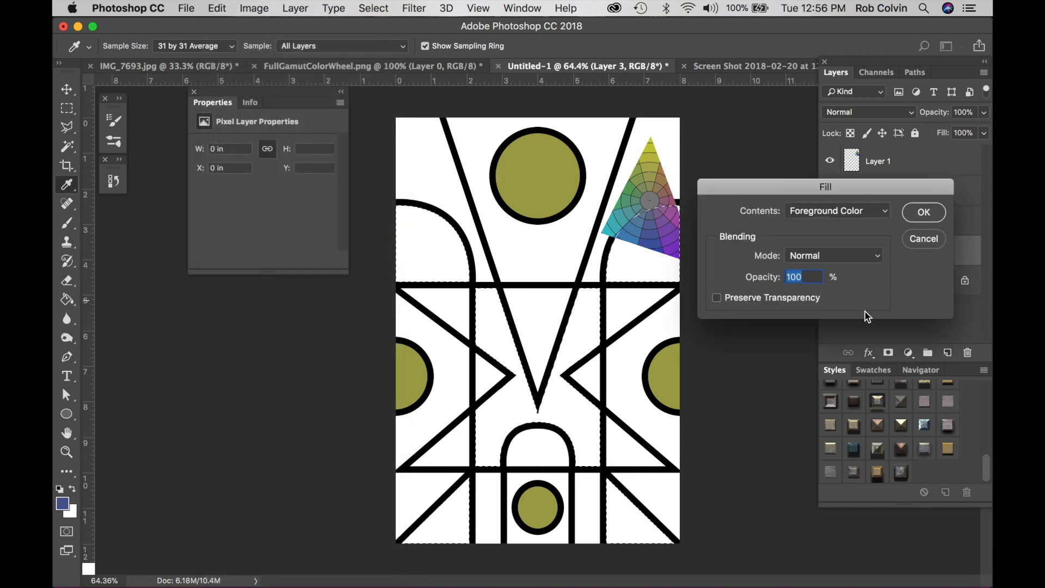
{"action": "left_click", "coordinate": [917, 210]}
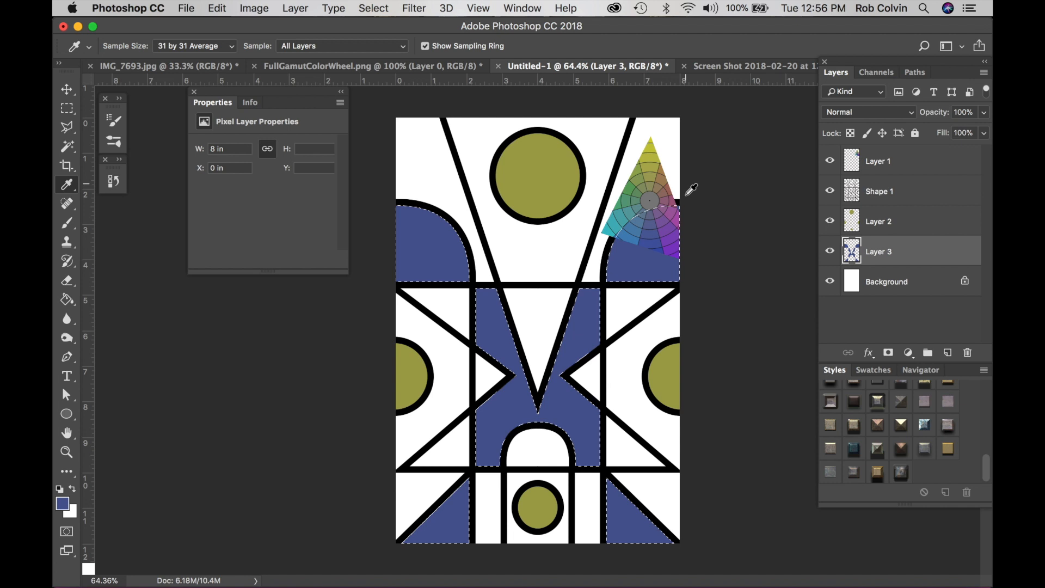
{"action": "key", "text": "super+d"}
On Shape 1, select the upper V section and the areas around both half-circles with the Magic Wand, and sample teal from the gamut triangle.
{"action": "left_click", "coordinate": [902, 193]}
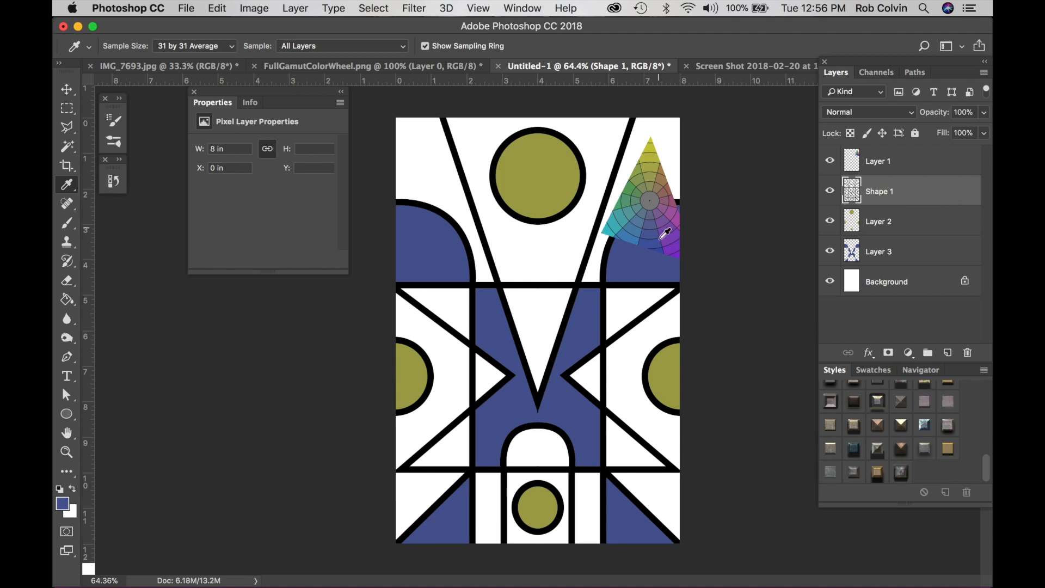
{"action": "left_click", "coordinate": [71, 147]}
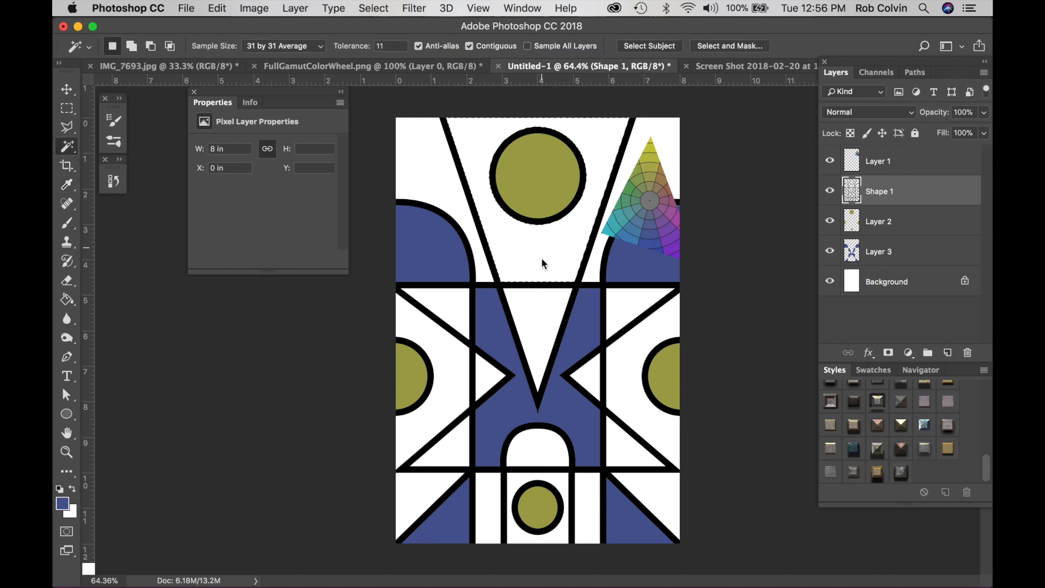
{"action": "left_click", "coordinate": [632, 377], "text": "shift"}
{"action": "left_click", "coordinate": [443, 376], "text": "shift"}
{"action": "left_click", "coordinate": [73, 183]}
{"action": "left_click", "coordinate": [618, 217]}
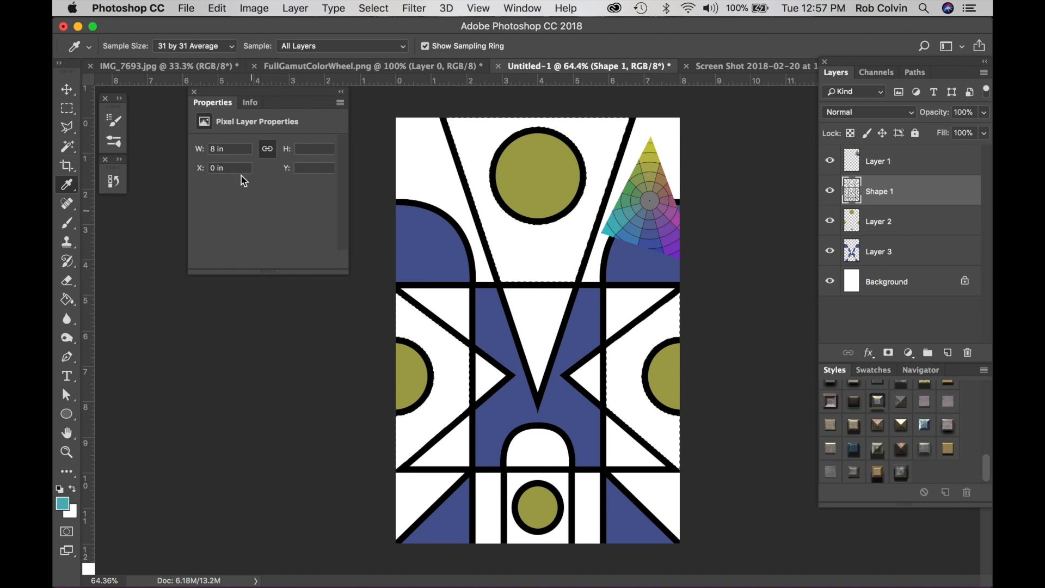
{"action": "left_click", "coordinate": [217, 8]}
{"action": "left_click", "coordinate": [233, 244]}
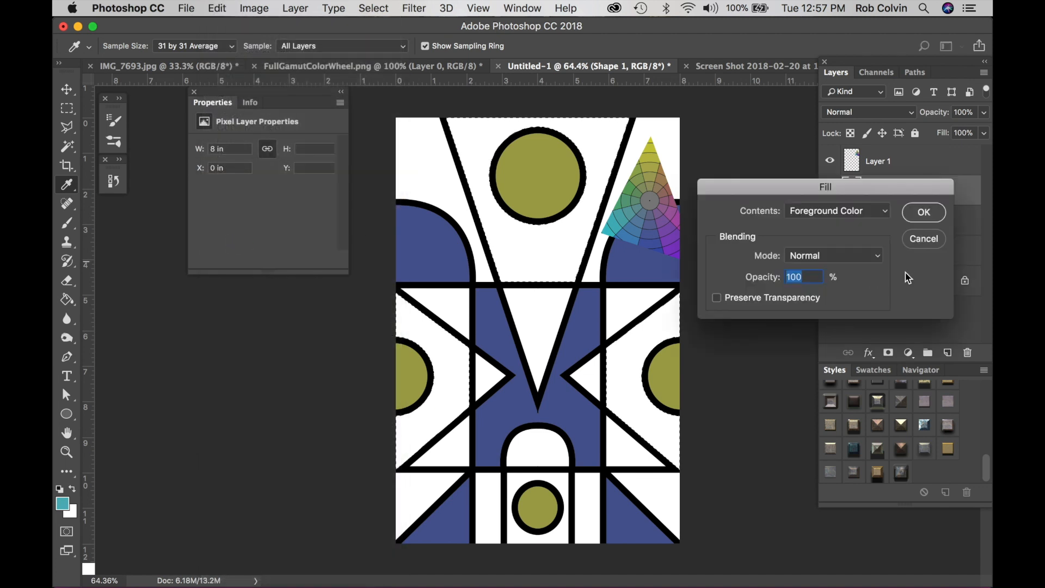
{"action": "left_click", "coordinate": [925, 240]}
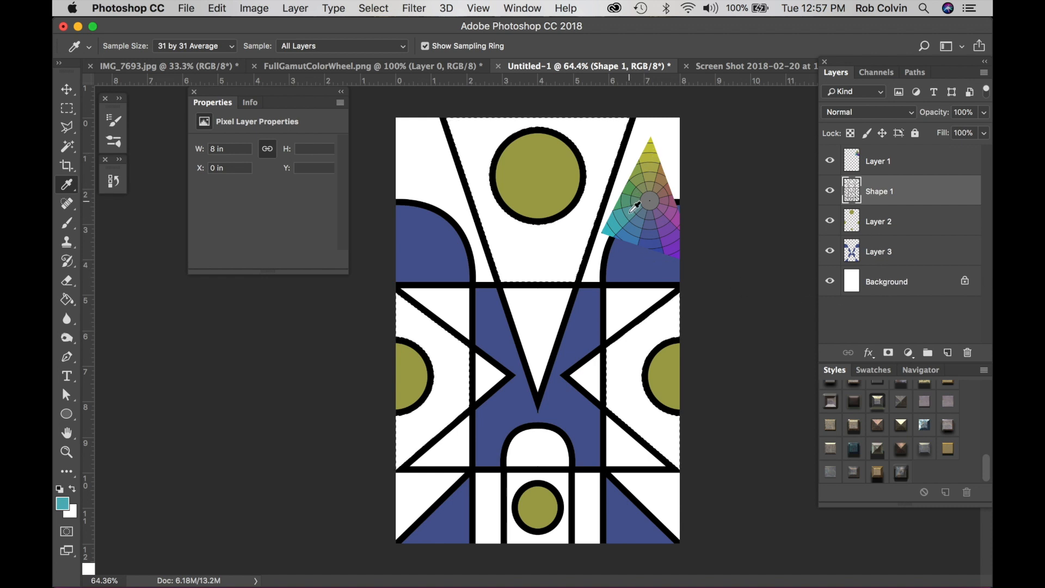
Add a new layer directly above Background, fill the selection on it with the sampled teal at 100% opacity, and deselect.
{"action": "left_click", "coordinate": [890, 281]}
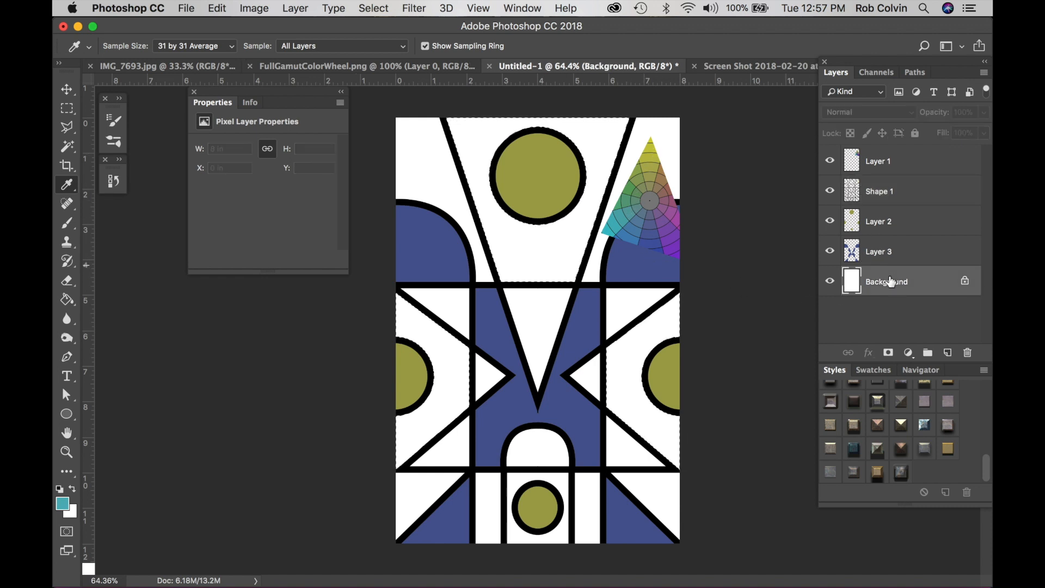
{"action": "left_click", "coordinate": [949, 354]}
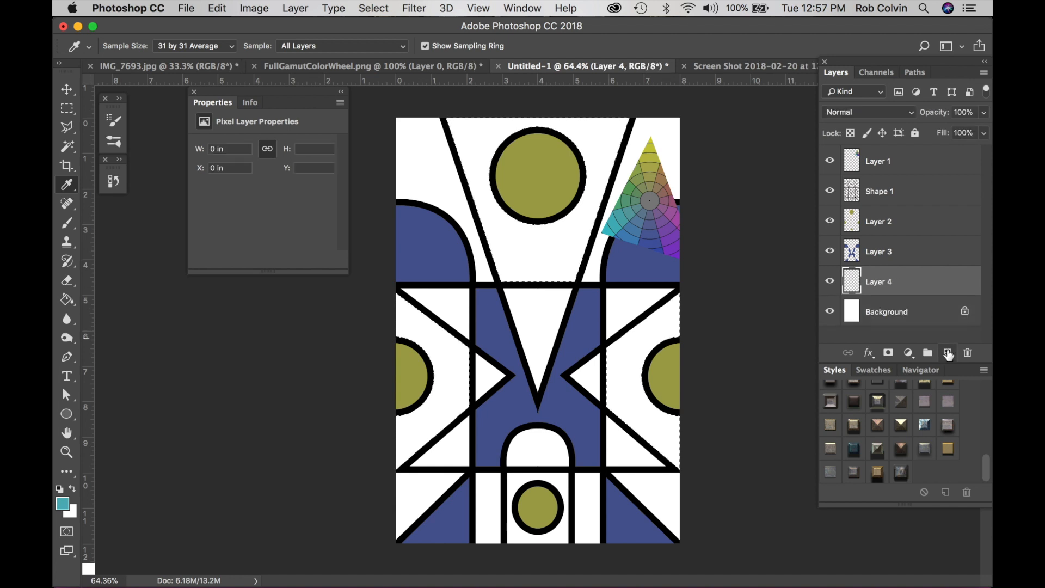
{"action": "left_click", "coordinate": [217, 8]}
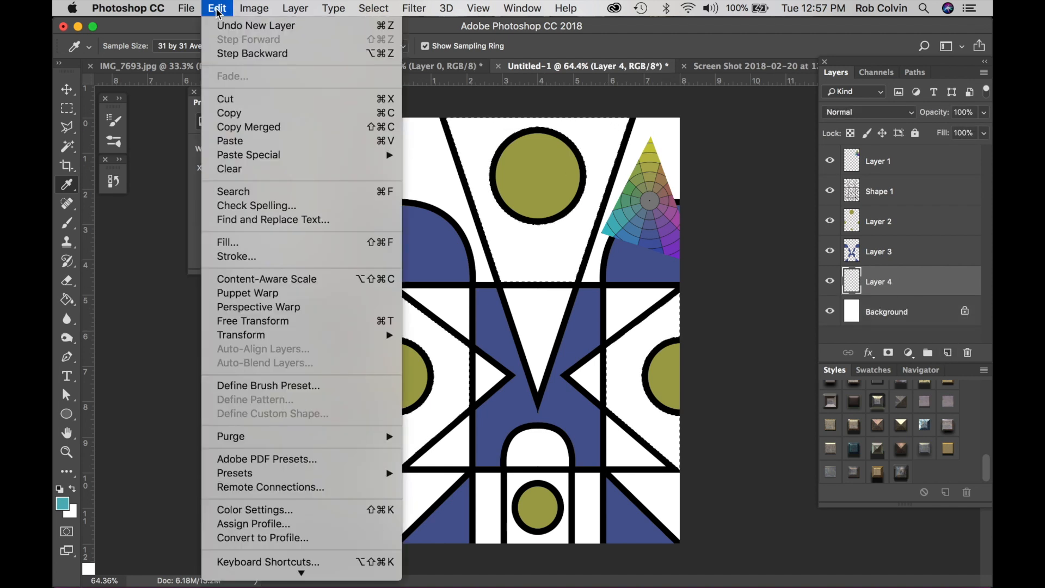
{"action": "left_click", "coordinate": [238, 244]}
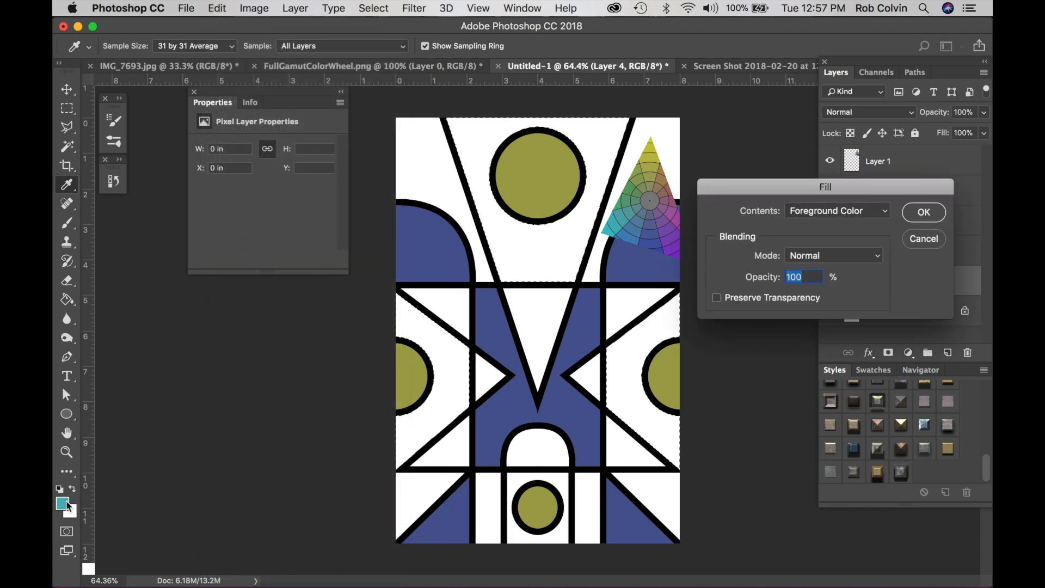
{"action": "left_click", "coordinate": [911, 215]}
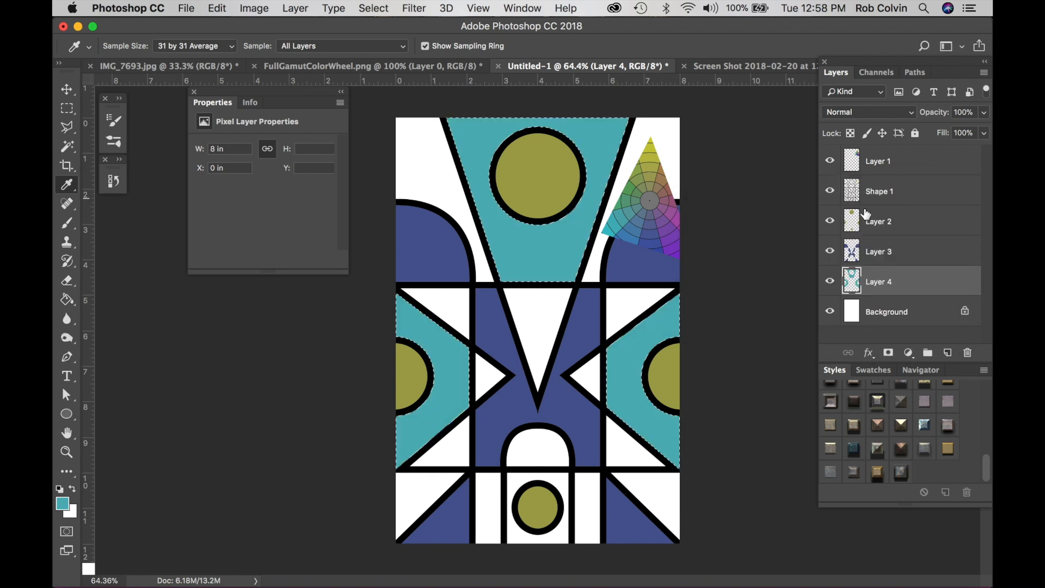
{"action": "key", "text": "super+d"}
On Shape 1, select both upper corner areas, the six small side triangles and the box around the bottom circle with the Magic Wand.
{"action": "left_click", "coordinate": [70, 147]}
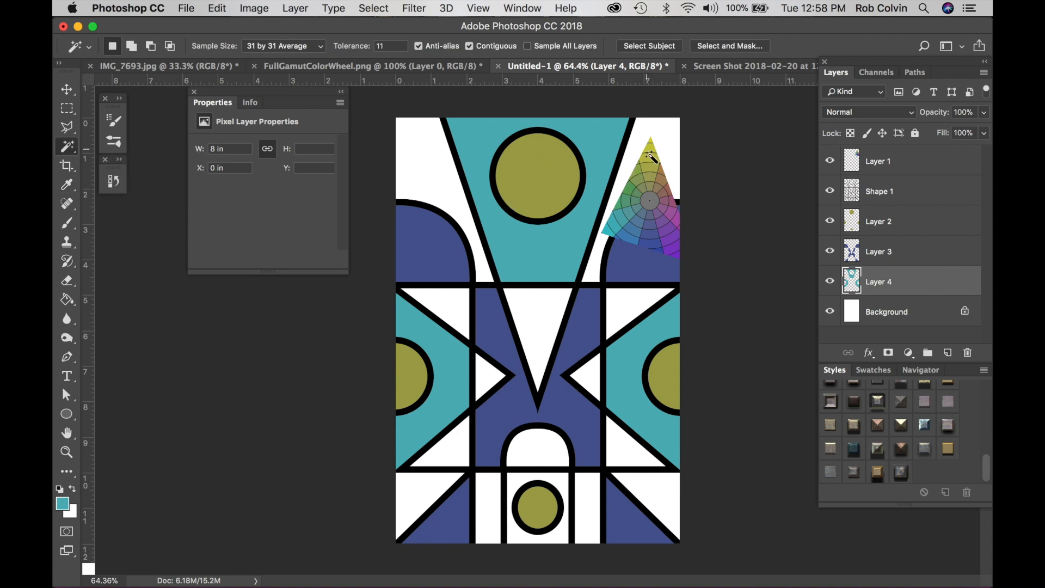
{"action": "left_click", "coordinate": [908, 193]}
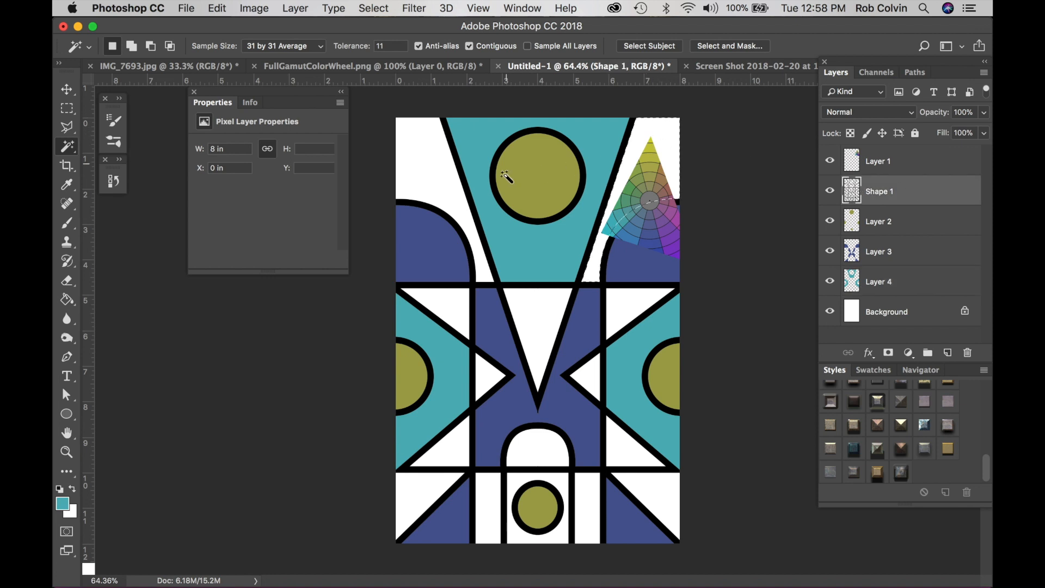
{"action": "left_click", "coordinate": [432, 177], "text": "shift"}
{"action": "key", "text": "shift"}
{"action": "left_click", "coordinate": [621, 321], "text": "shift"}
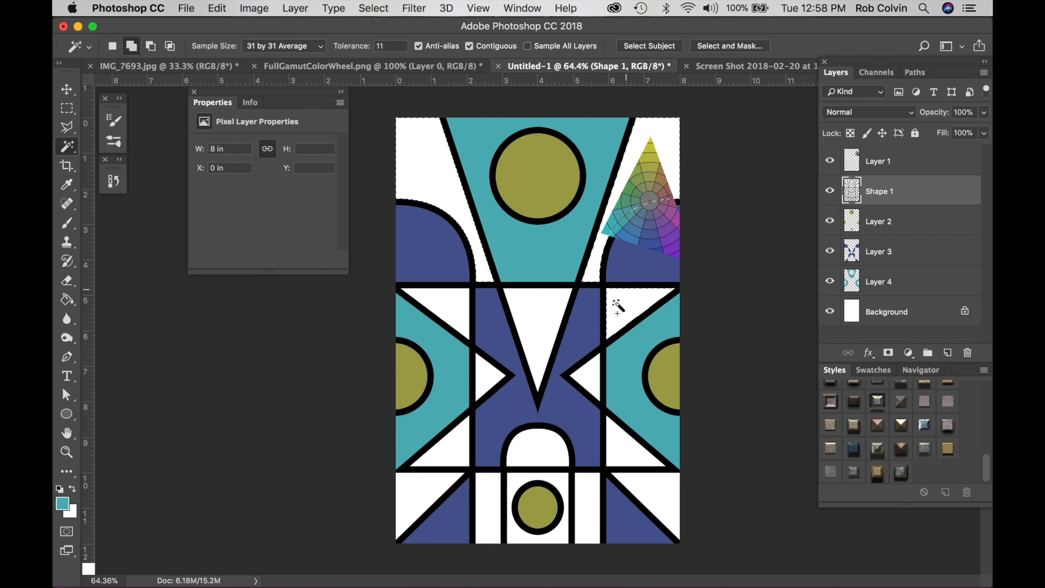
{"action": "left_click", "coordinate": [458, 315], "text": "shift"}
{"action": "left_click", "coordinate": [455, 448], "text": "shift"}
{"action": "left_click", "coordinate": [587, 376], "text": "shift"}
{"action": "left_click", "coordinate": [627, 444], "text": "shift"}
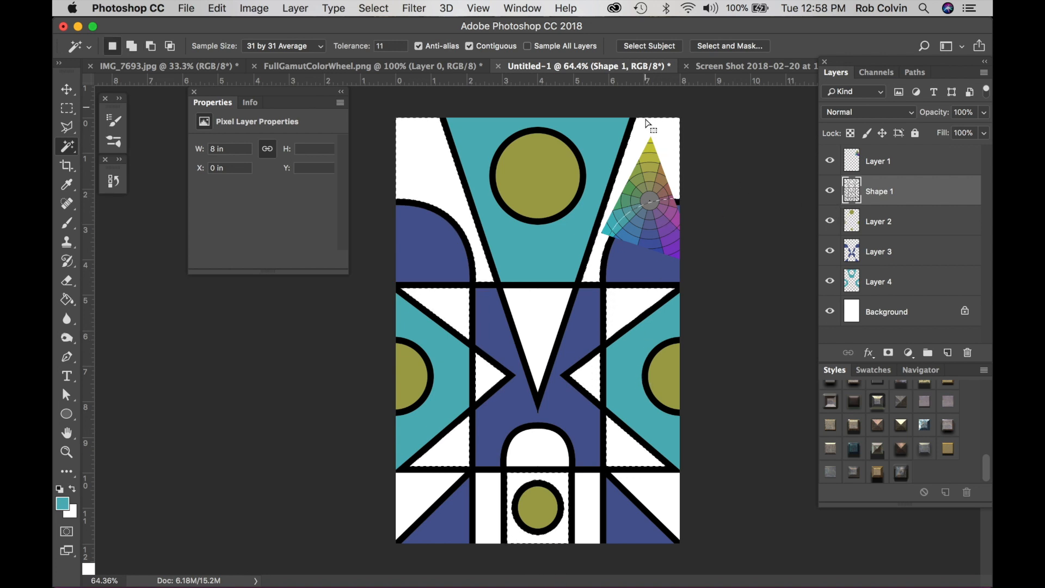
Sample a yellow from the gamut triangle's upper tip as the foreground color and add a new layer directly above Background.
{"action": "key", "text": "i"}
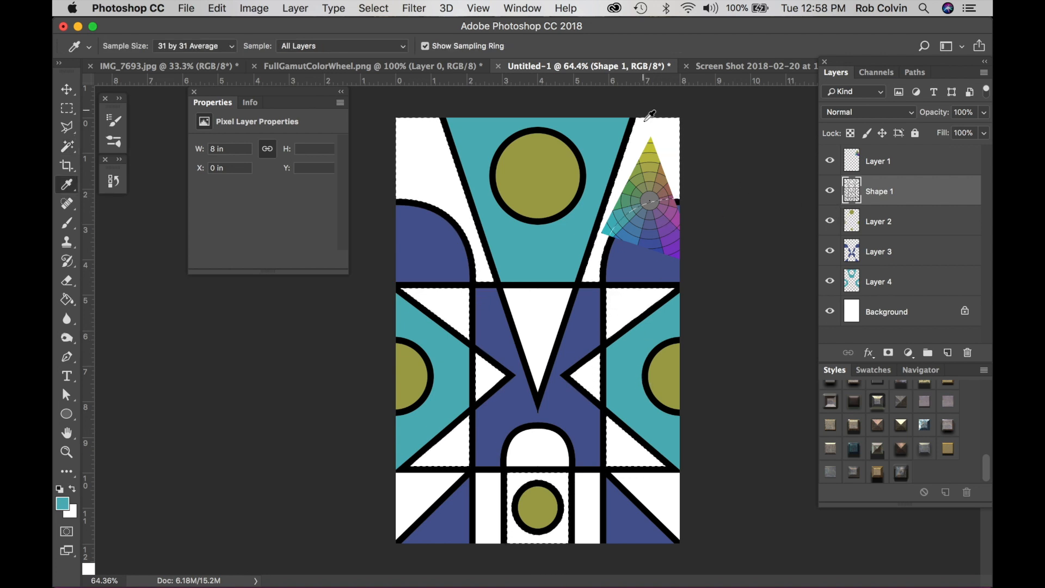
{"action": "left_click", "coordinate": [650, 156]}
{"action": "left_click", "coordinate": [904, 312]}
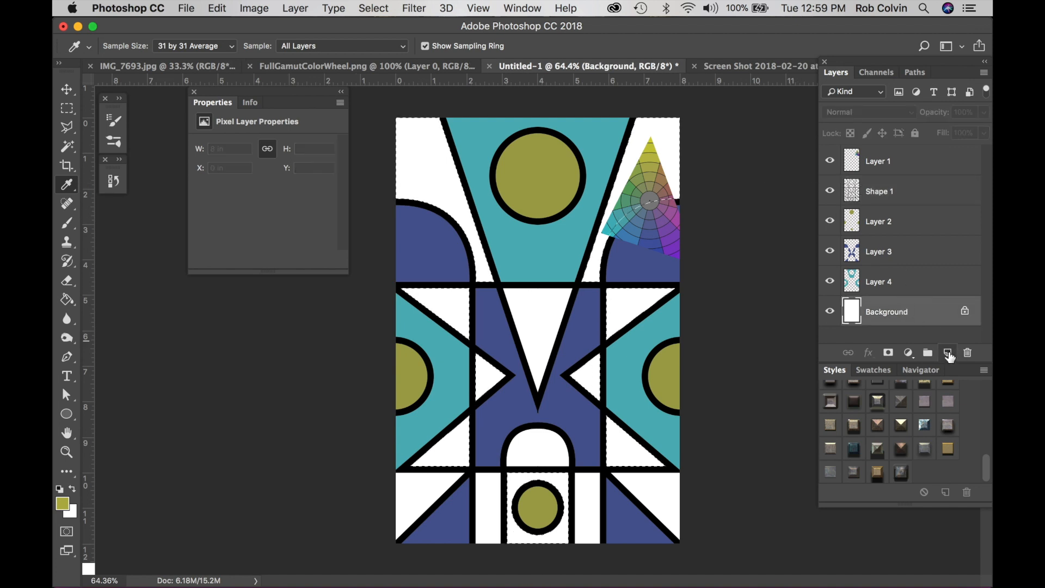
{"action": "left_click", "coordinate": [948, 353]}
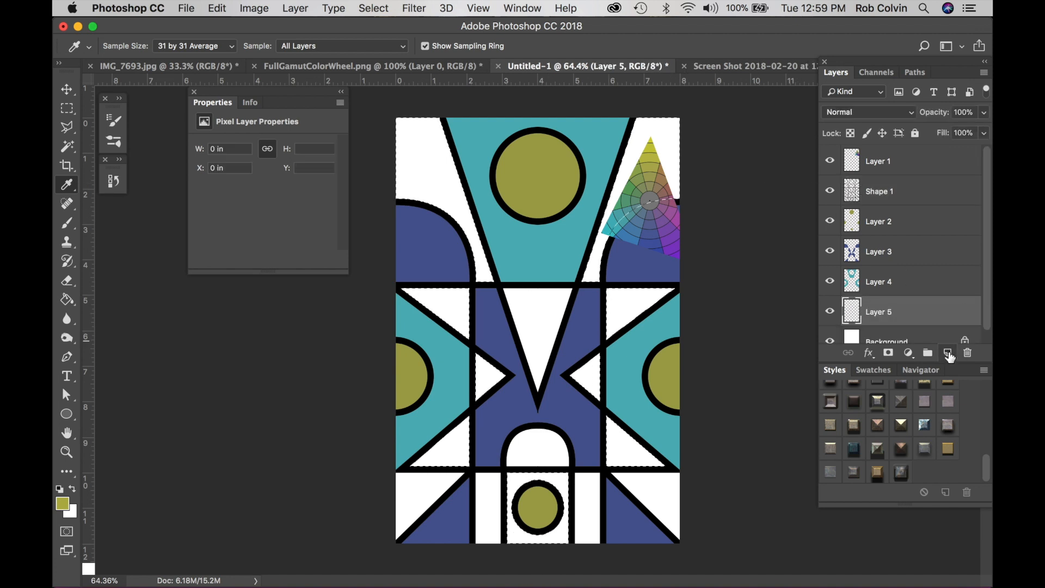
Try filling the selected corner areas, small triangles and bottom box with the sampled yellow, and undo the fill.
{"action": "left_click", "coordinate": [217, 9]}
{"action": "left_click", "coordinate": [238, 246]}
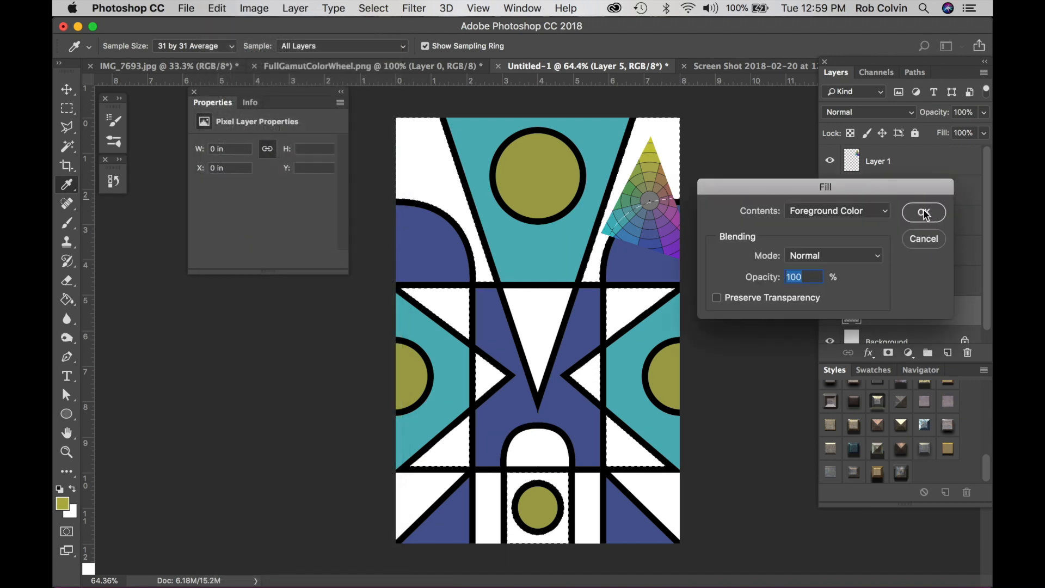
{"action": "left_click", "coordinate": [922, 214]}
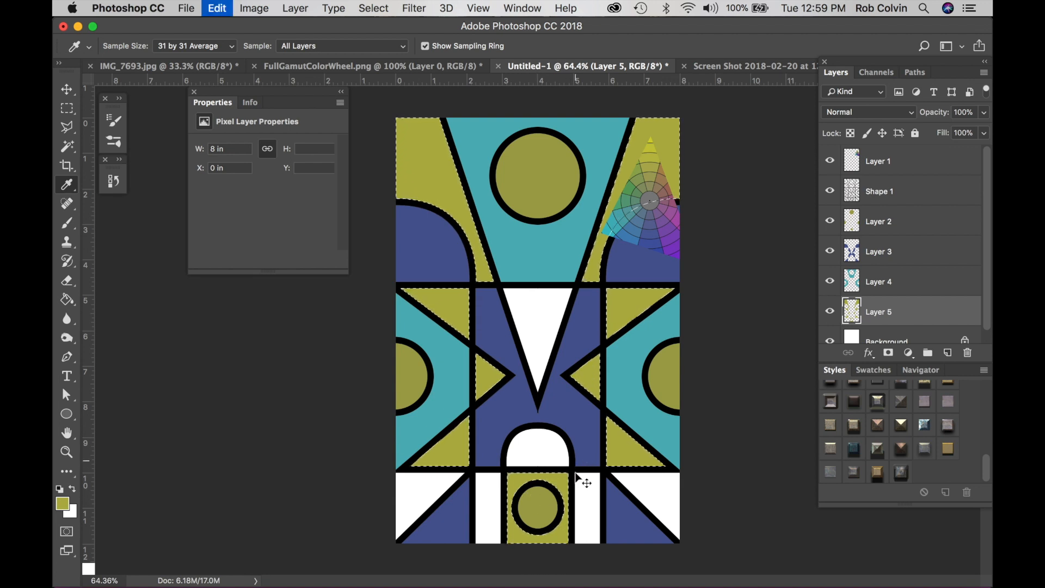
{"action": "key", "text": "super+z"}
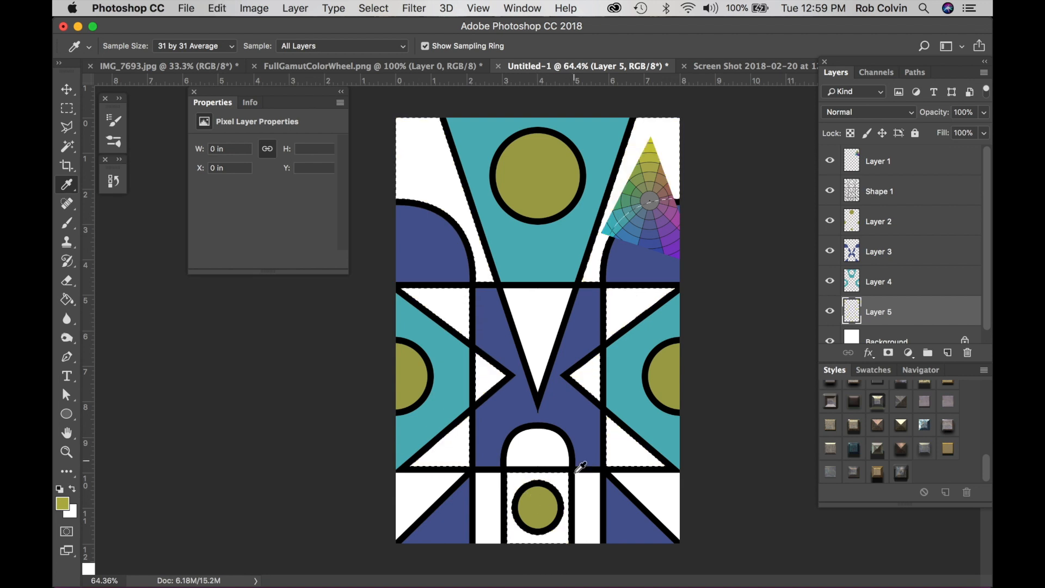
Sample a purple from the gamut triangle and fill the selected corner areas, small triangles and bottom box with it at 100% opacity.
{"action": "left_click", "coordinate": [675, 208]}
{"action": "left_click", "coordinate": [218, 8]}
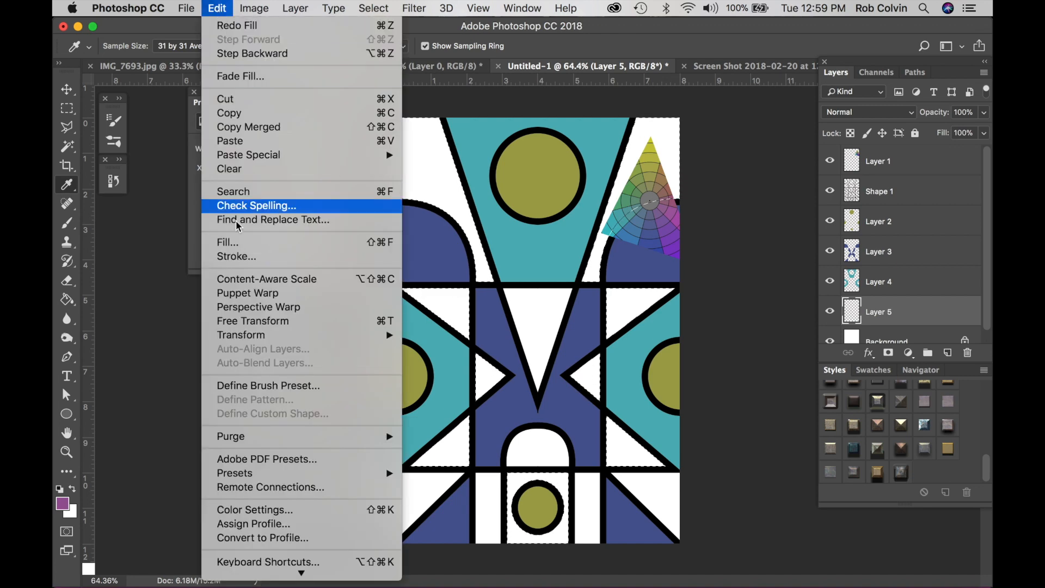
{"action": "left_click", "coordinate": [237, 246]}
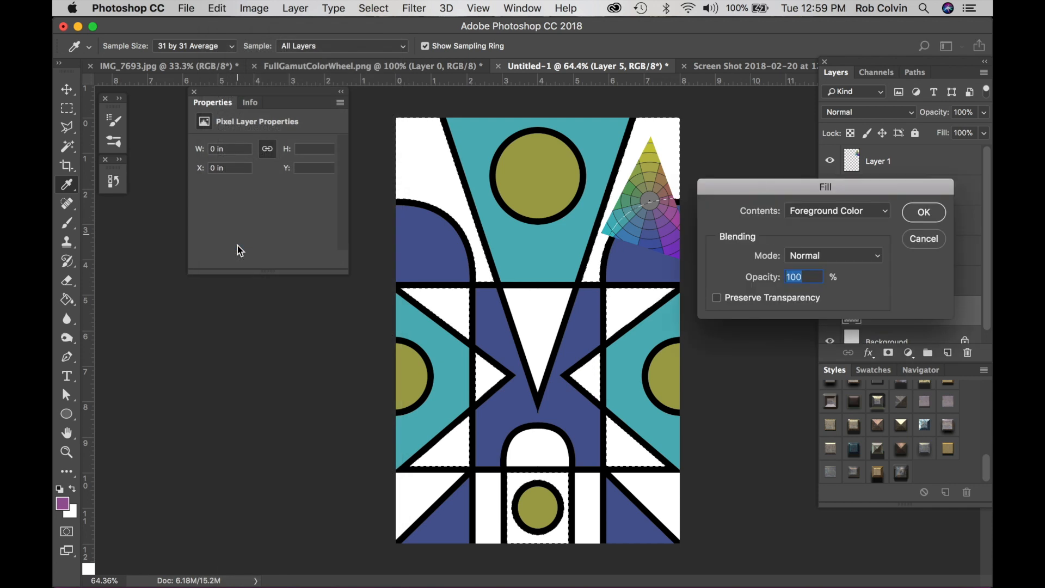
{"action": "key", "text": "Return"}
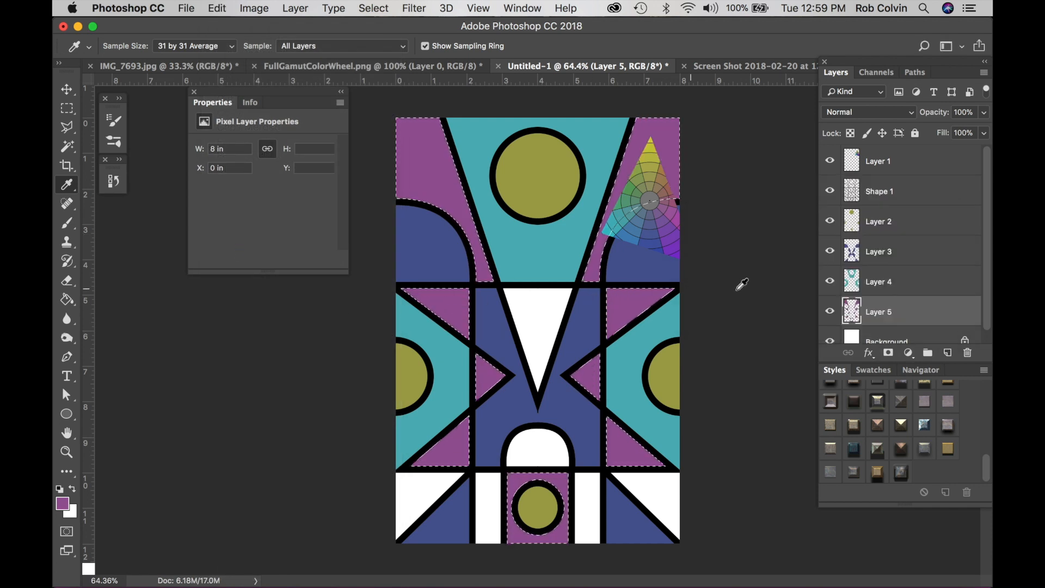
Clear the selection and, on Shape 1, select the central inverted triangle, both narrow bottom rectangles and both white bottom corner triangles with the Magic Wand.
{"action": "key", "text": "super+d"}
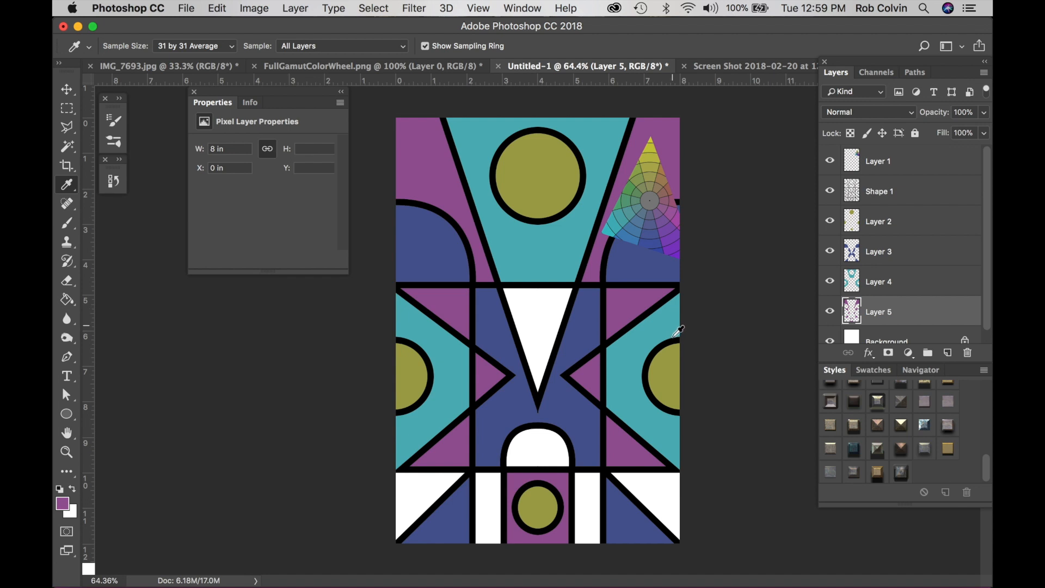
{"action": "left_click", "coordinate": [890, 193]}
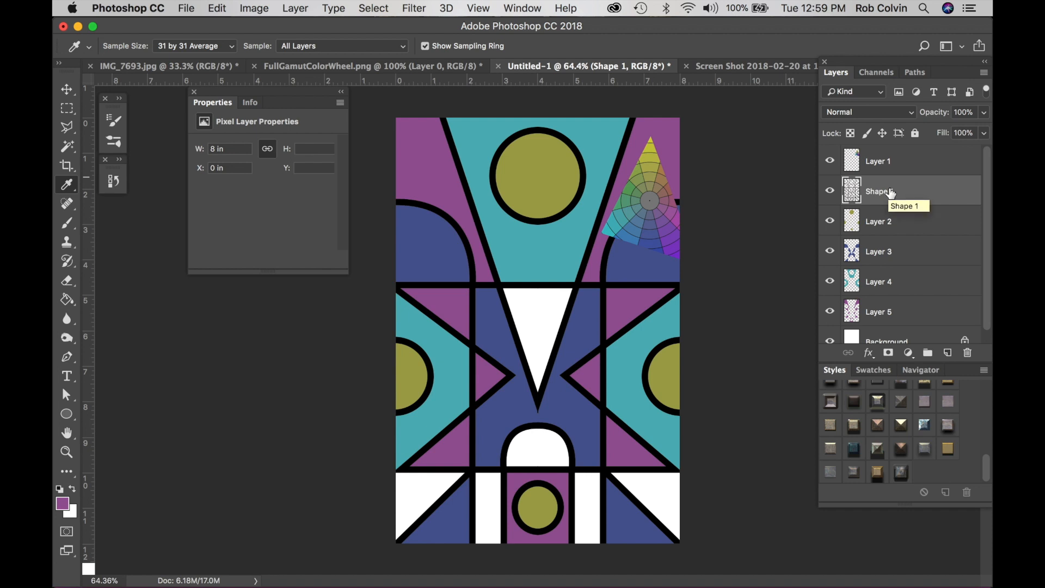
{"action": "key", "text": "w"}
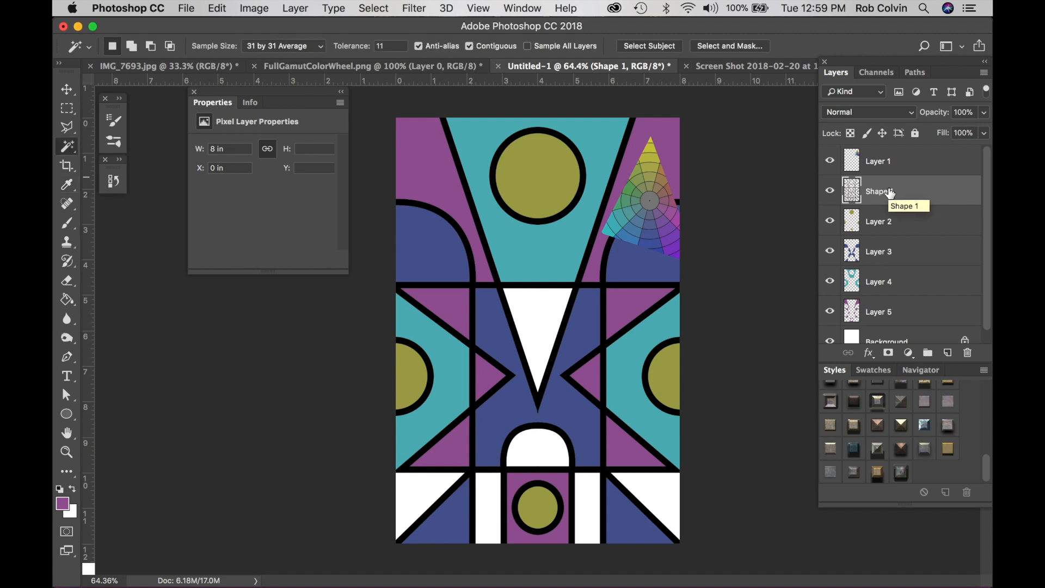
{"action": "left_click", "coordinate": [588, 501]}
{"action": "left_click", "coordinate": [487, 504], "text": "shift"}
{"action": "left_click", "coordinate": [537, 315], "text": "shift"}
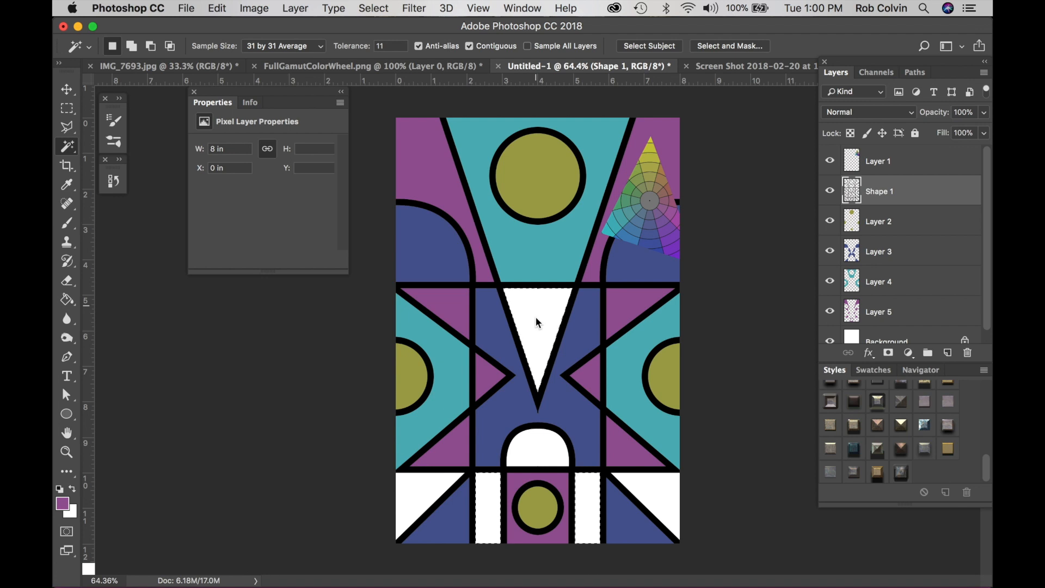
{"action": "left_click", "coordinate": [425, 499], "text": "shift"}
{"action": "left_click", "coordinate": [665, 496], "text": "shift"}
Fill the selected areas on Layer 2 with the olive yellow sampled from the upper circle (#a3a359) at 100% opacity and deselect.
{"action": "left_click", "coordinate": [883, 226]}
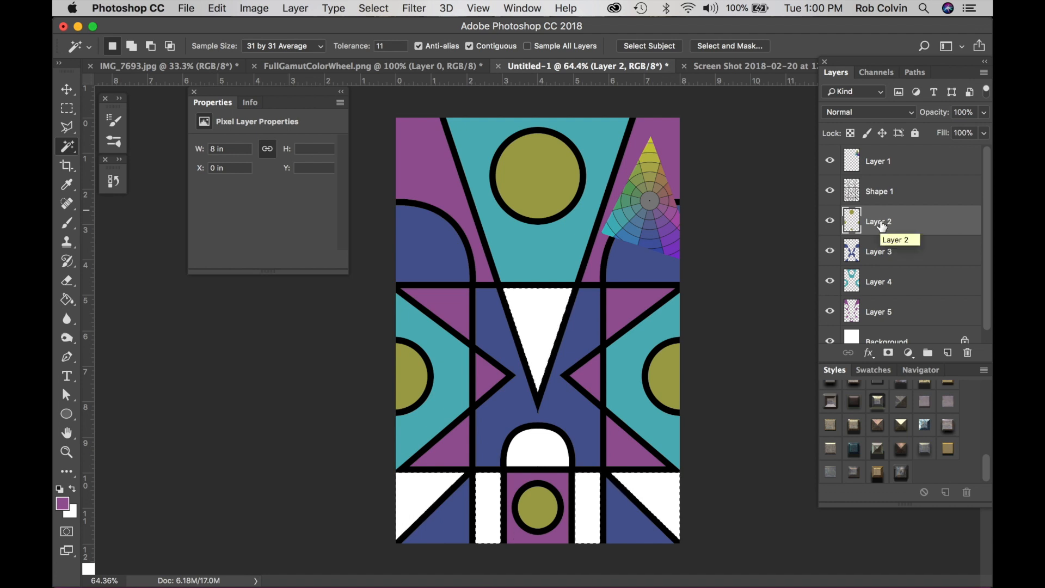
{"action": "left_click", "coordinate": [217, 9]}
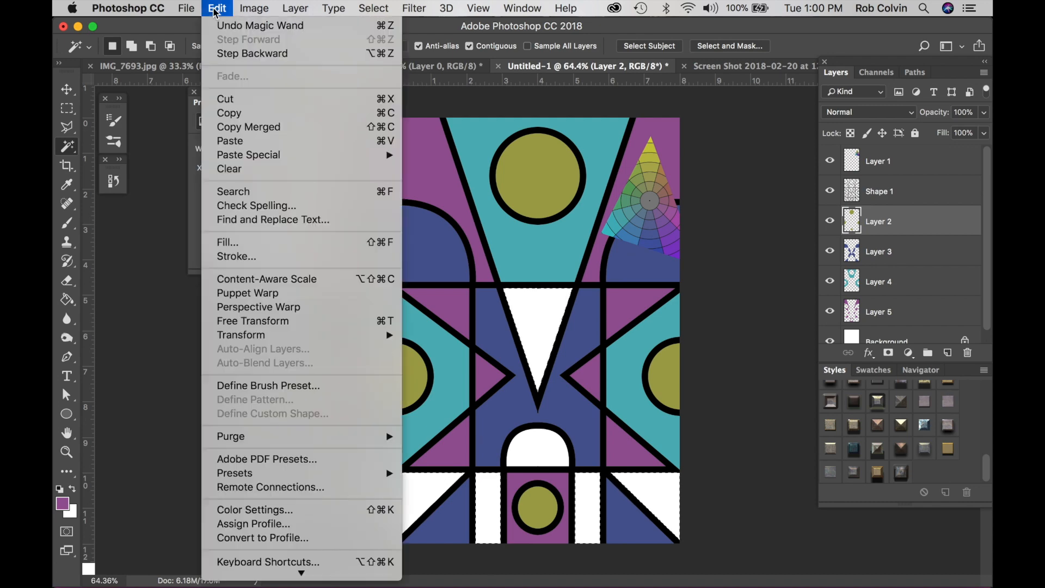
{"action": "left_click", "coordinate": [234, 240]}
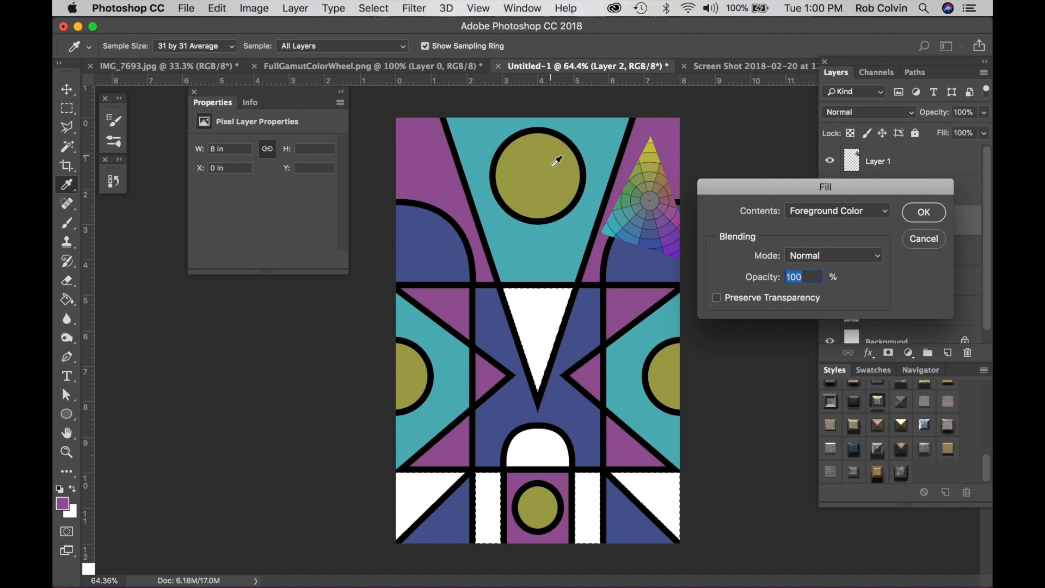
{"action": "left_click", "coordinate": [886, 211]}
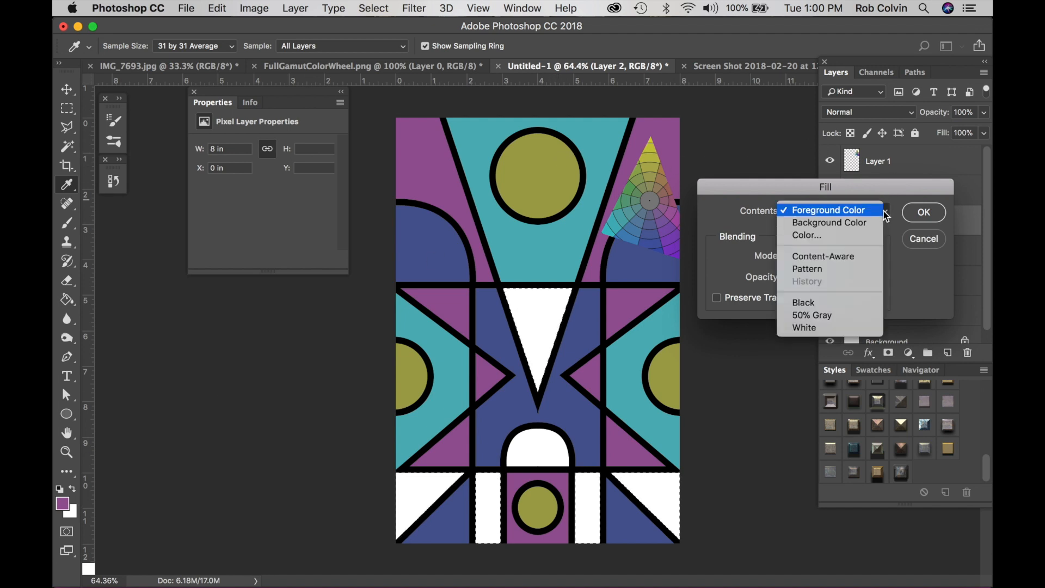
{"action": "left_click", "coordinate": [828, 236]}
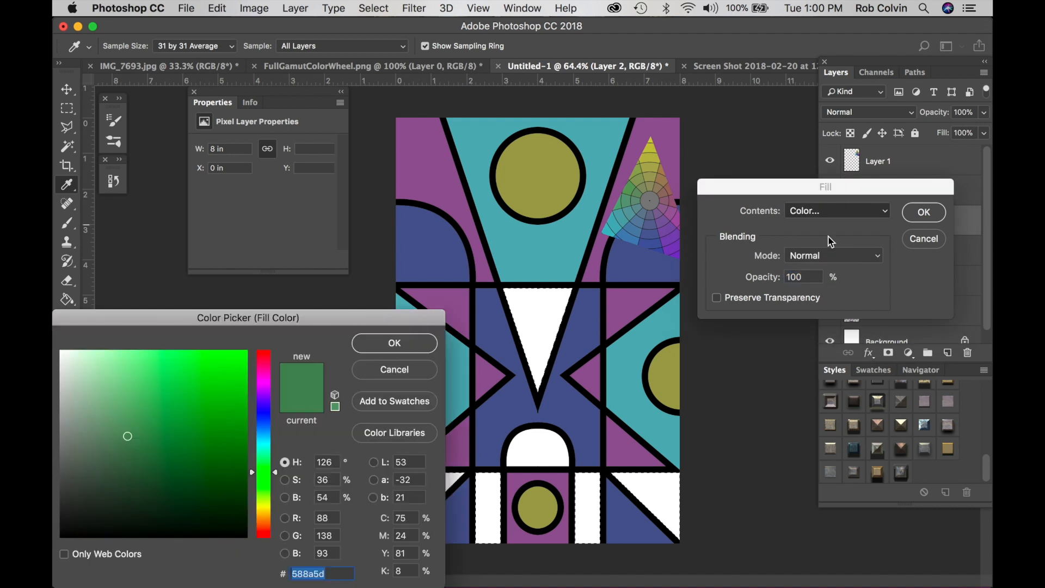
{"action": "left_click", "coordinate": [547, 188]}
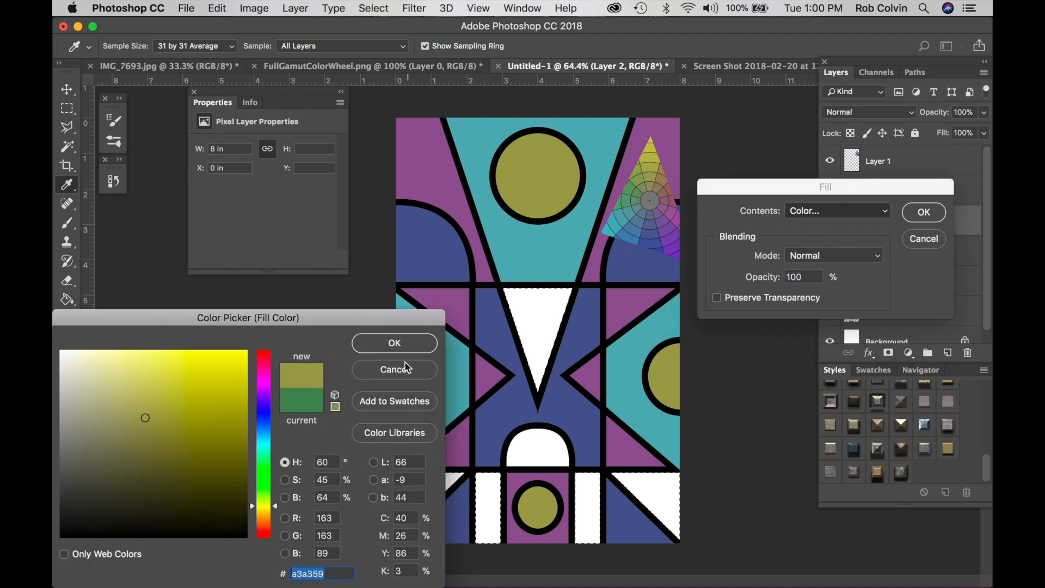
{"action": "left_click", "coordinate": [398, 344]}
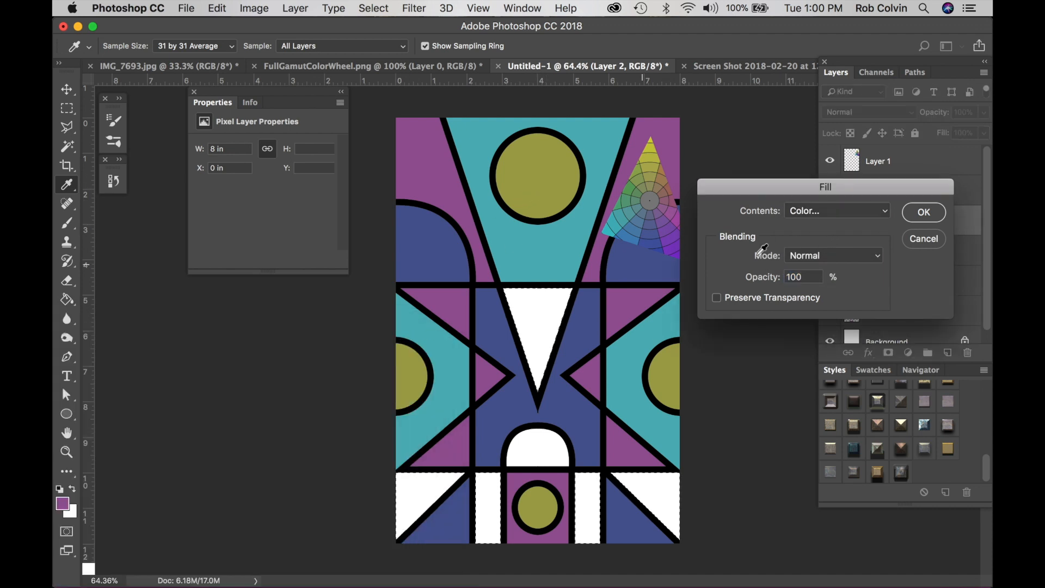
{"action": "left_click", "coordinate": [918, 213]}
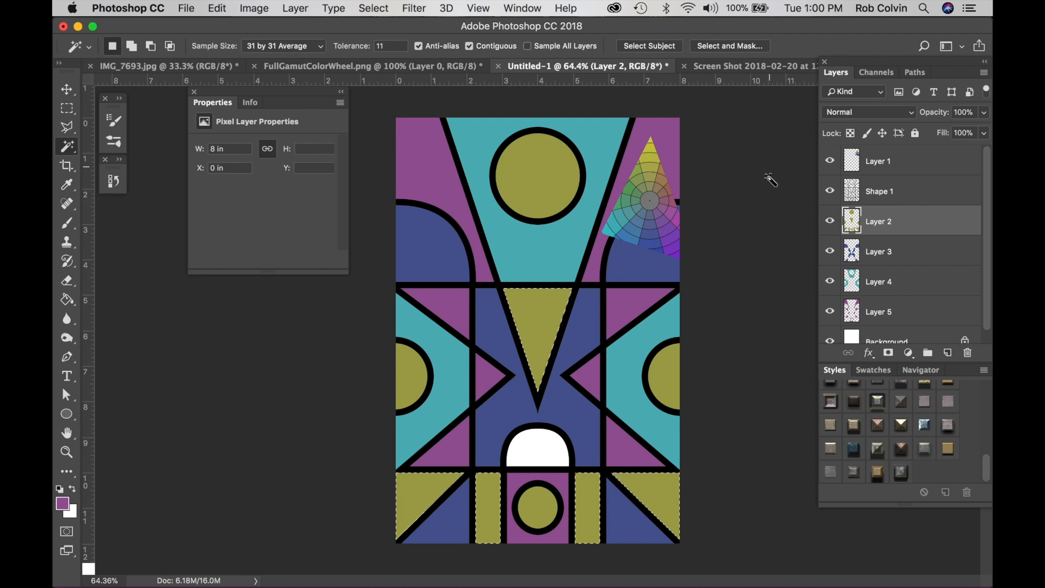
{"action": "key", "text": "super+d"}
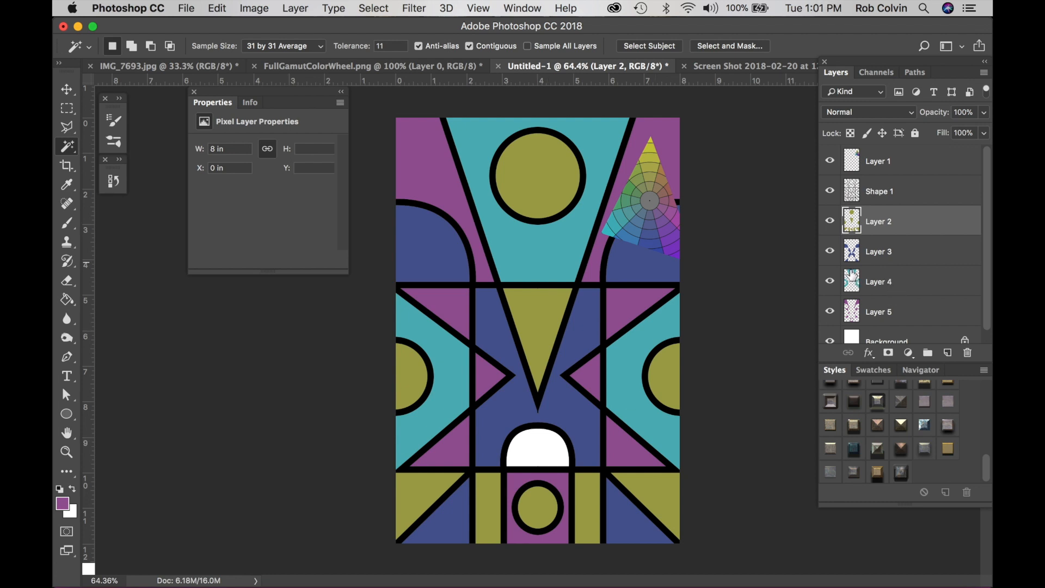
Select the white arch's interior using Shape 1, make Layer 4 active and sample the design's teal as the foreground color.
{"action": "left_click", "coordinate": [889, 192]}
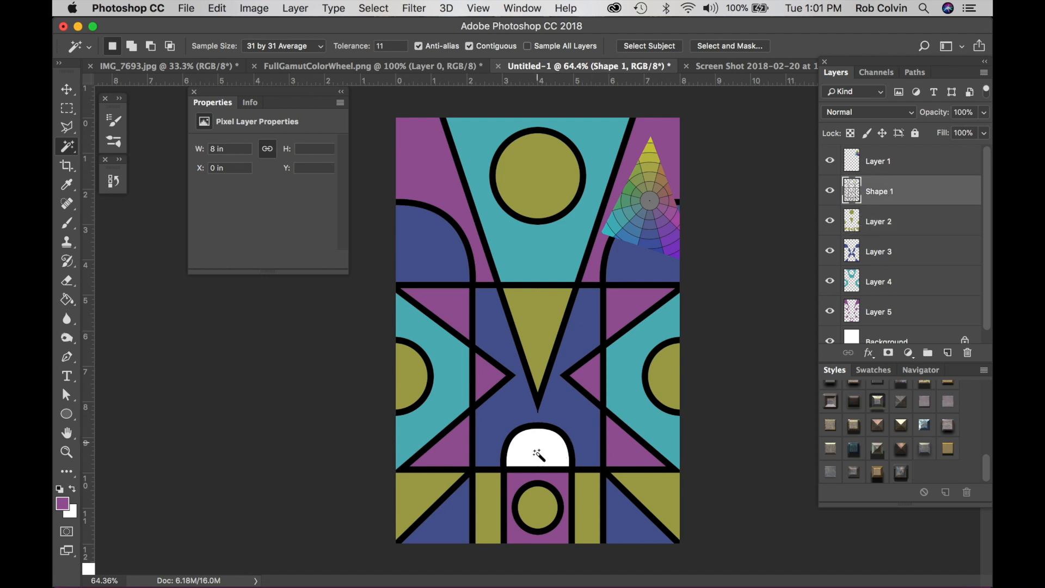
{"action": "left_click", "coordinate": [539, 456]}
{"action": "left_click", "coordinate": [885, 282]}
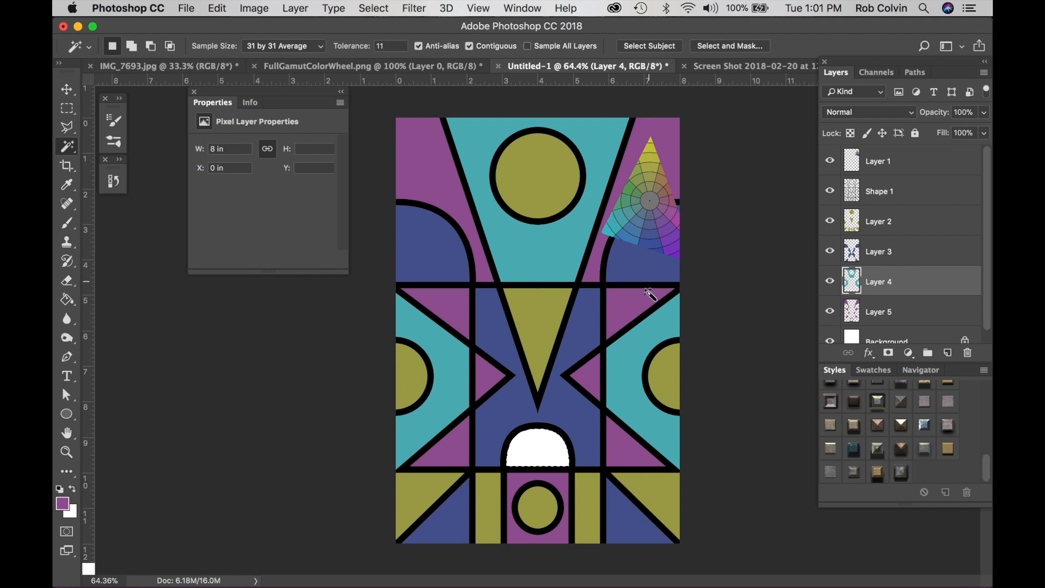
{"action": "key", "text": "i"}
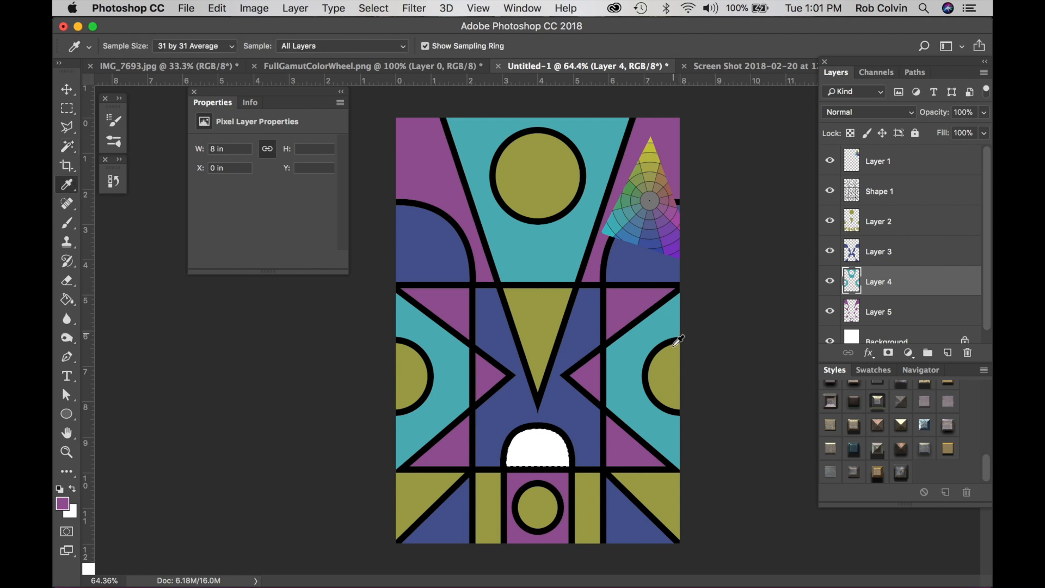
{"action": "left_click", "coordinate": [649, 339]}
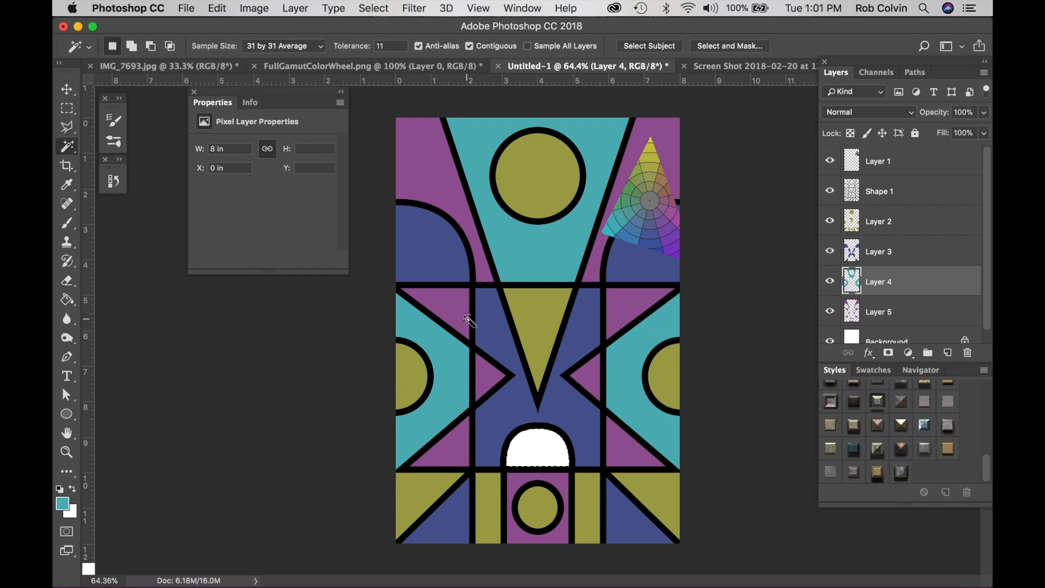
Fill the selected arch on Layer 4 with the foreground teal at 100% opacity, deselect, and hide the gamut triangle on Layer 1.
{"action": "left_click", "coordinate": [220, 9]}
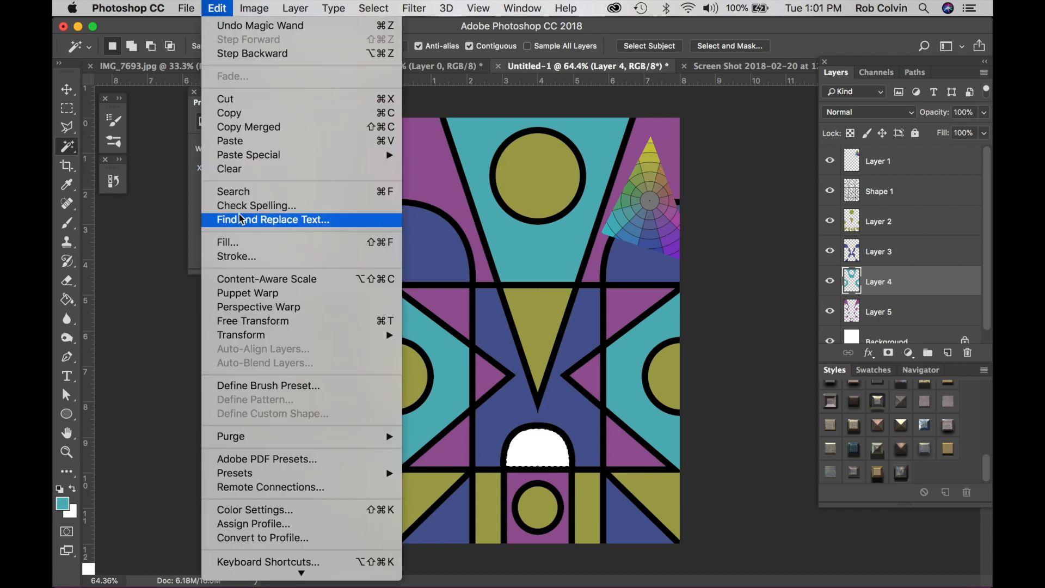
{"action": "left_click", "coordinate": [228, 242]}
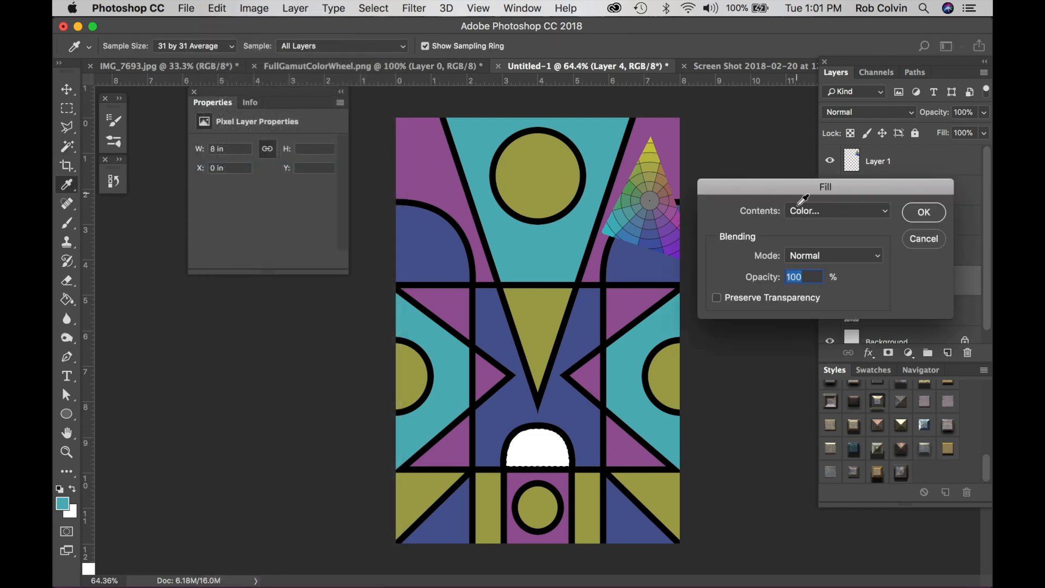
{"action": "left_click", "coordinate": [886, 212]}
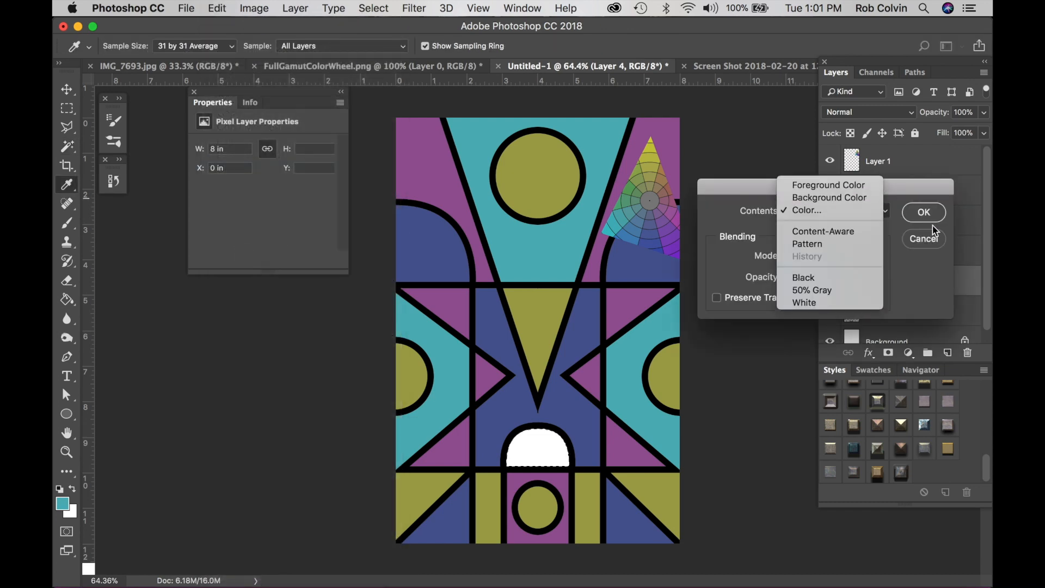
{"action": "left_click", "coordinate": [876, 187]}
{"action": "left_click", "coordinate": [925, 213]}
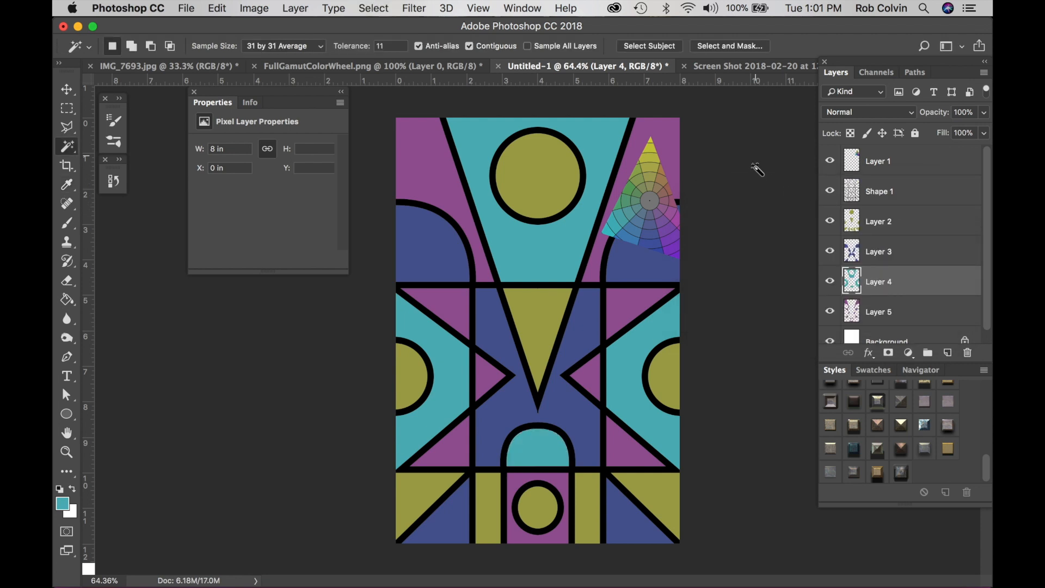
{"action": "left_click", "coordinate": [830, 161]}
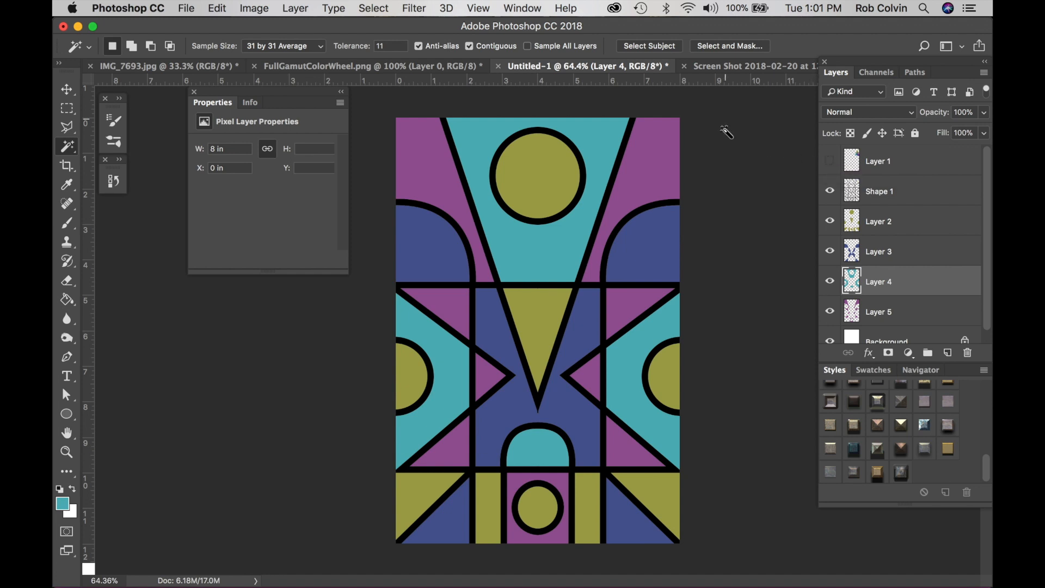
Switch to Safari to check the symmetrical design's assignment instructions, and return to Photoshop.
{"action": "left_click", "coordinate": [158, 563]}
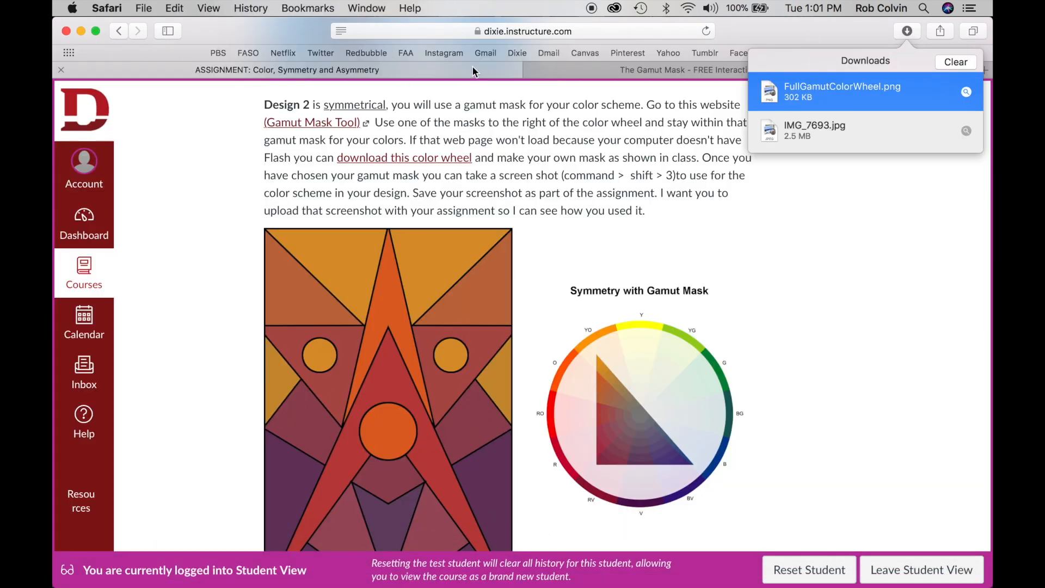
{"action": "mouse_move", "coordinate": [407, 583]}
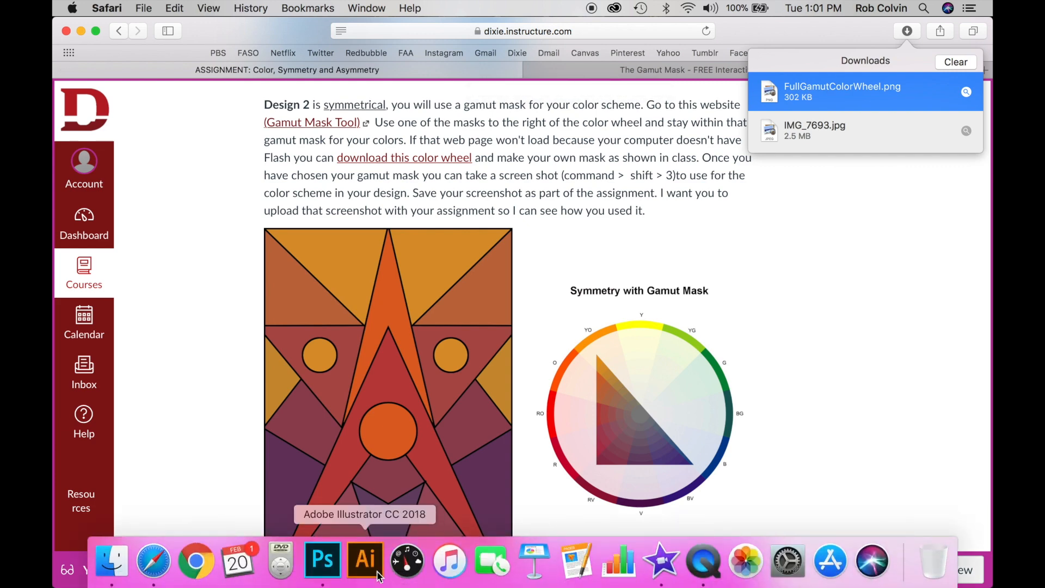
{"action": "left_click", "coordinate": [332, 570]}
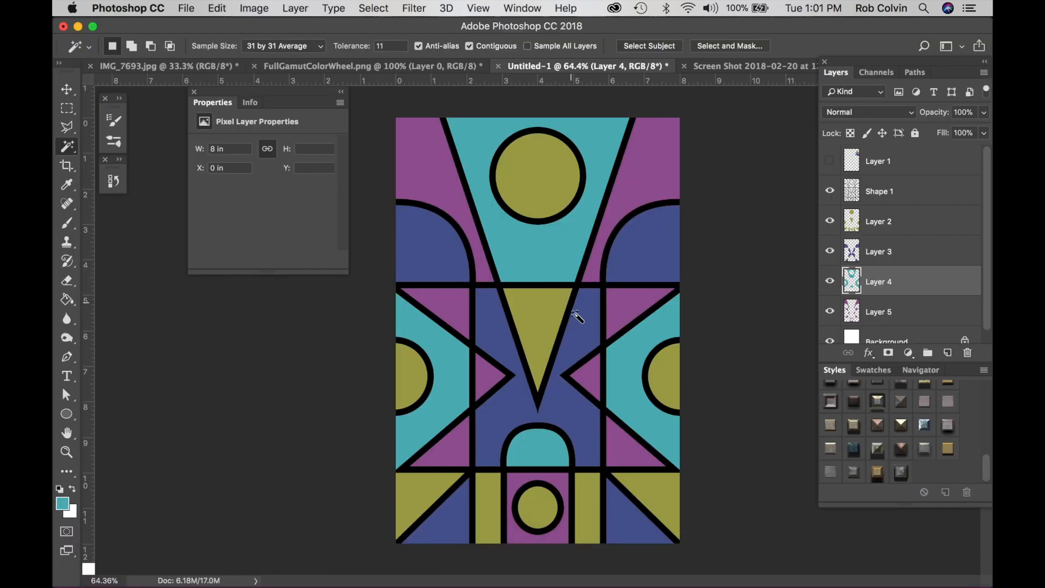
Save the design in Photoshop format with layers as SymmetryLayers.psd in the Color folder inside Art 1100 & 1120 > 1120 Digital.
{"action": "left_click", "coordinate": [188, 8]}
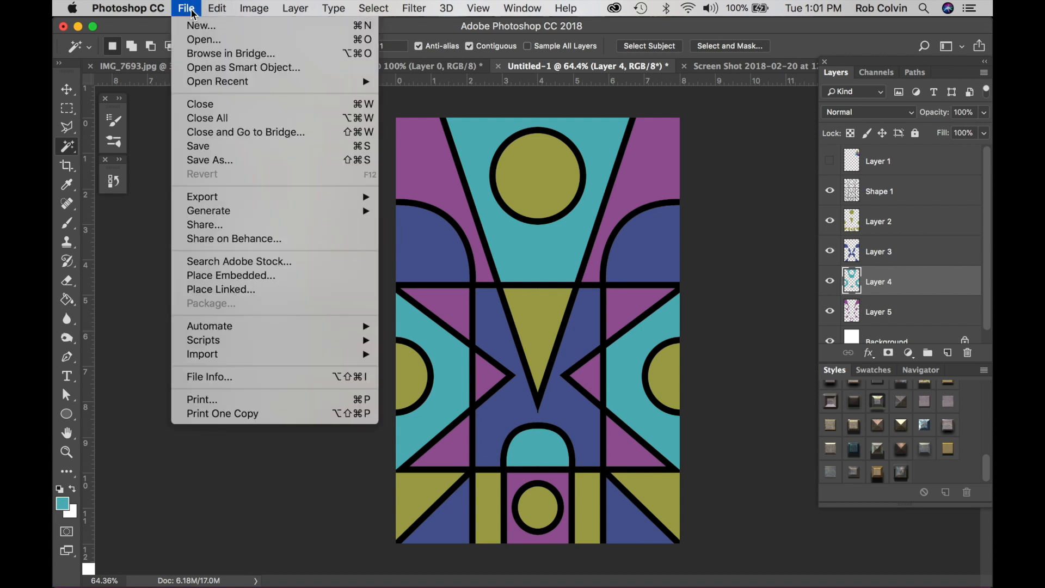
{"action": "left_click", "coordinate": [222, 162]}
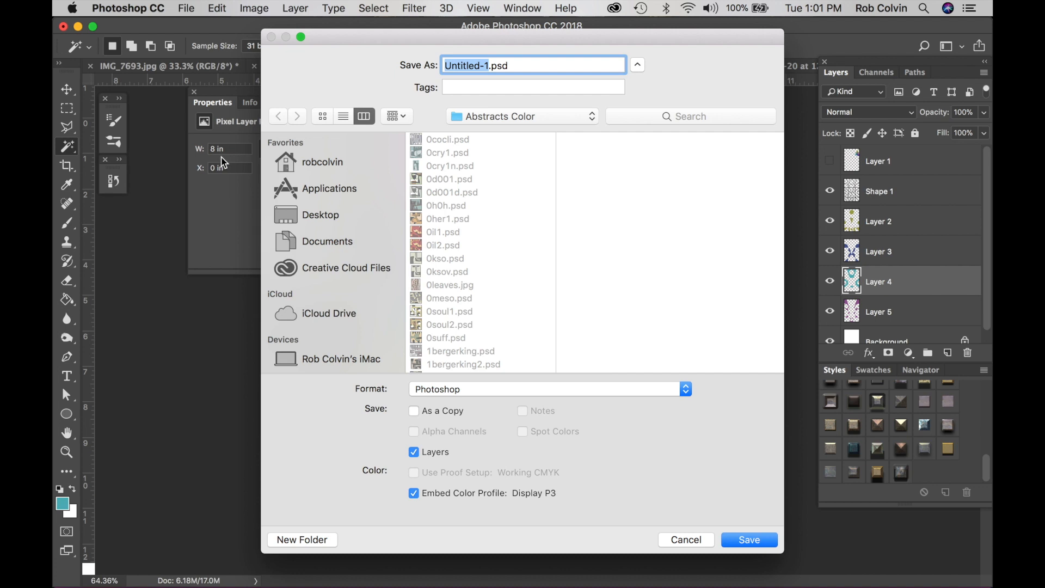
{"action": "type", "text": "Symm"}
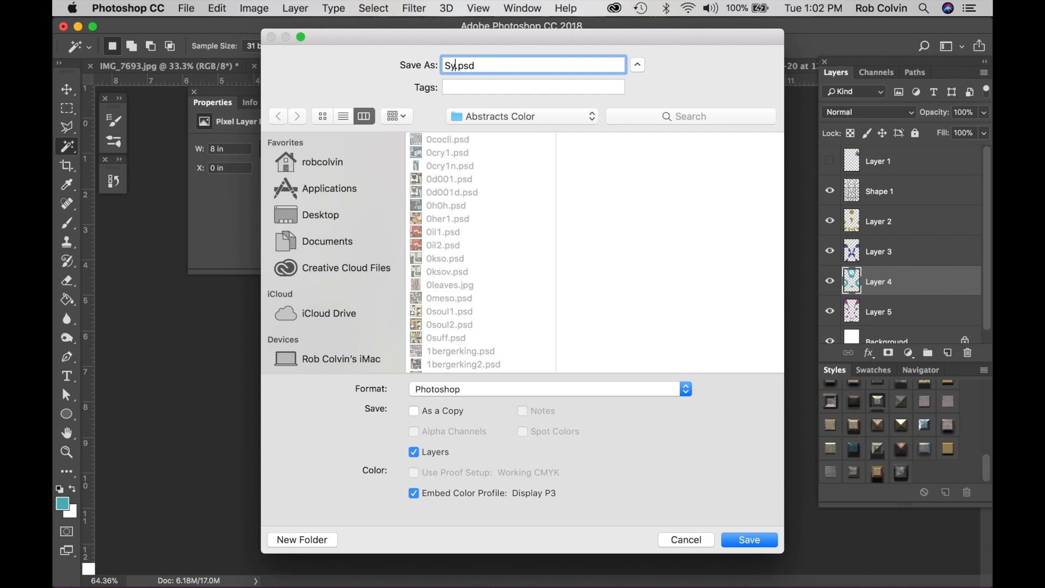
{"action": "type", "text": "etryLayers"}
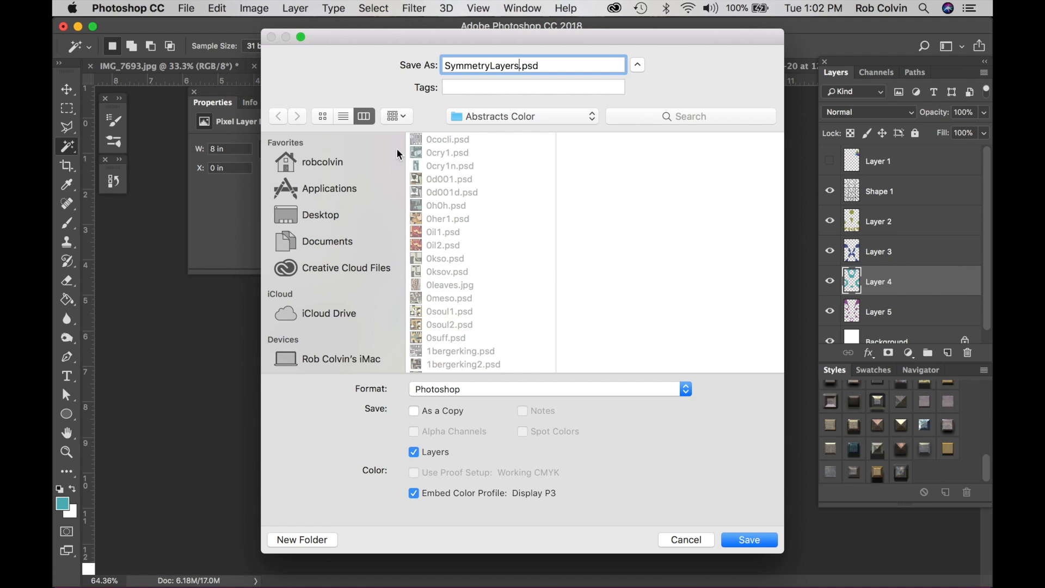
{"action": "left_click", "coordinate": [338, 163]}
{"action": "left_click", "coordinate": [495, 166]}
{"action": "left_click", "coordinate": [607, 166]}
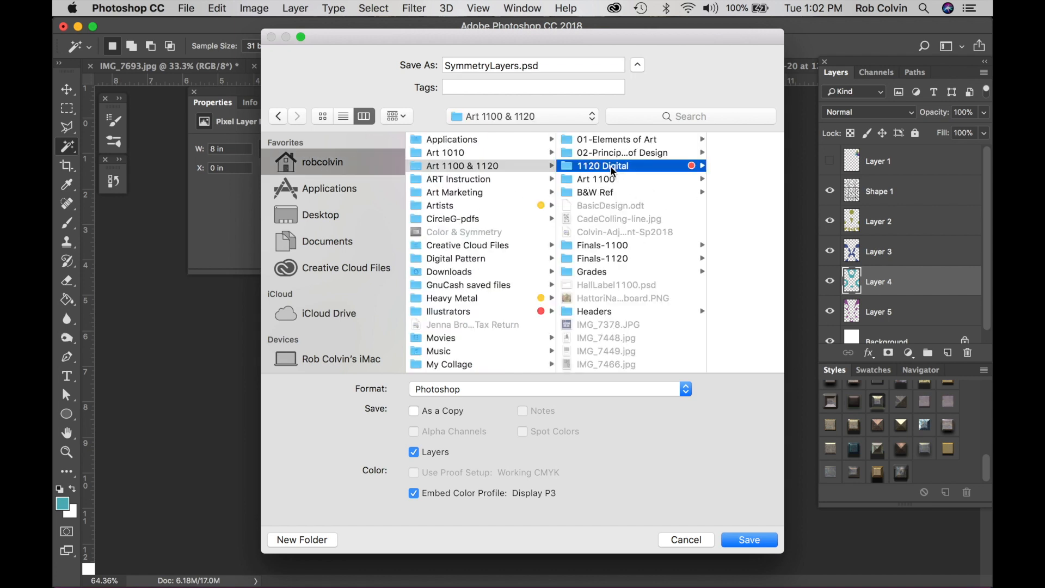
{"action": "left_click", "coordinate": [667, 207]}
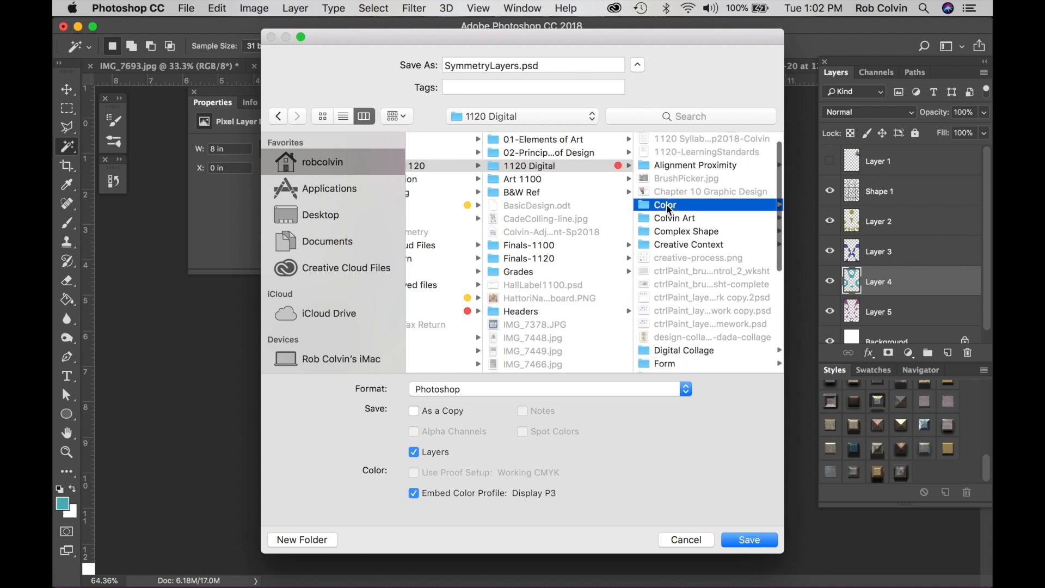
{"action": "left_click", "coordinate": [747, 540]}
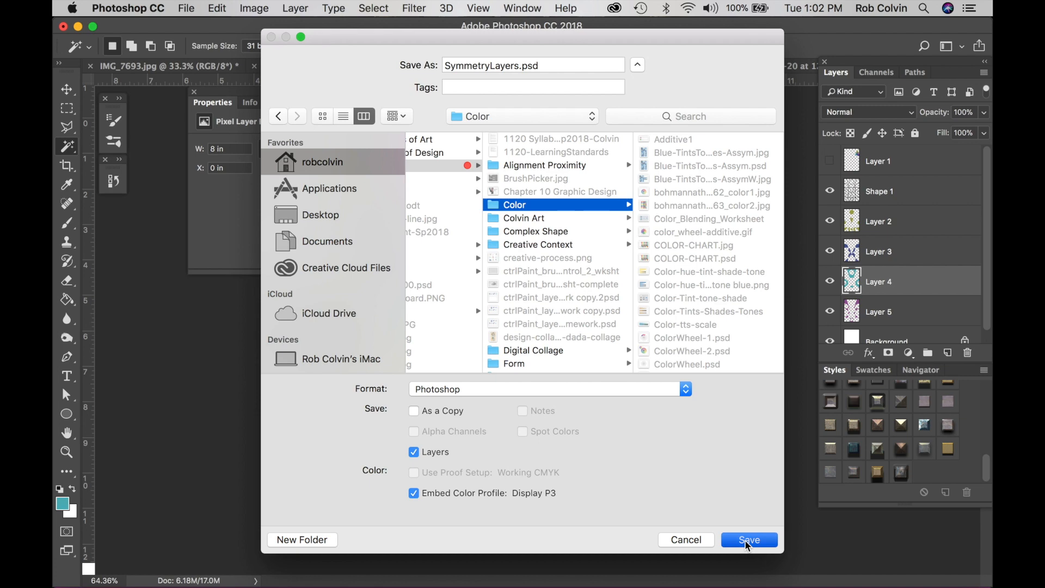
{"action": "left_click", "coordinate": [845, 331]}
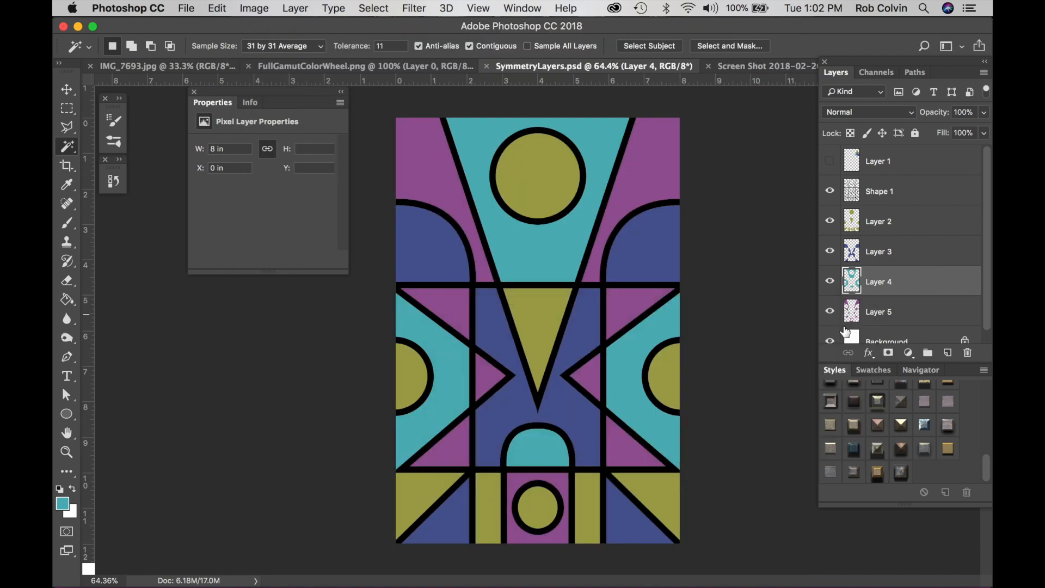
Flatten the symmetrical design into a single background layer, discarding the hidden layers.
{"action": "left_click", "coordinate": [296, 8]}
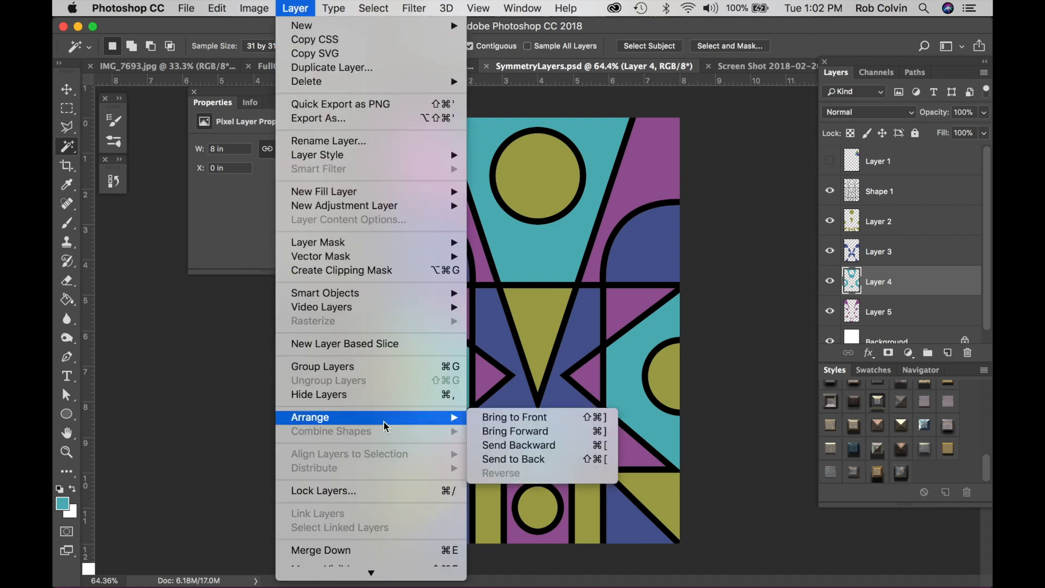
{"action": "mouse_move", "coordinate": [344, 572]}
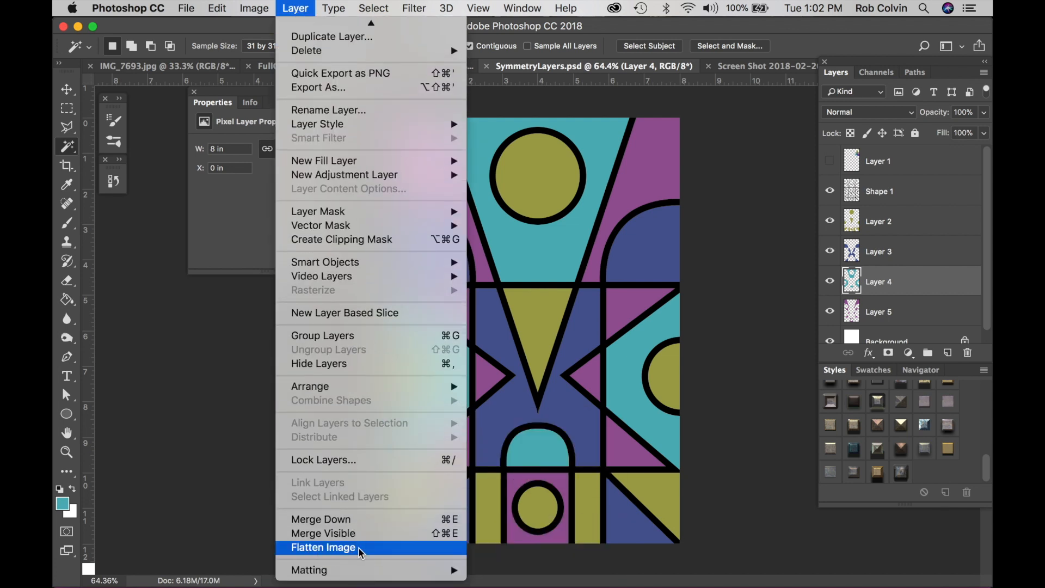
{"action": "left_click", "coordinate": [359, 549]}
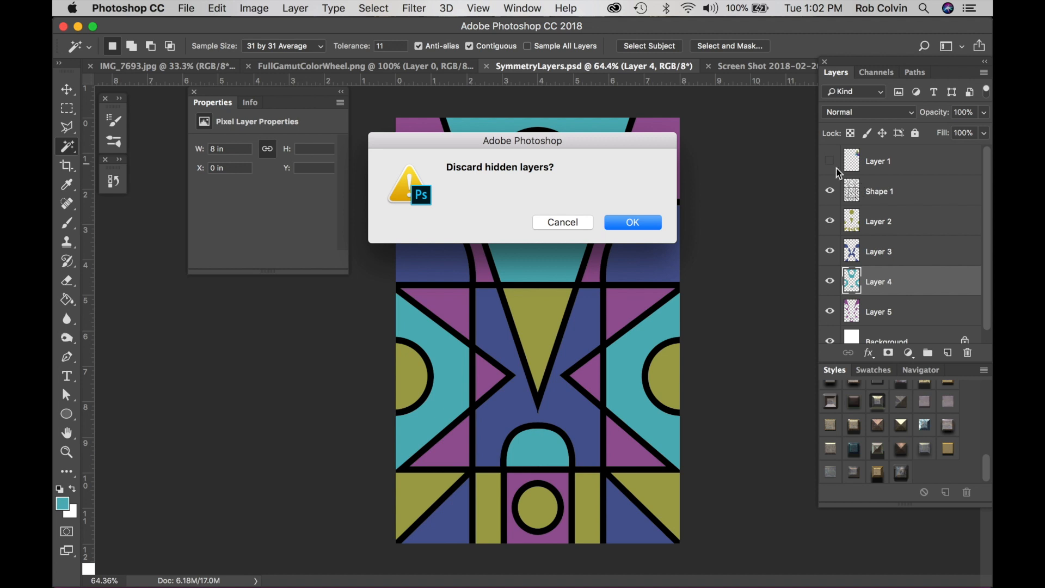
{"action": "left_click", "coordinate": [633, 223]}
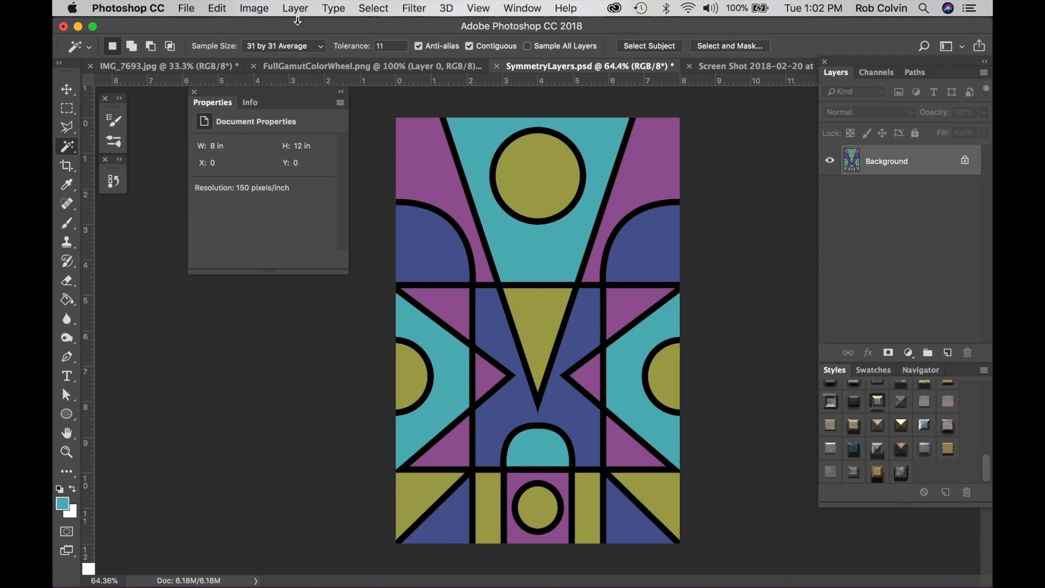
Start saving the flattened design under a new name, prefixing the file name with the artist's surname and a hyphen, in JPEG format.
{"action": "left_click", "coordinate": [187, 8]}
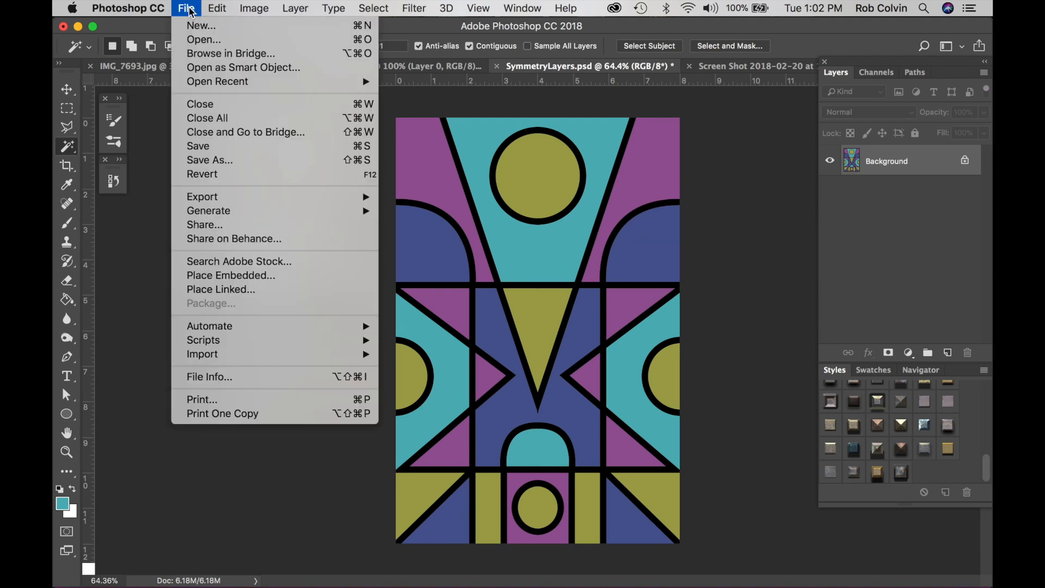
{"action": "left_click", "coordinate": [226, 160]}
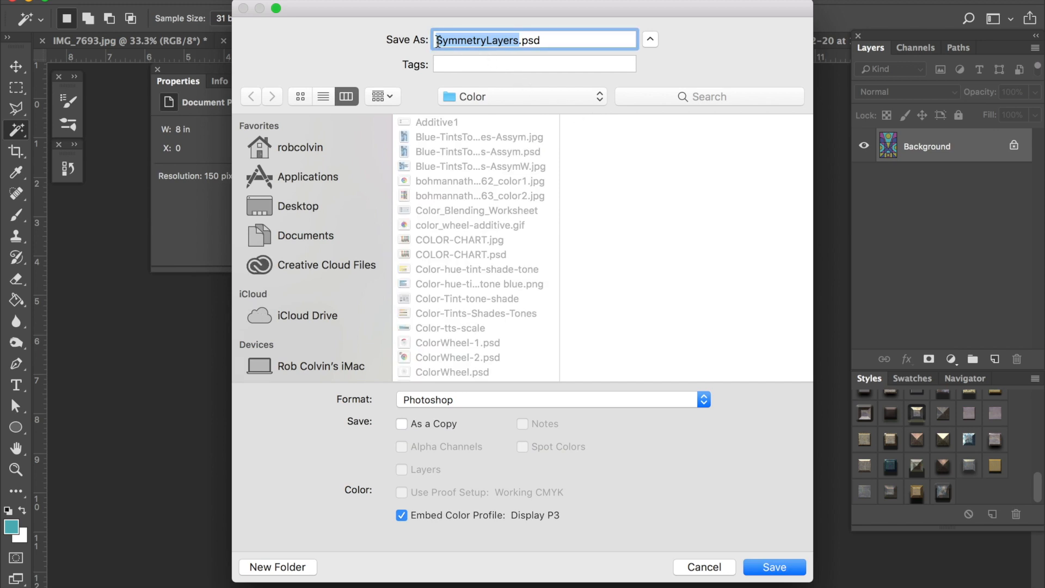
{"action": "left_click", "coordinate": [437, 41]}
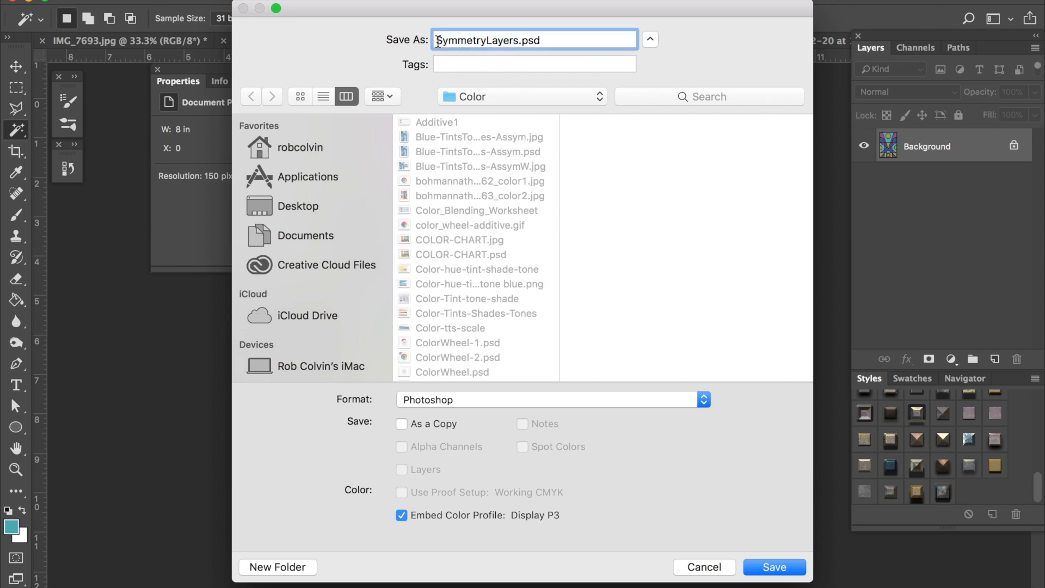
{"action": "type", "text": "C"}
{"action": "type", "text": "olvin"}
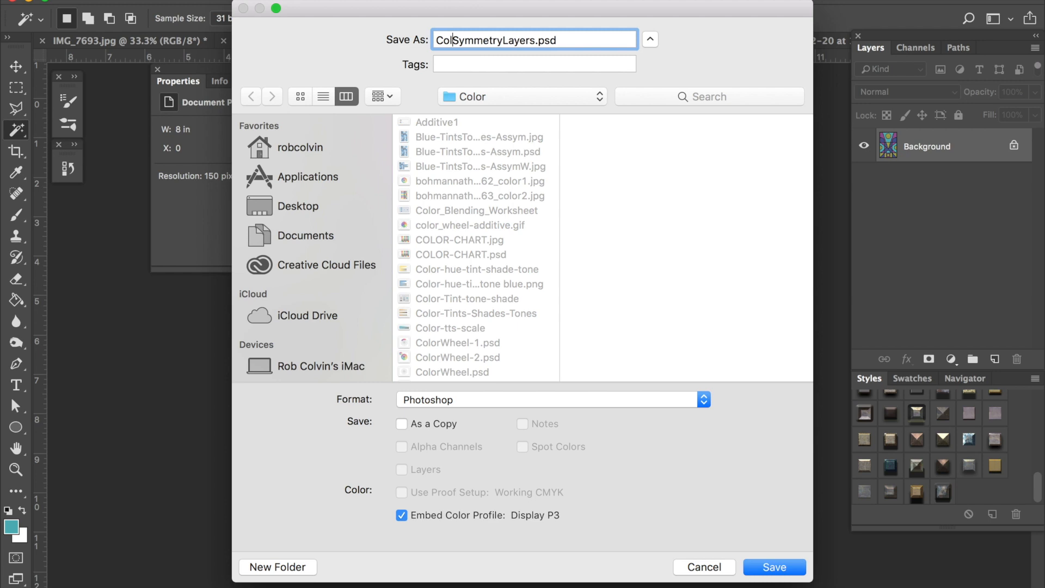
{"action": "type", "text": "-"}
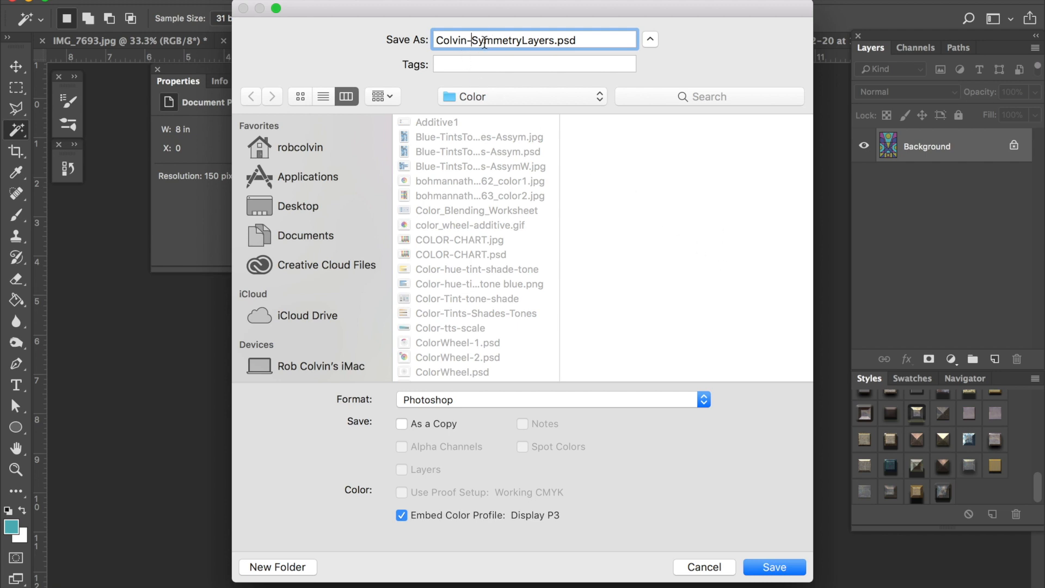
{"action": "left_click", "coordinate": [705, 403]}
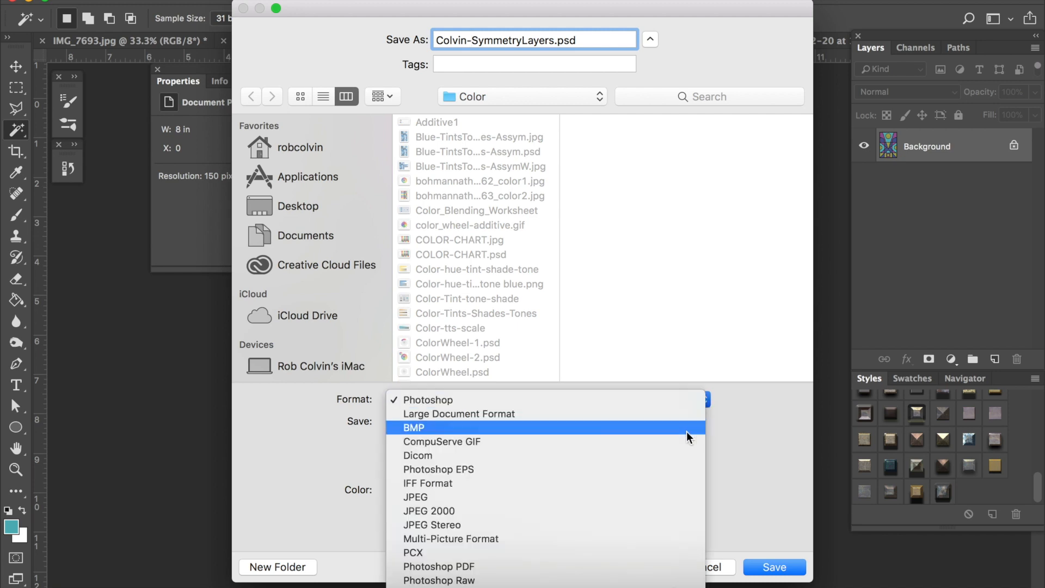
{"action": "left_click", "coordinate": [659, 501]}
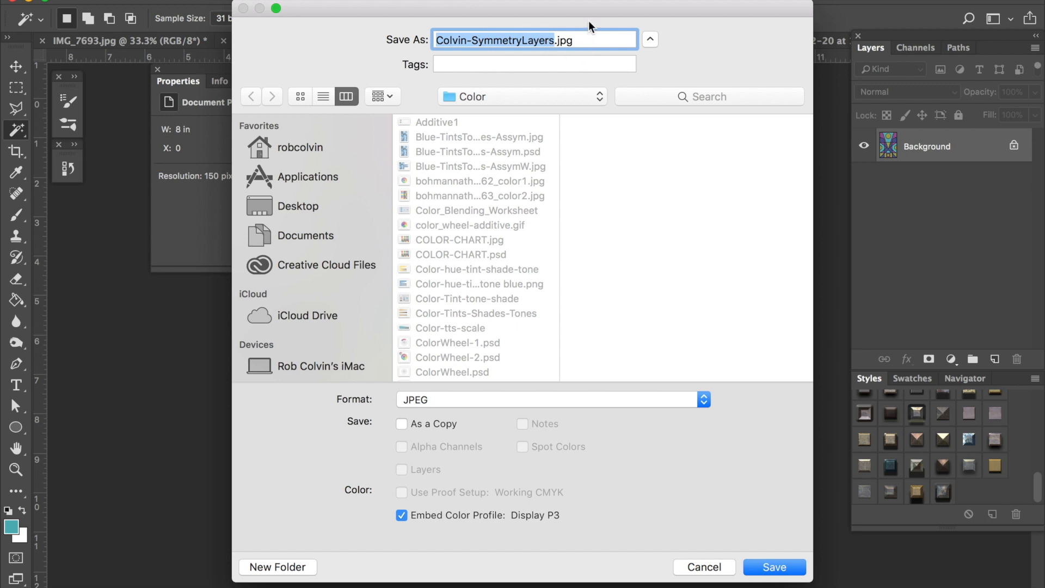
Remove "Layers" from the end of the file name and save the JPEG in the Color folder at quality 12 (Maximum), Progressive with 3 scans.
{"action": "key", "text": "Right"}
{"action": "key", "text": "BackSpace"}
{"action": "key", "text": "BackSpace"}
{"action": "key", "text": "BackSpace"}
{"action": "key", "text": "BackSpace"}
{"action": "key", "text": "BackSpace"}
{"action": "key", "text": "BackSpace"}
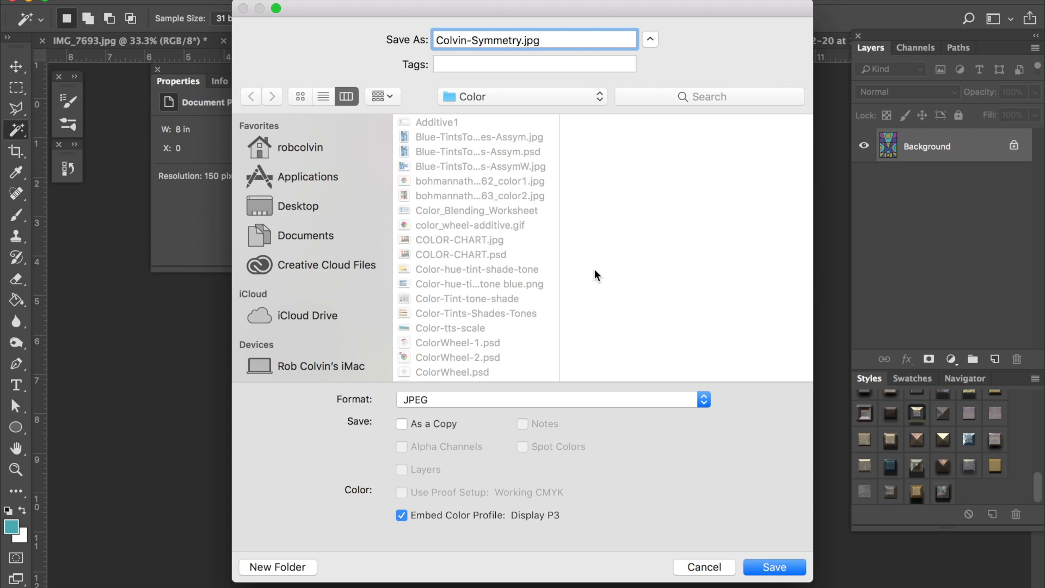
{"action": "left_click", "coordinate": [774, 567]}
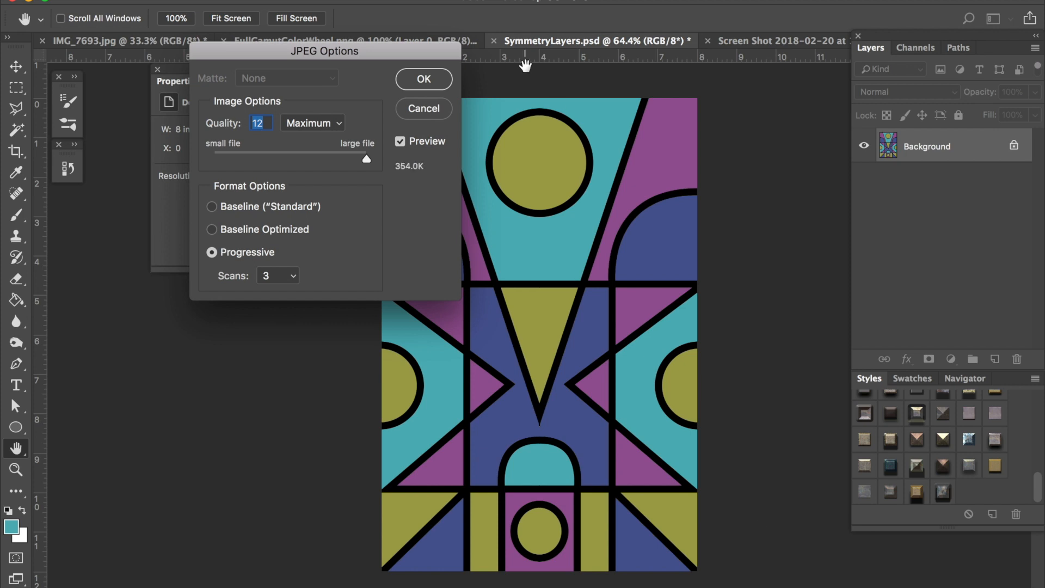
{"action": "left_click", "coordinate": [423, 78]}
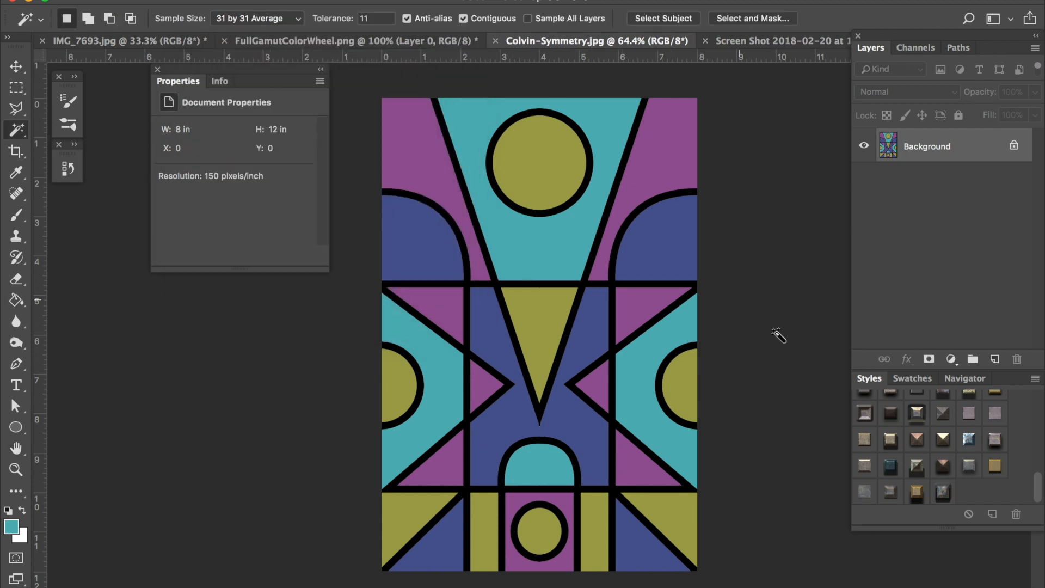